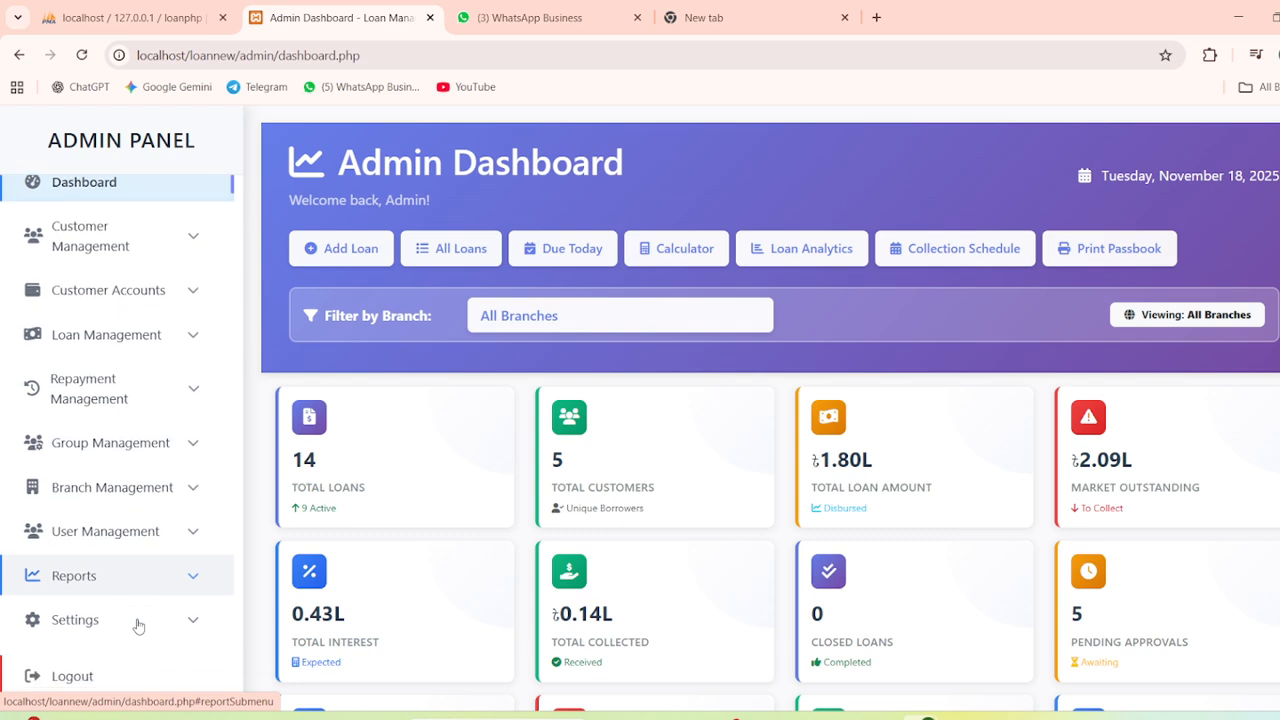
Expand Settings and open the General Settings page
click(134, 622)
scroll(120, 590, down, 2)
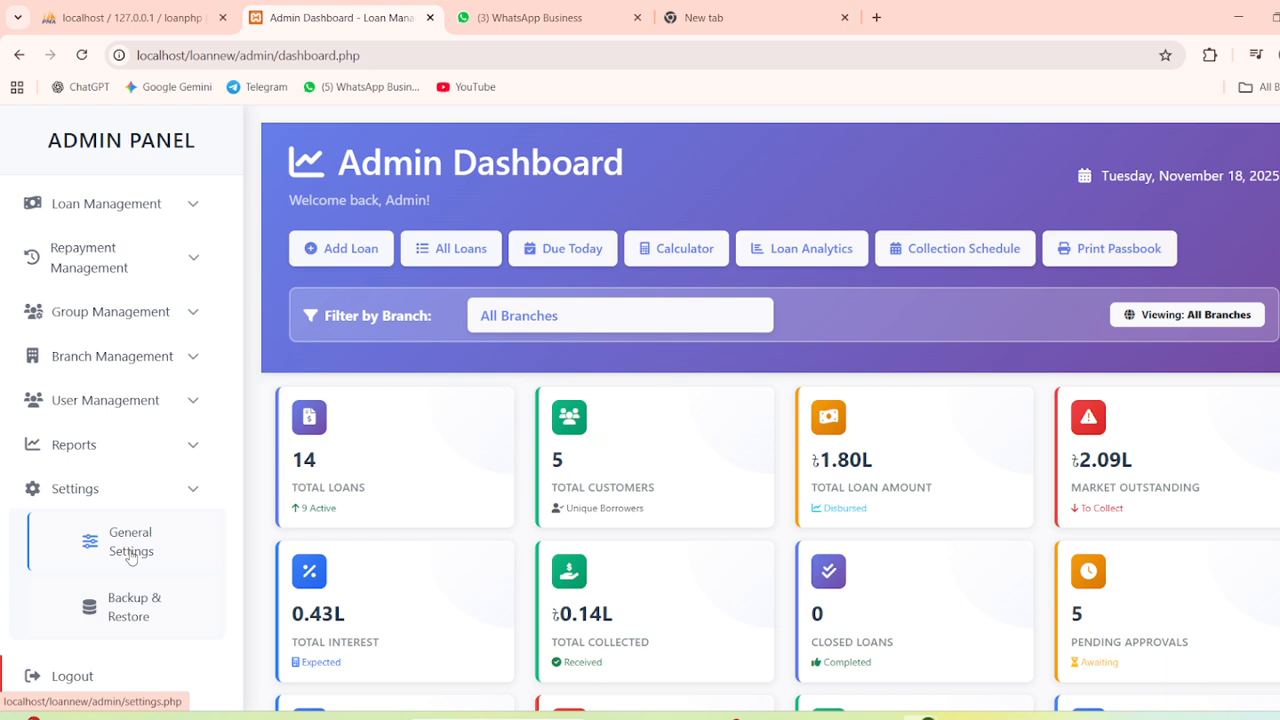
click(130, 548)
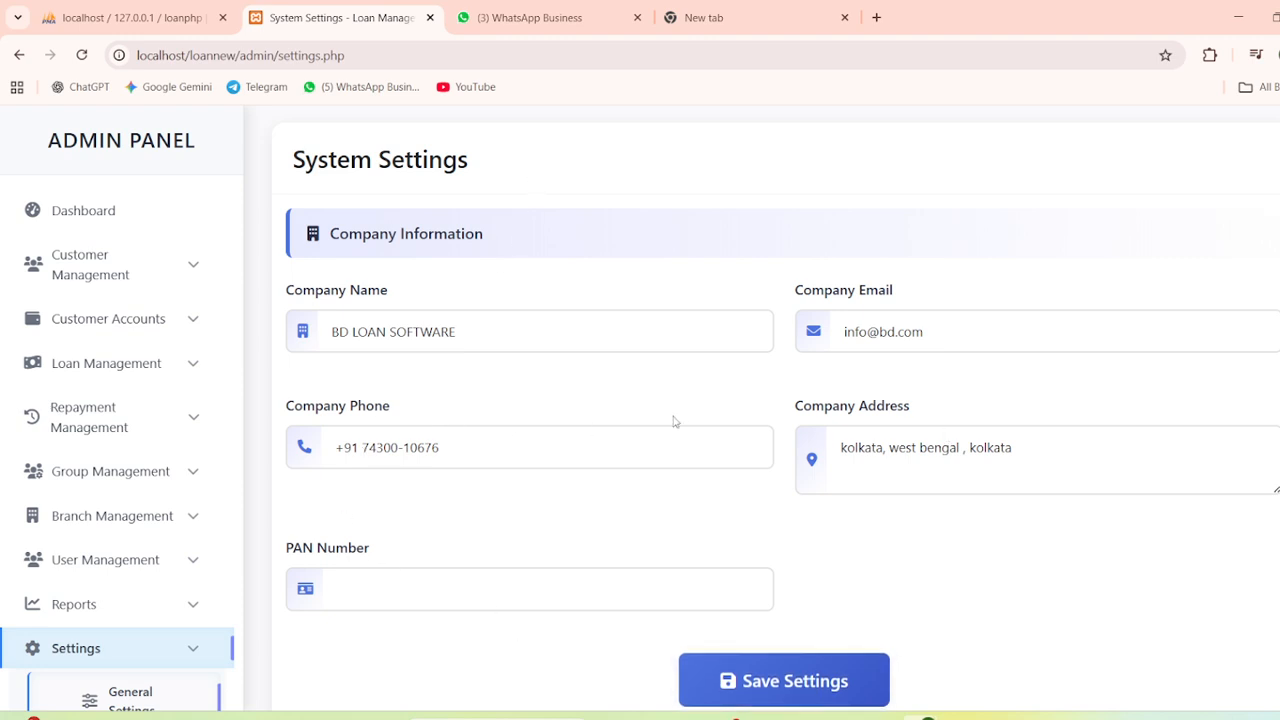
Return to the Dashboard and open Add Branch under Branch Management
click(95, 214)
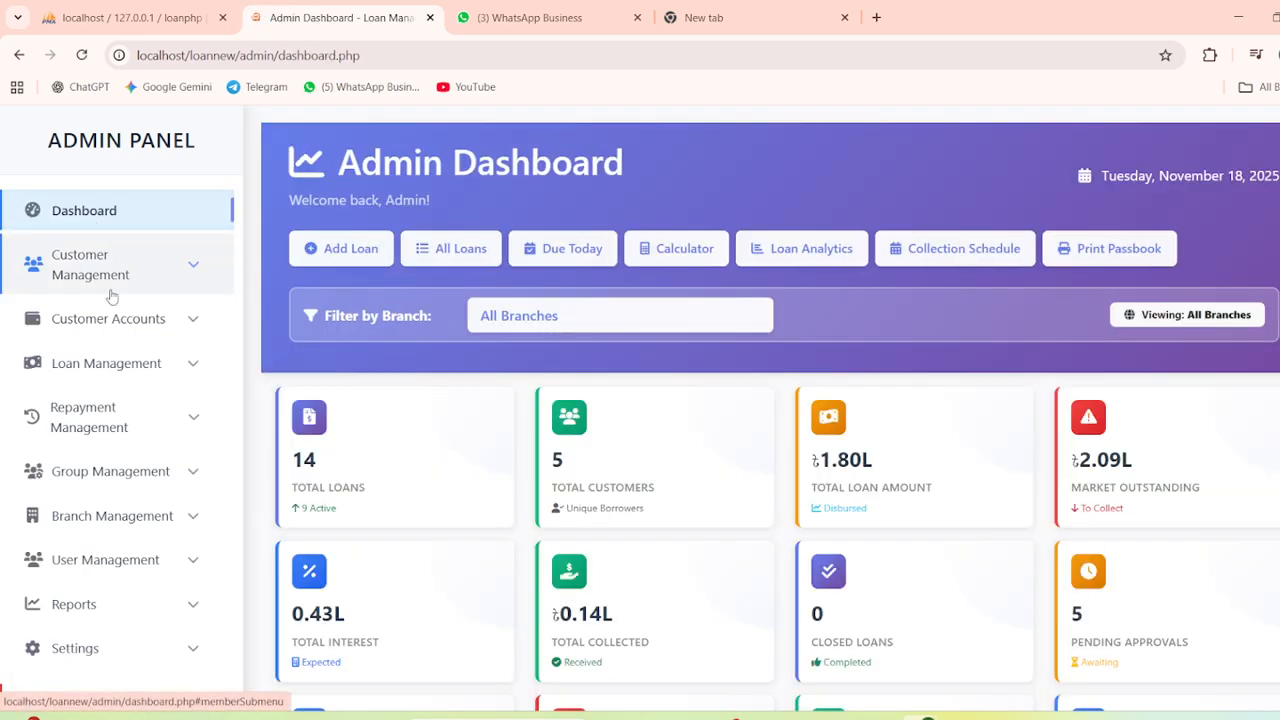
click(108, 515)
scroll(108, 514, down, 2)
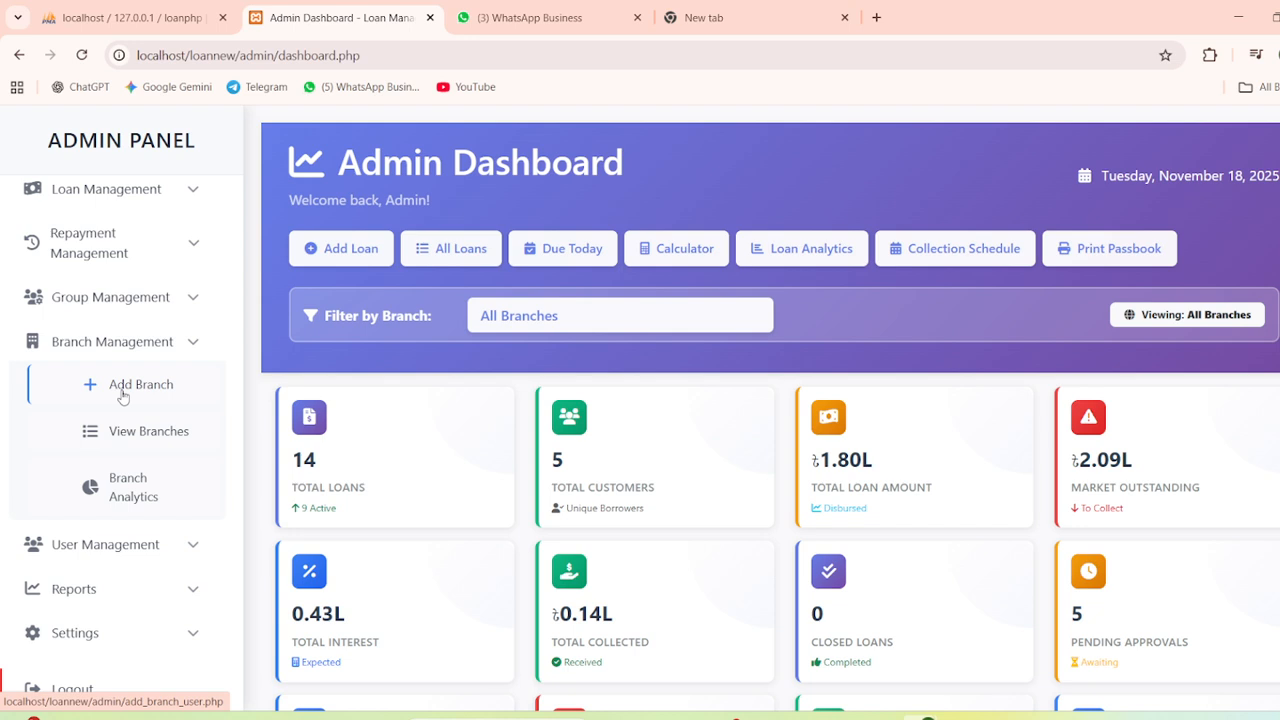
click(122, 392)
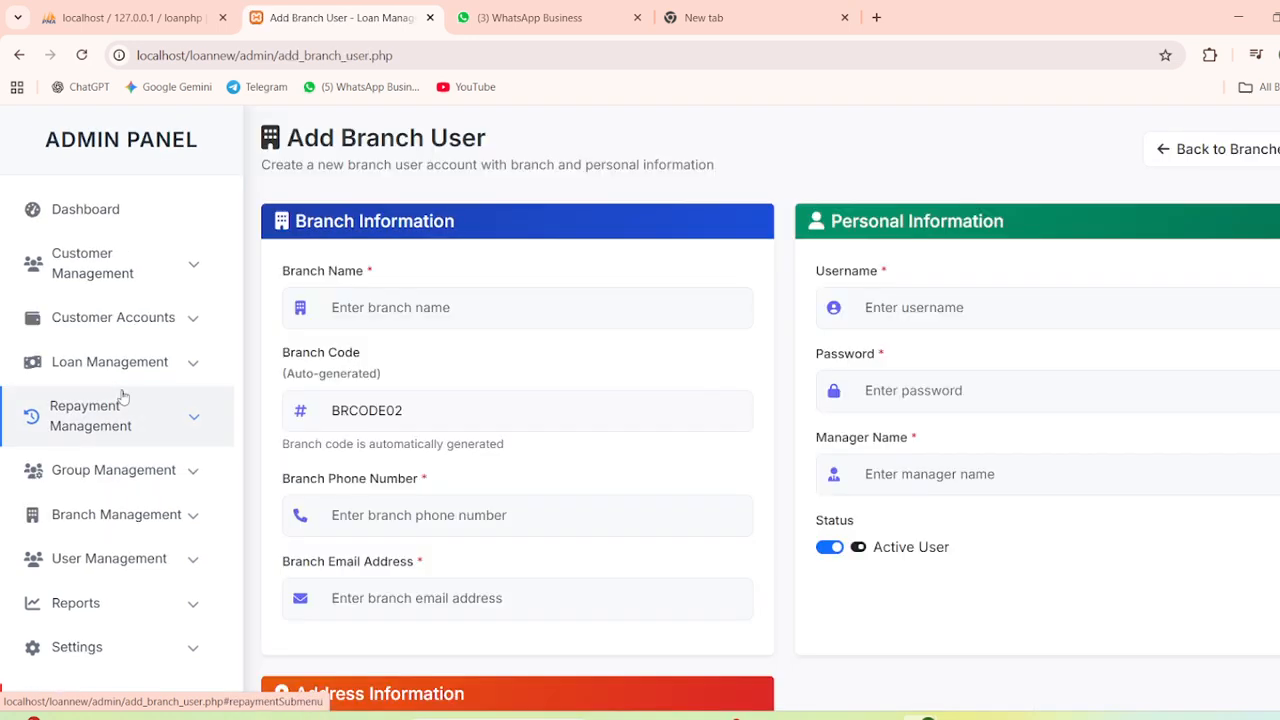
Enter branch name 'dhaka branch', the branch phone number, and a unique branch email
mouse_move(735, 714)
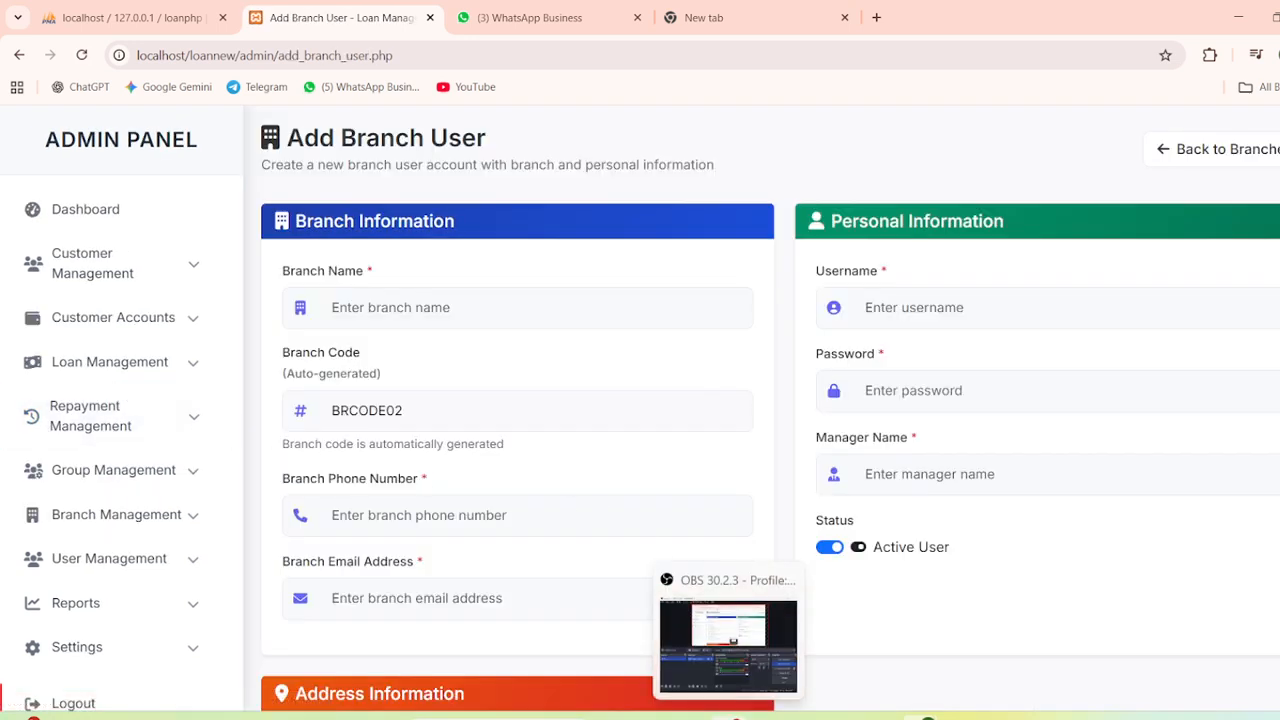
mouse_move(728, 666)
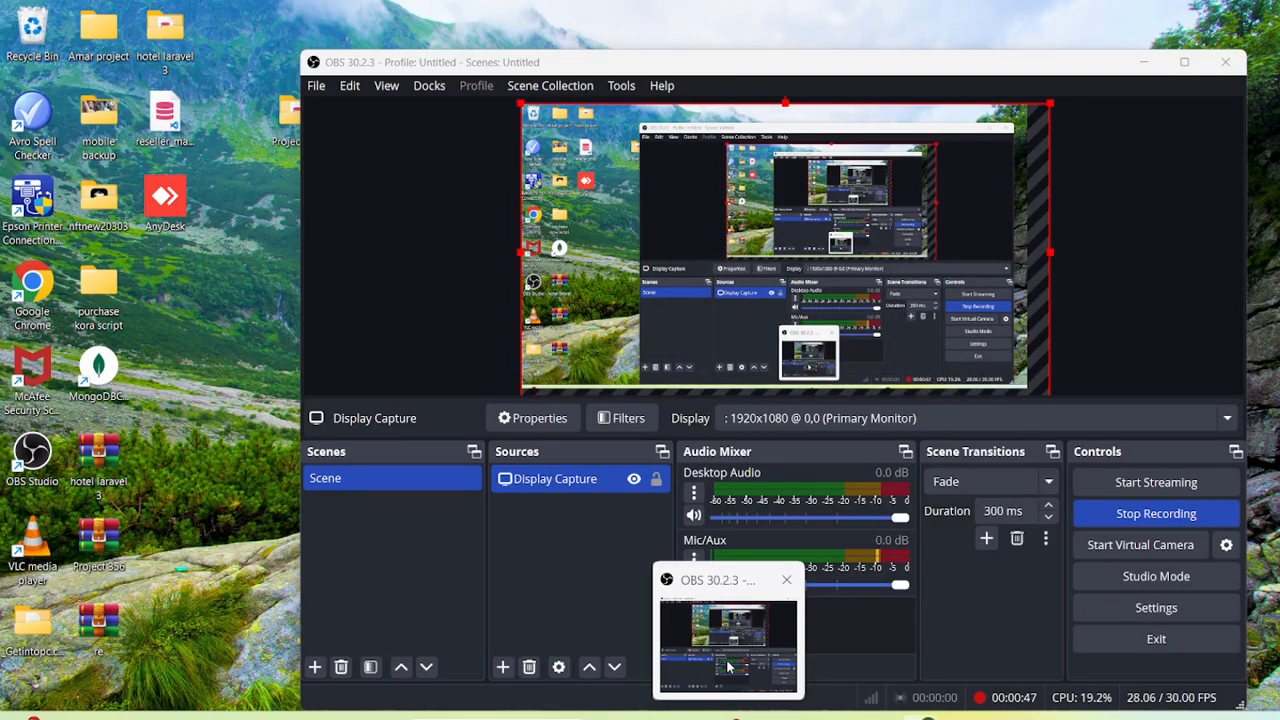
scroll(381, 313, down, 1)
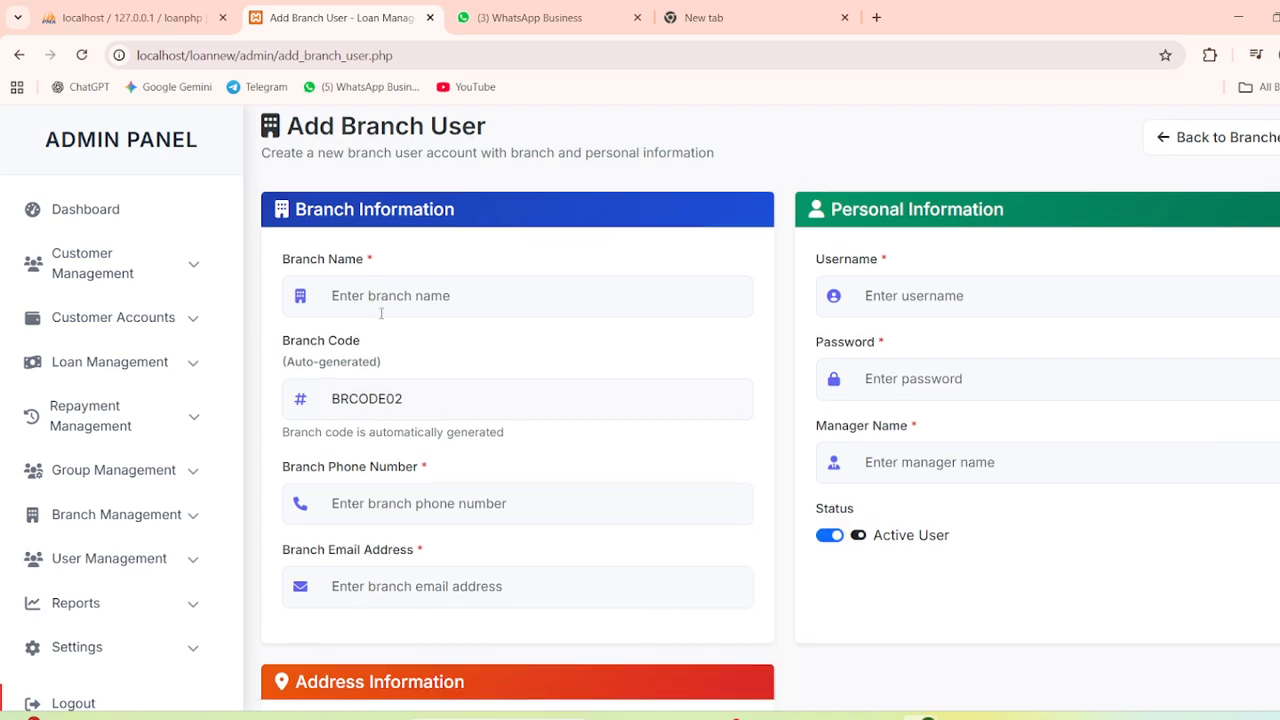
click(380, 220)
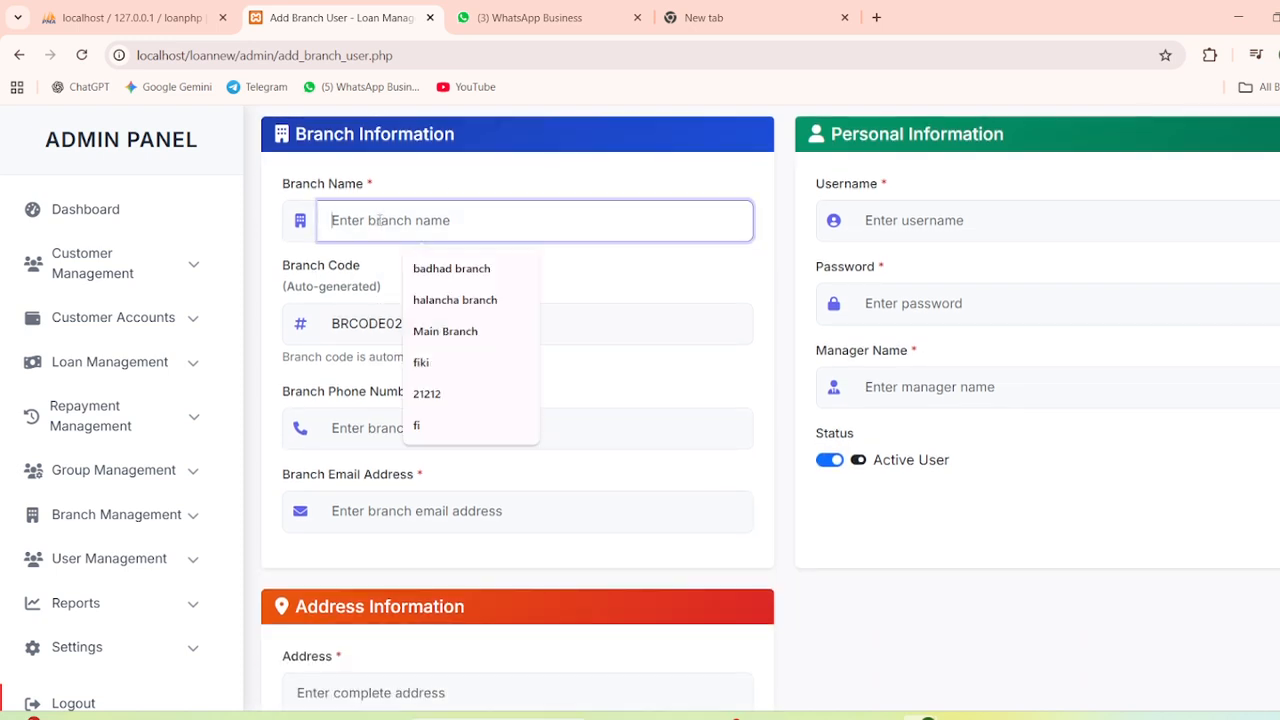
text(dhaka b)
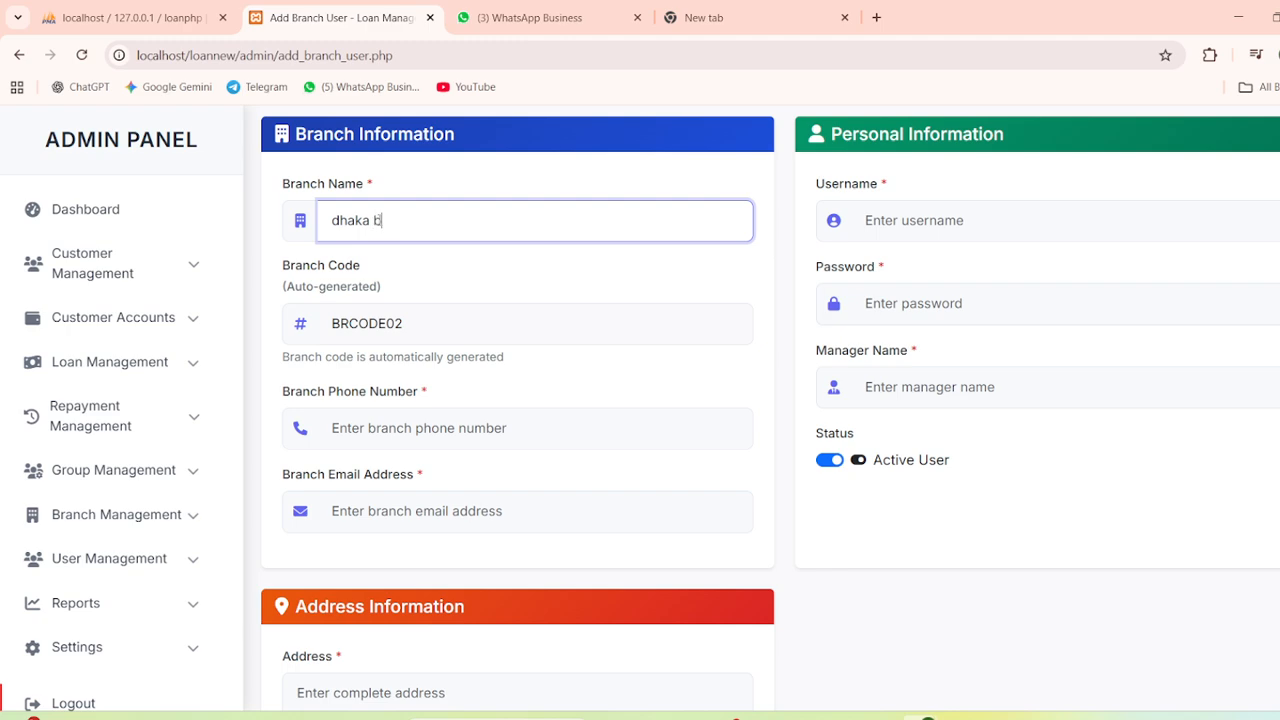
text(ranch)
click(388, 418)
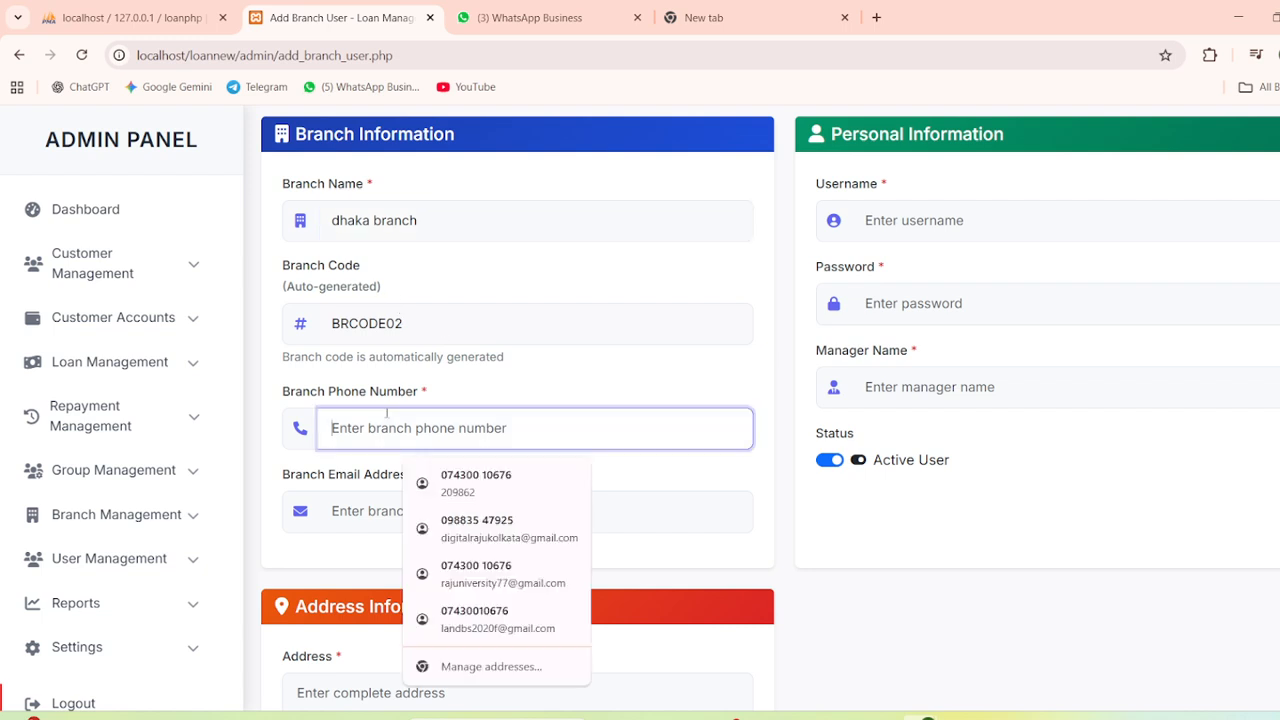
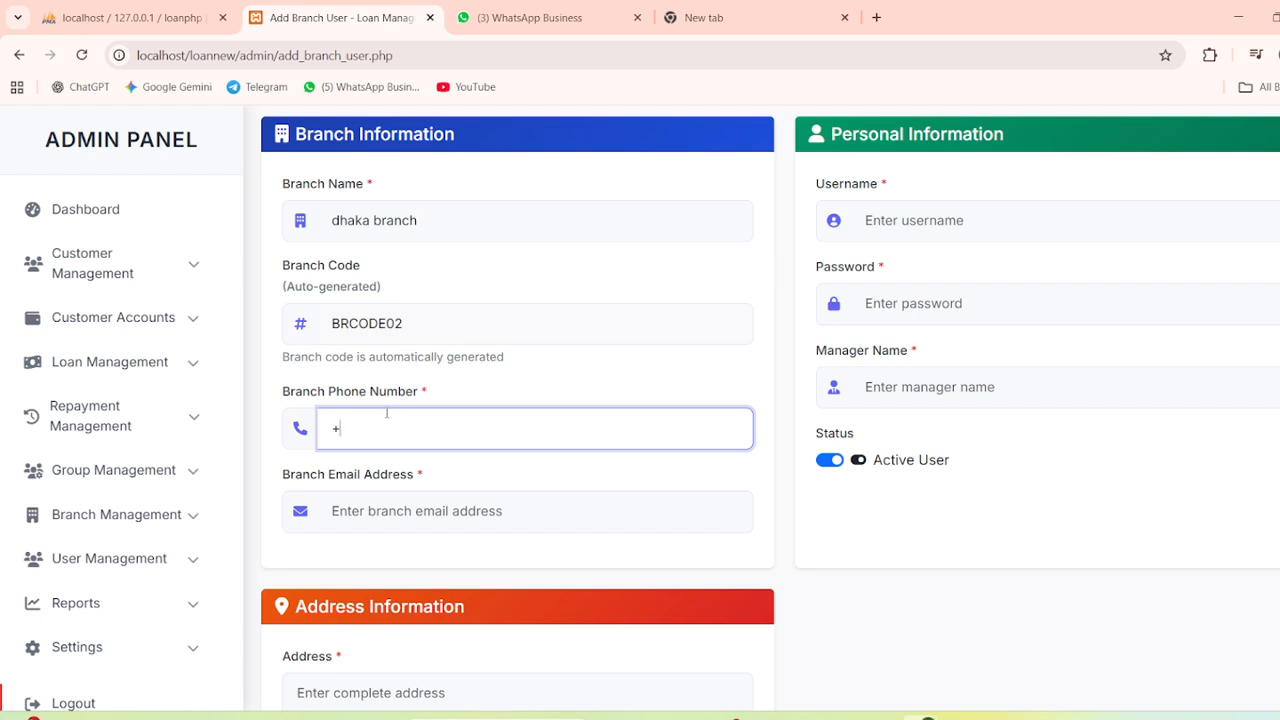
click(396, 494)
key(Down)
key(Down)
key(Down)
key(Down)
key(Return)
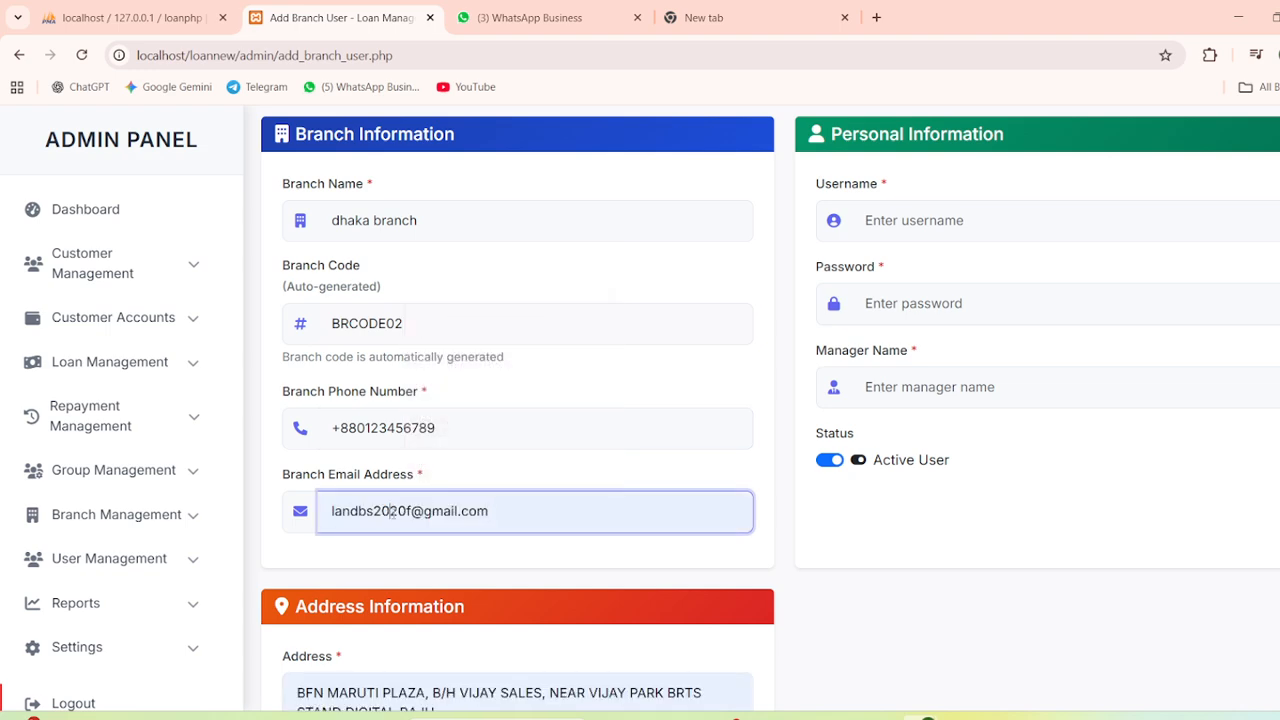
click(391, 511)
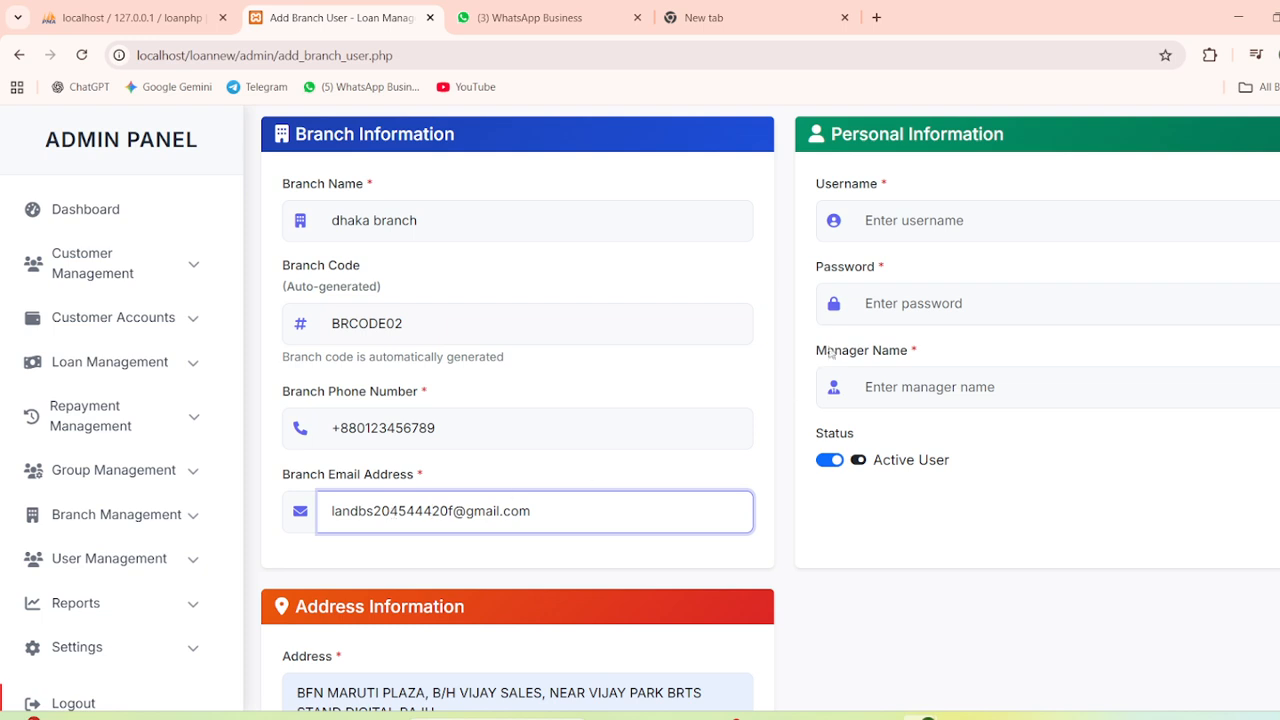
Copy the branch code BRCODE02 into the Username field
click(934, 224)
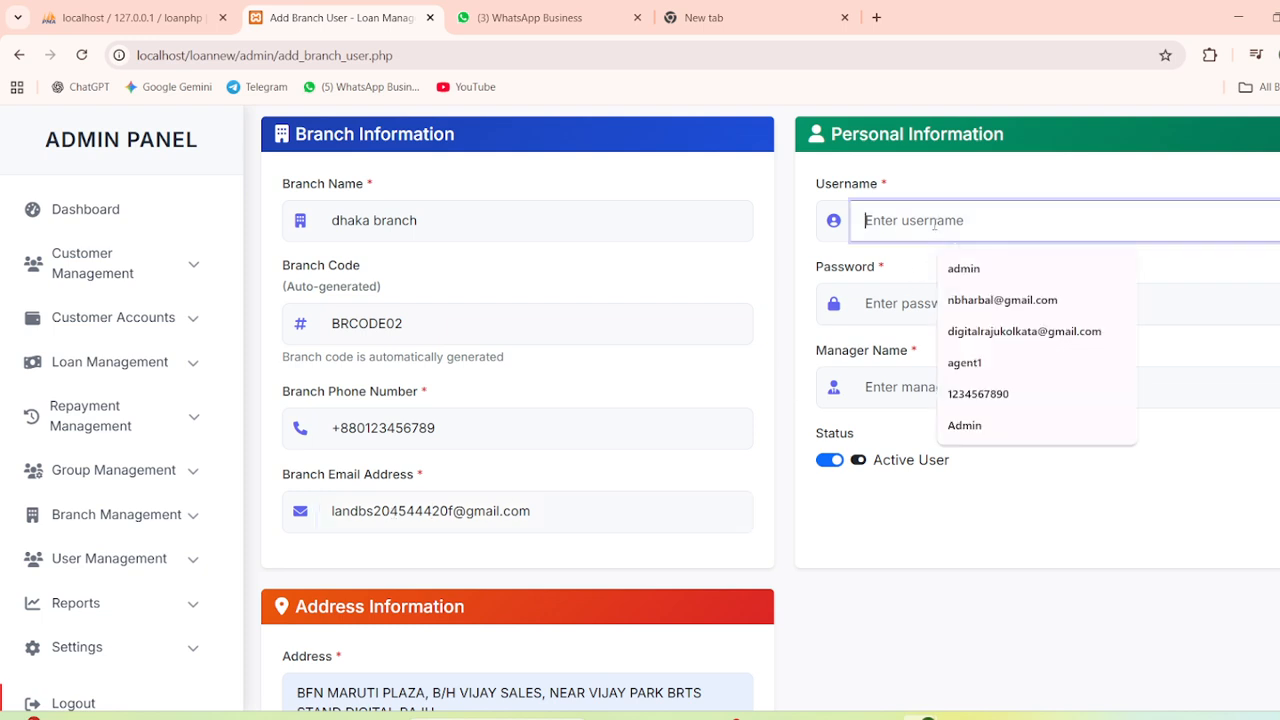
double_click(368, 323)
right_click(358, 327)
click(412, 390)
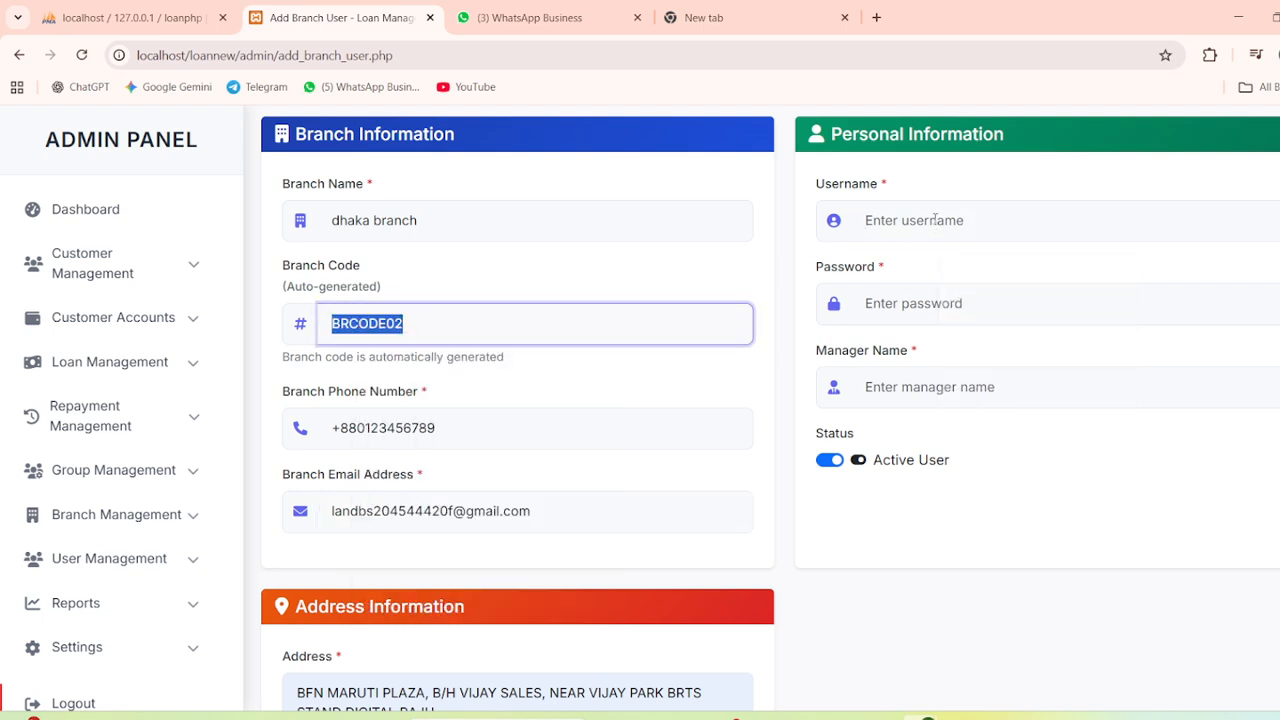
click(890, 221)
key(ctrl+v)
Enter the login password, fill in the manager from a saved entry, and save the branch user
click(911, 303)
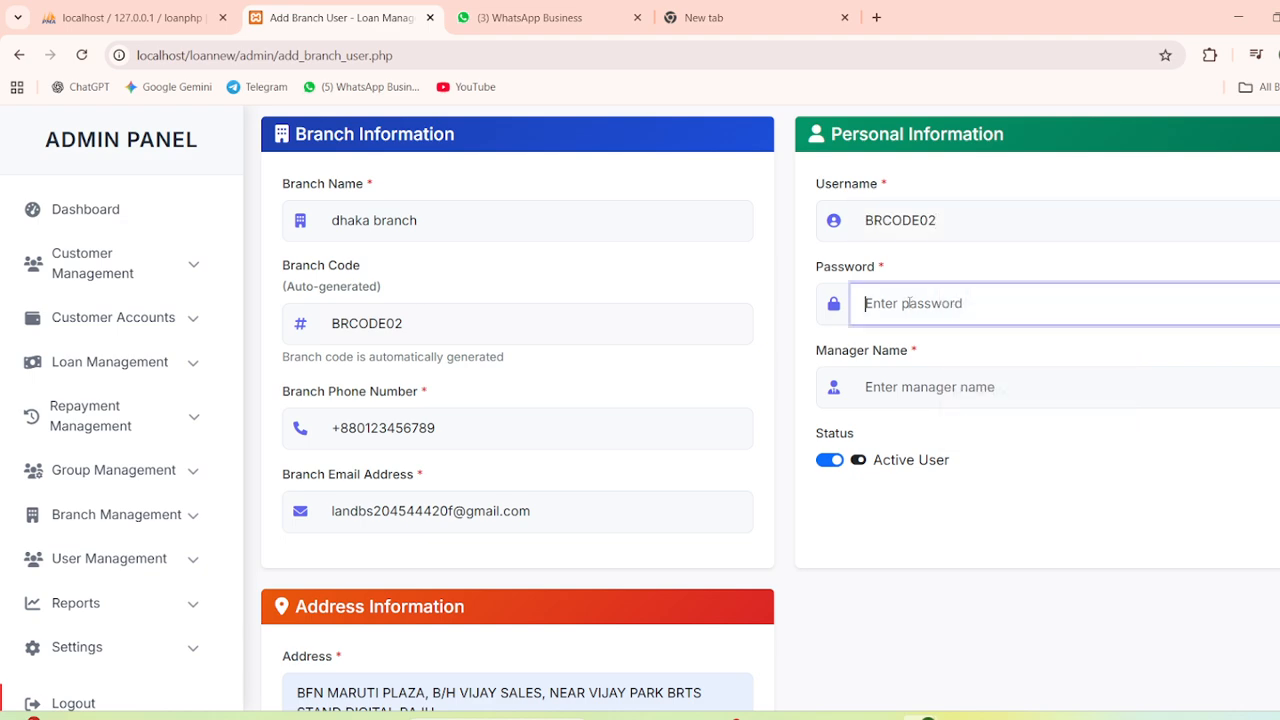
text(123456)
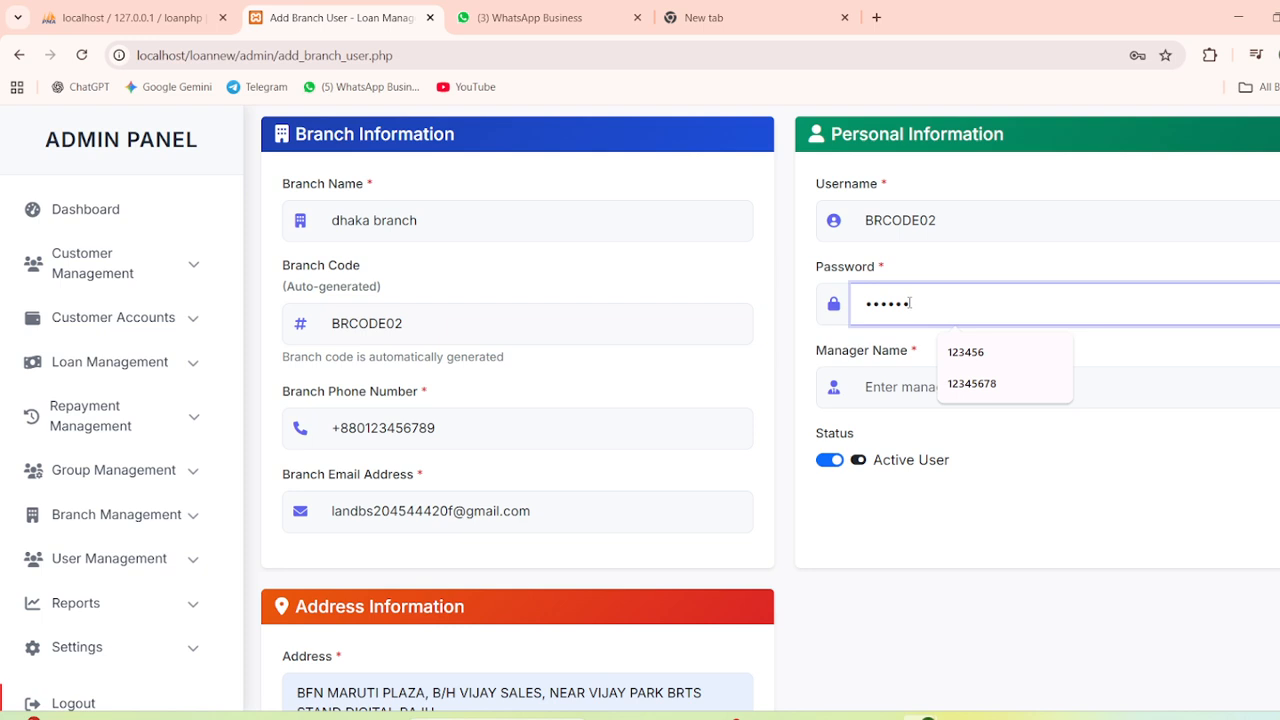
click(930, 388)
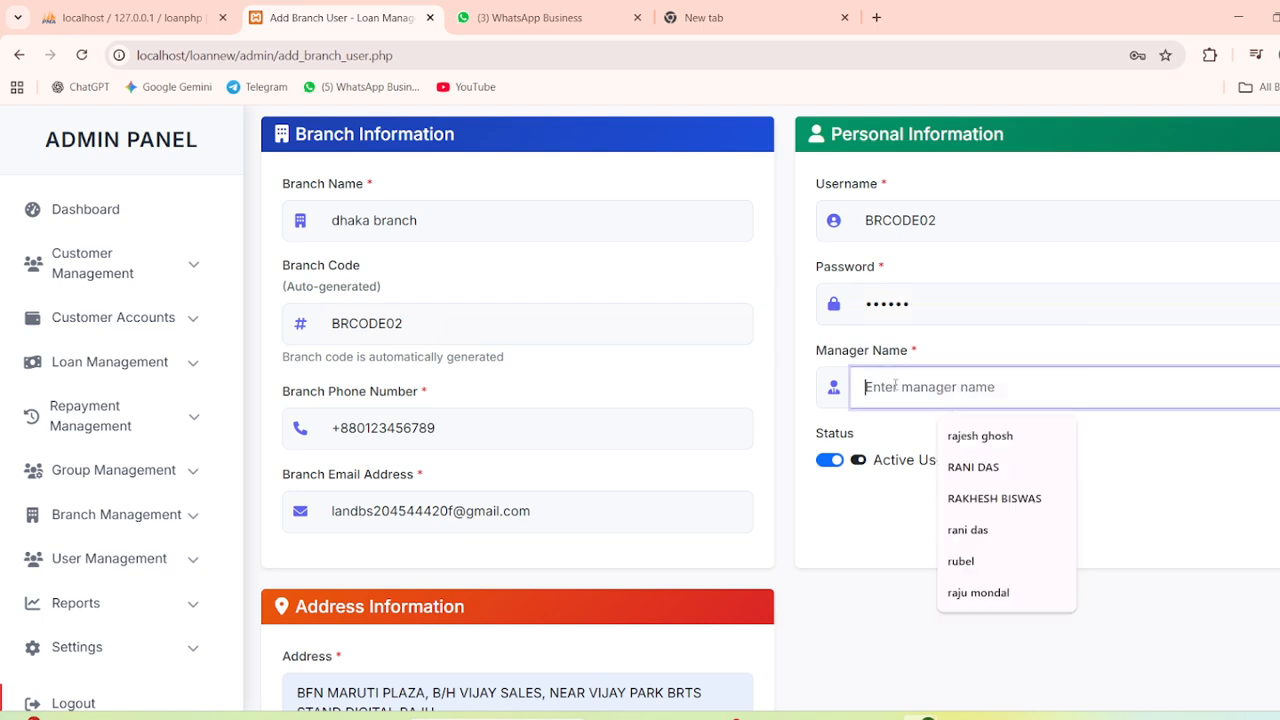
click(966, 435)
scroll(462, 447, down, 3)
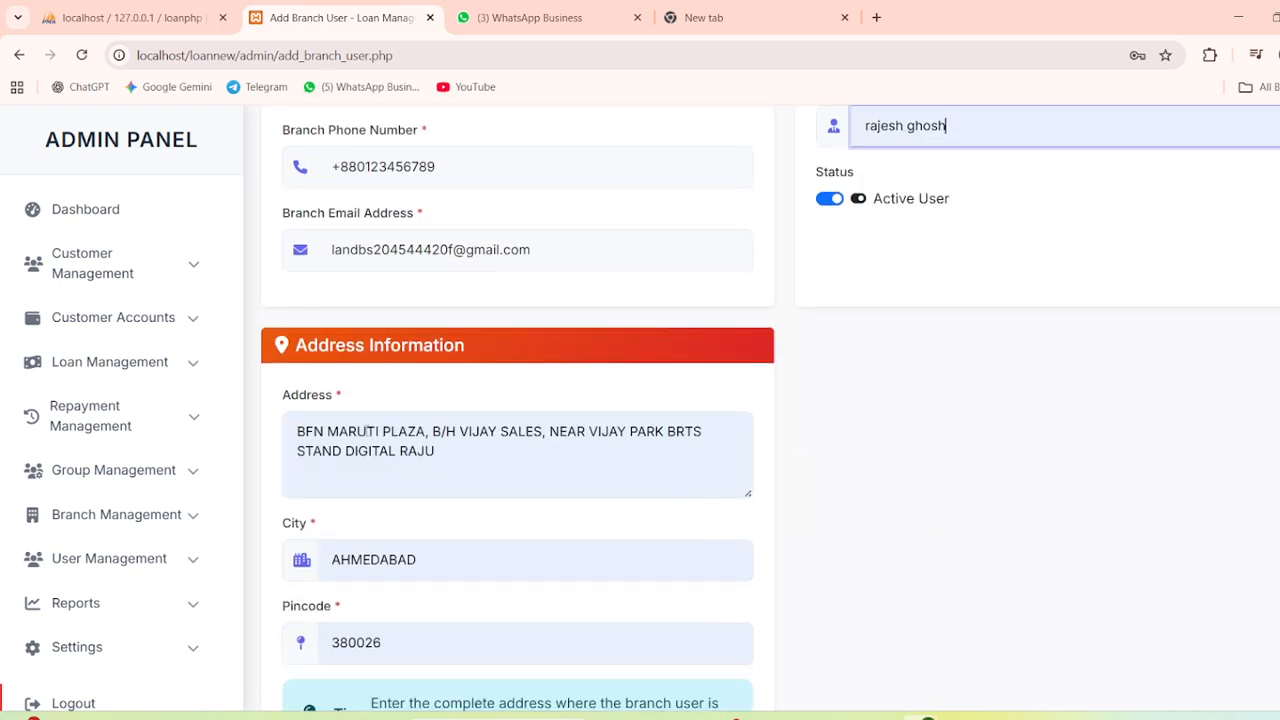
scroll(365, 431, down, 2)
scroll(371, 446, up, 4)
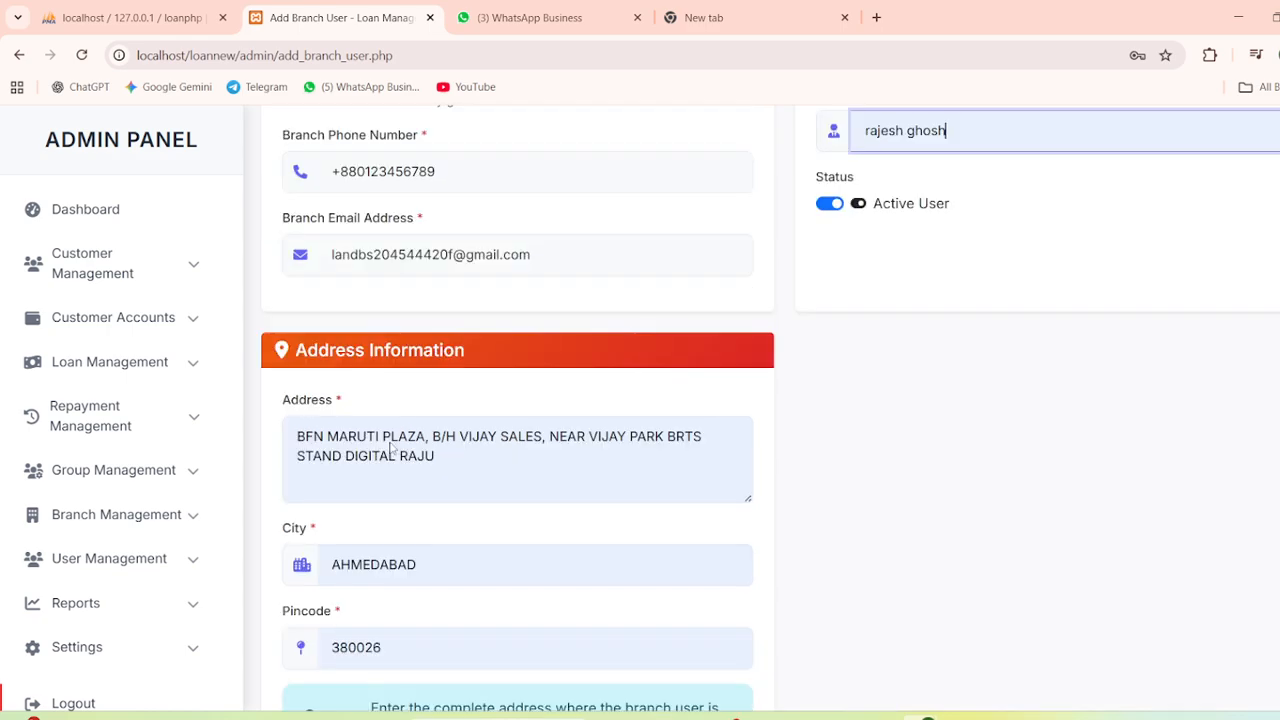
scroll(520, 520, down, 4)
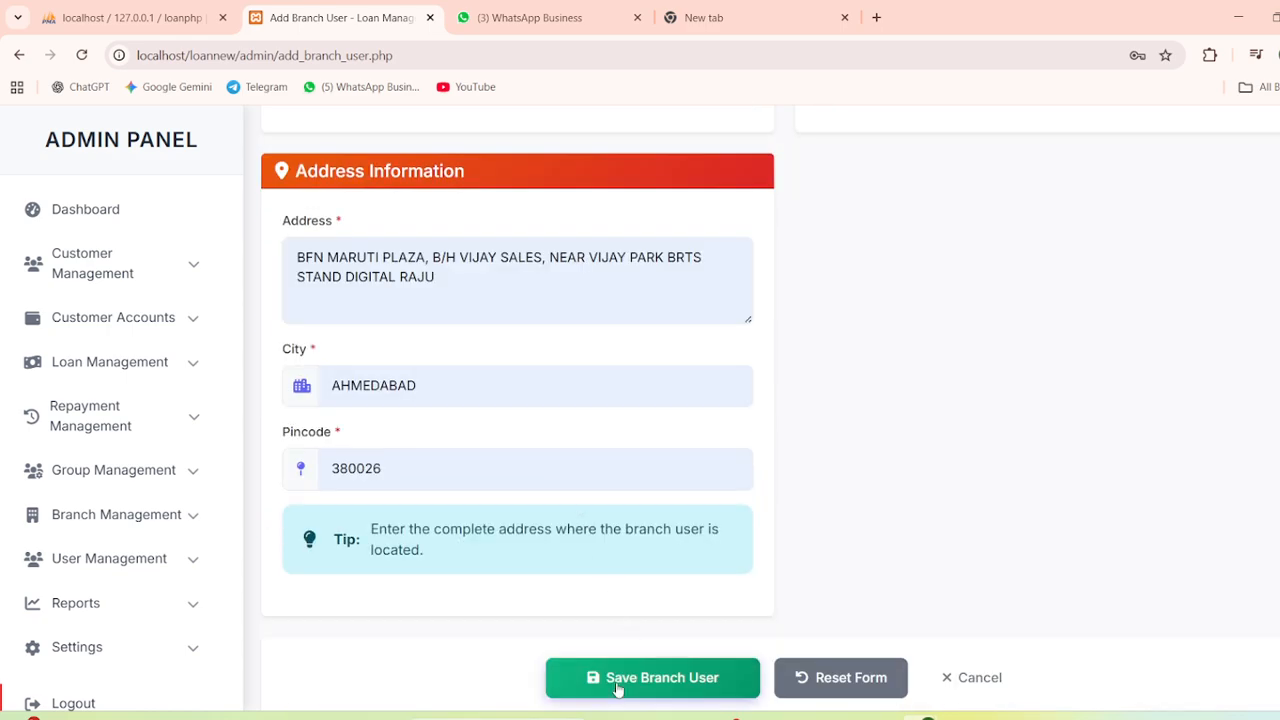
click(617, 689)
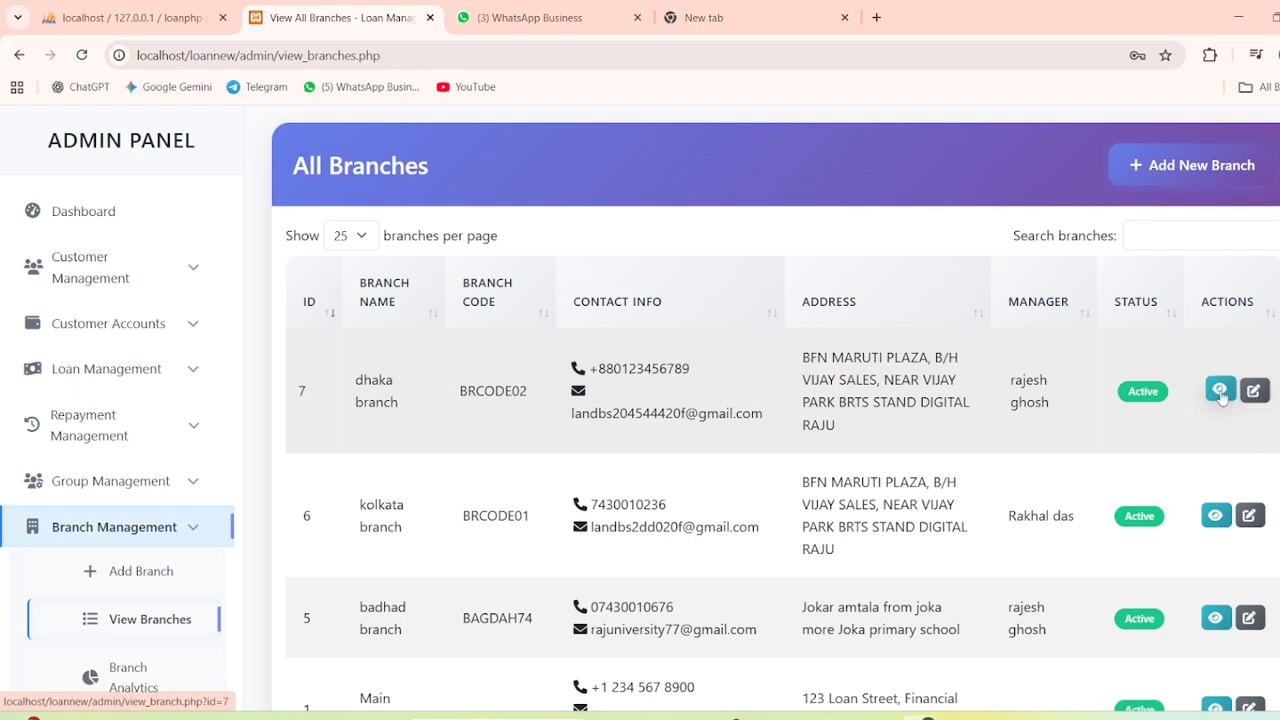
Inspect the new dhaka branch's details page, including its Assigned Agents section
click(1219, 390)
scroll(742, 417, down, 1)
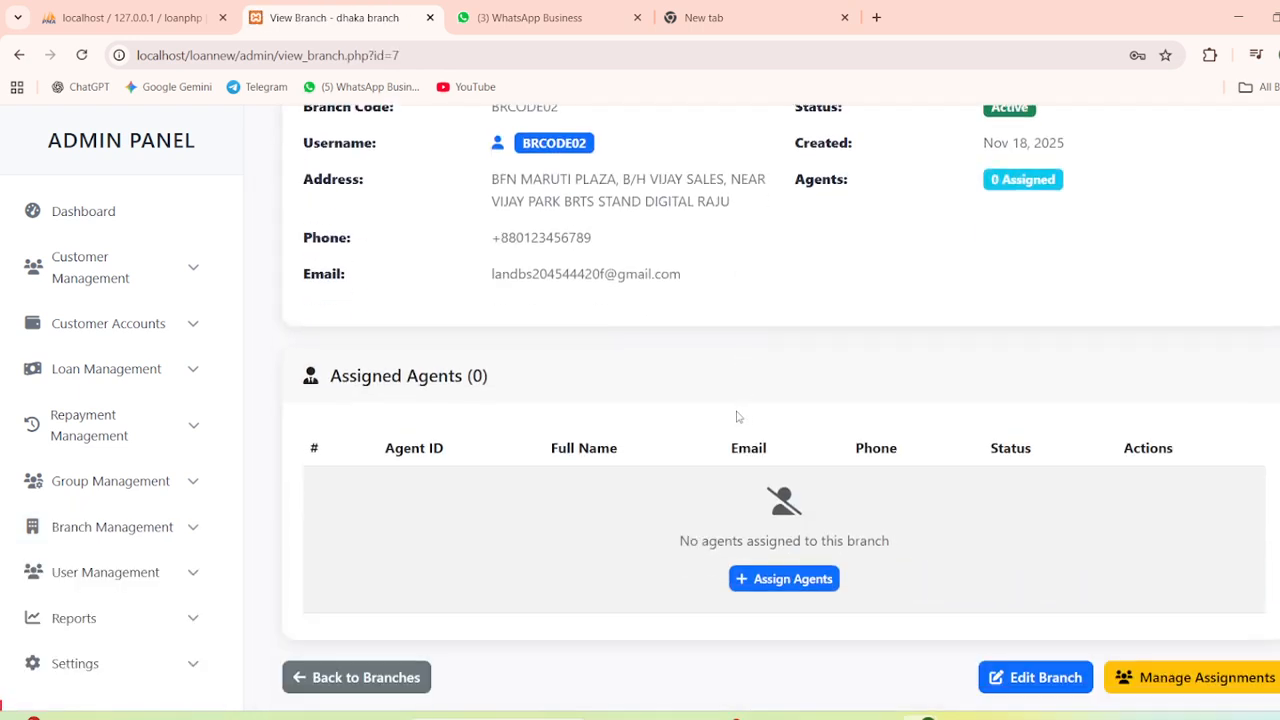
scroll(651, 409, up, 1)
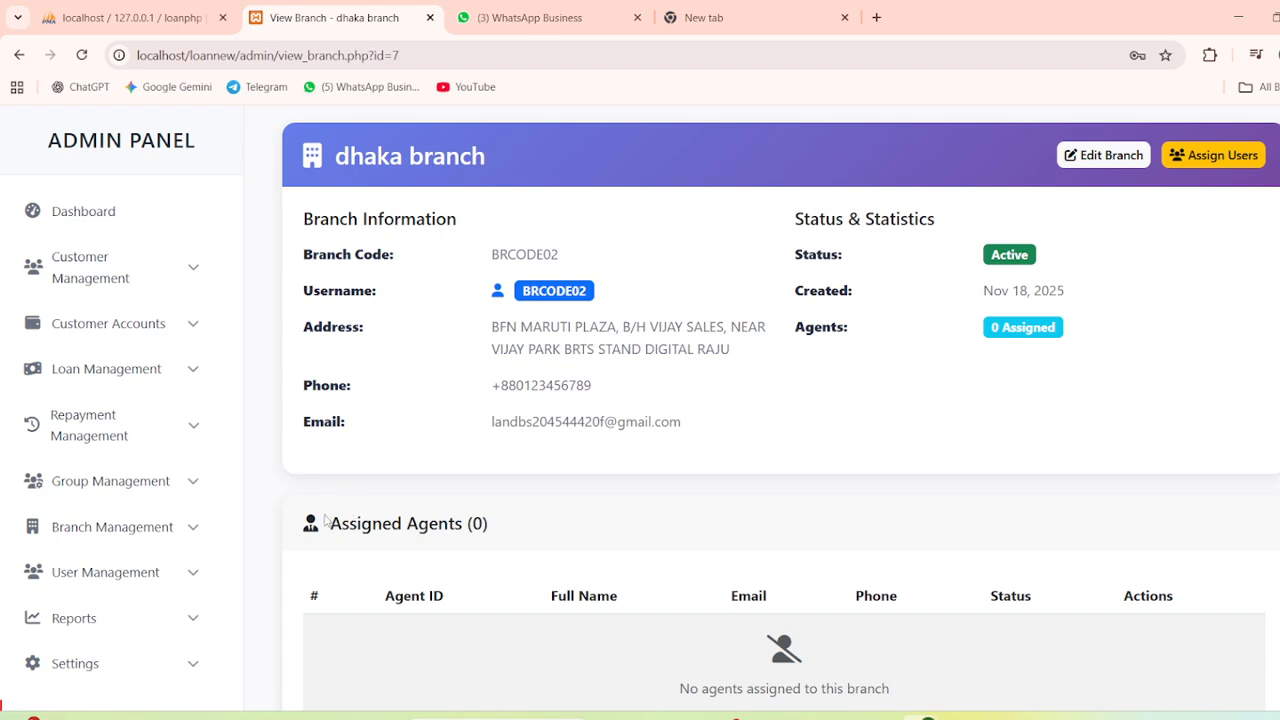
drag(325, 521, 476, 522)
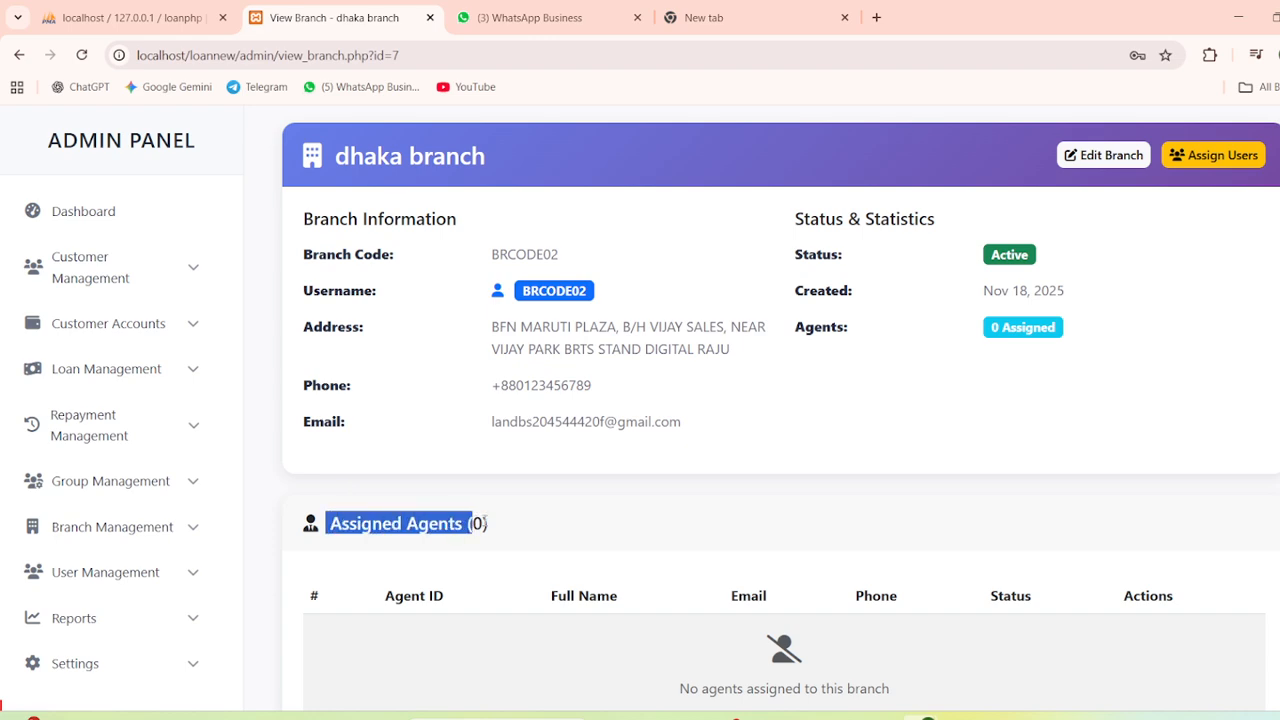
scroll(484, 523, down, 1)
Copy the dhaka branch code from All Branches and return to the Admin Dashboard
click(20, 58)
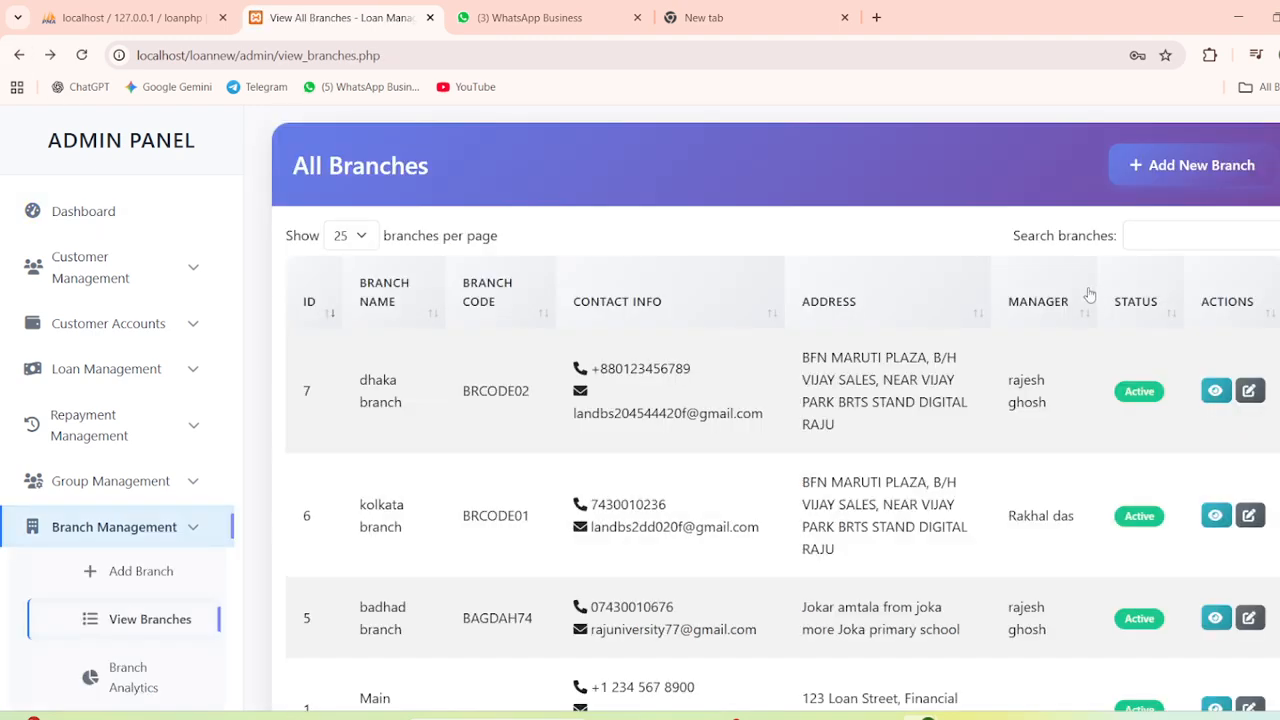
double_click(493, 392)
right_click(493, 394)
click(518, 427)
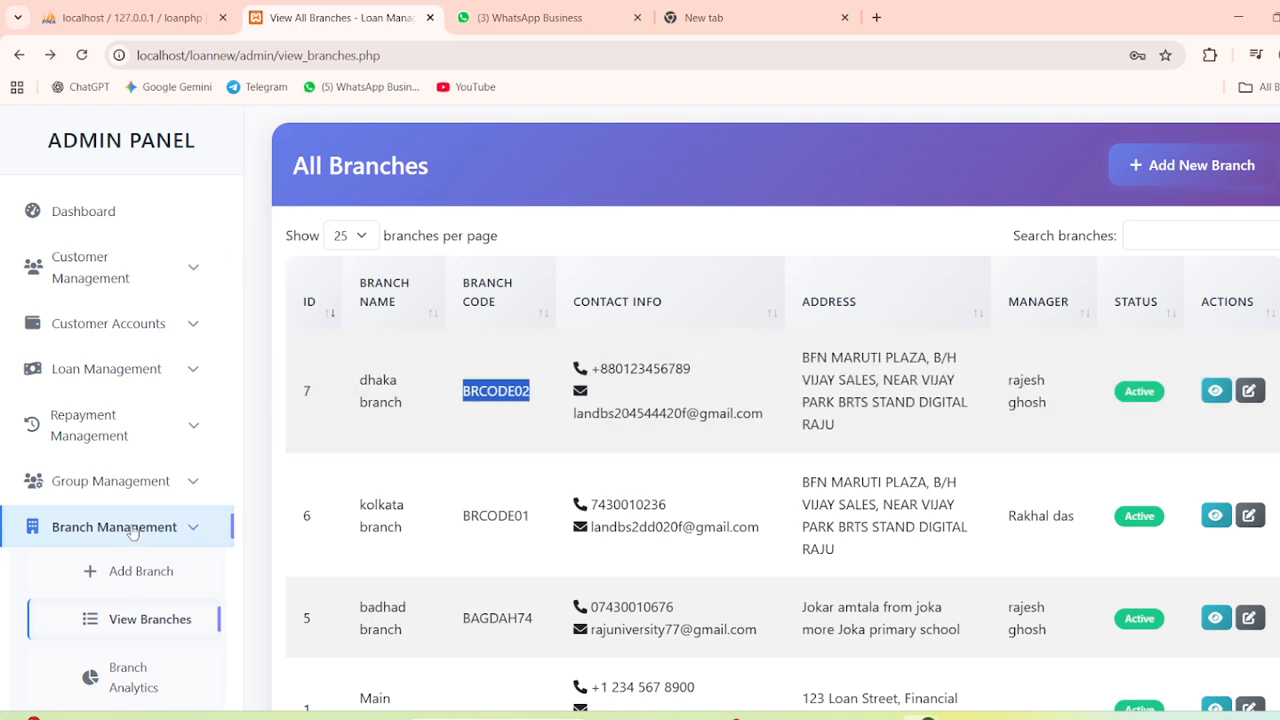
click(117, 228)
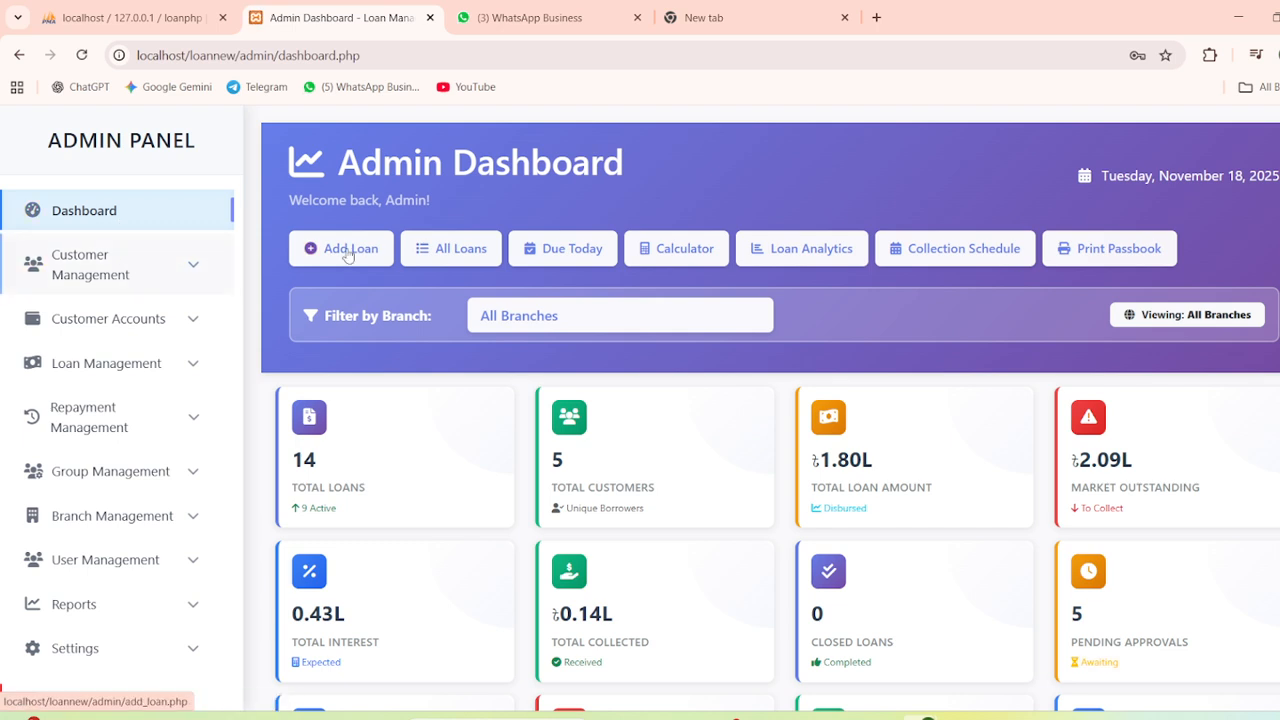
Open the Add New Member form under Customer Management
click(119, 278)
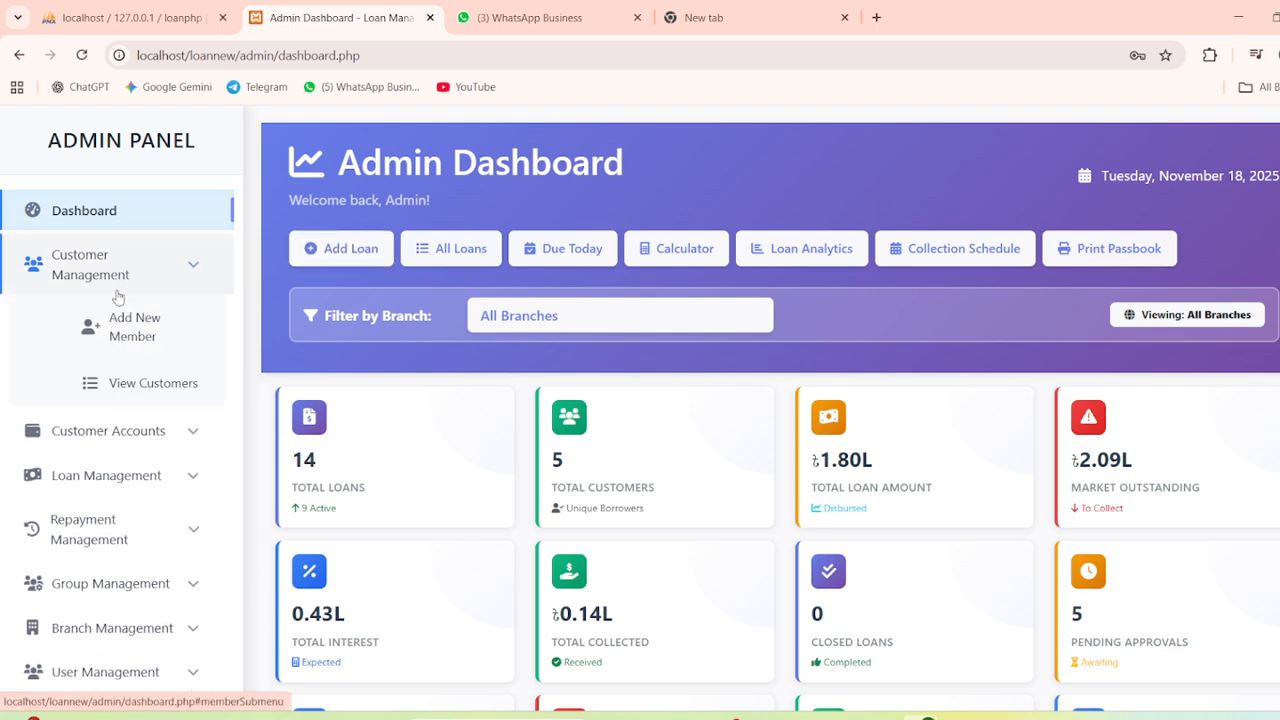
click(116, 332)
click(343, 354)
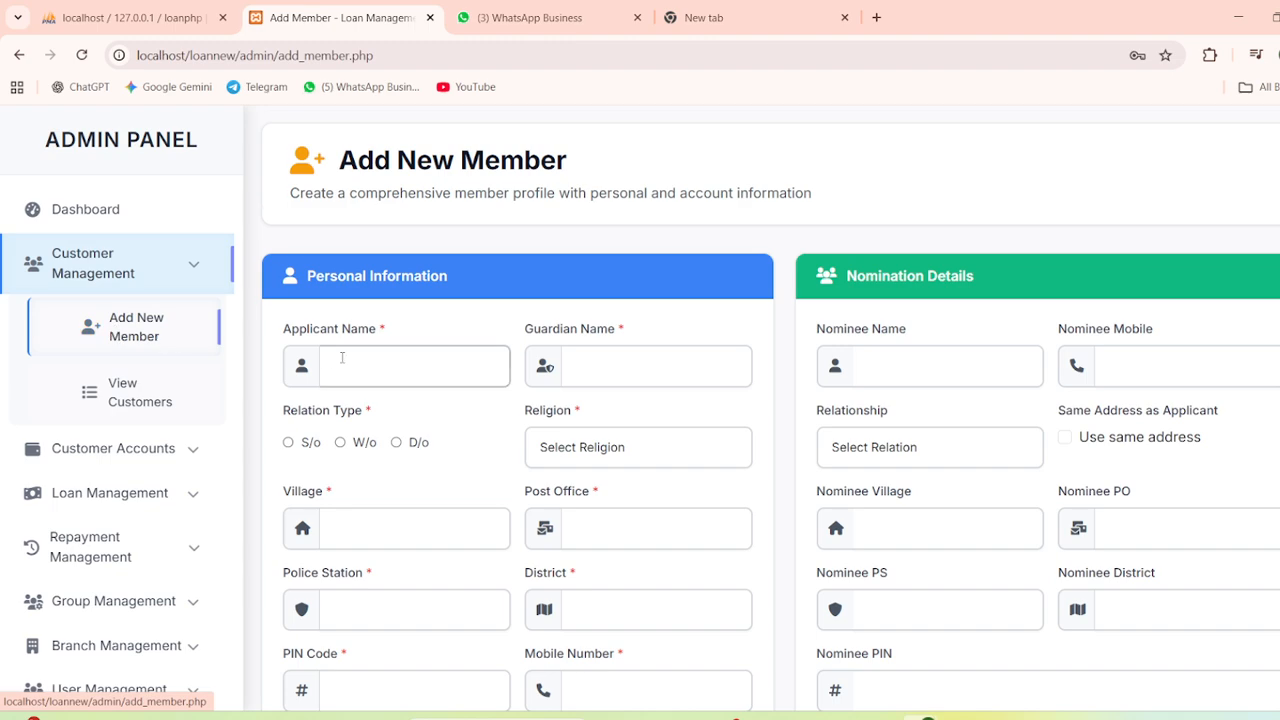
scroll(310, 260, down, 1)
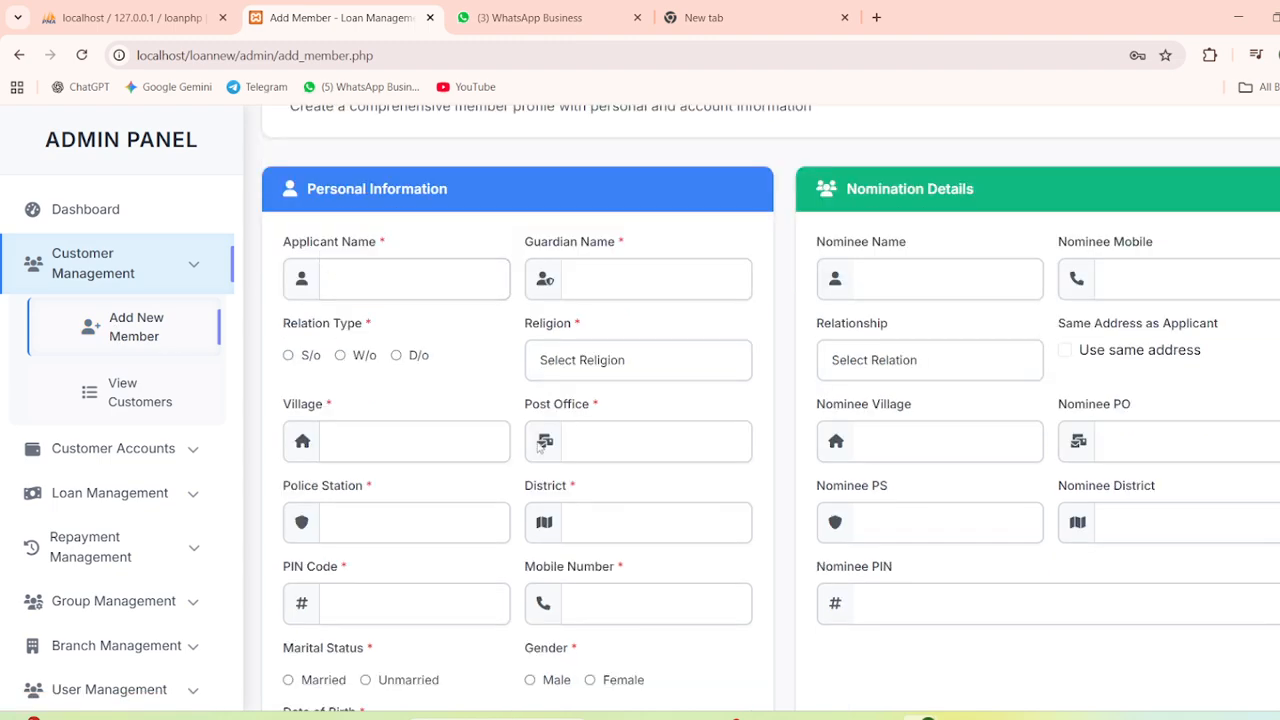
scroll(530, 440, down, 5)
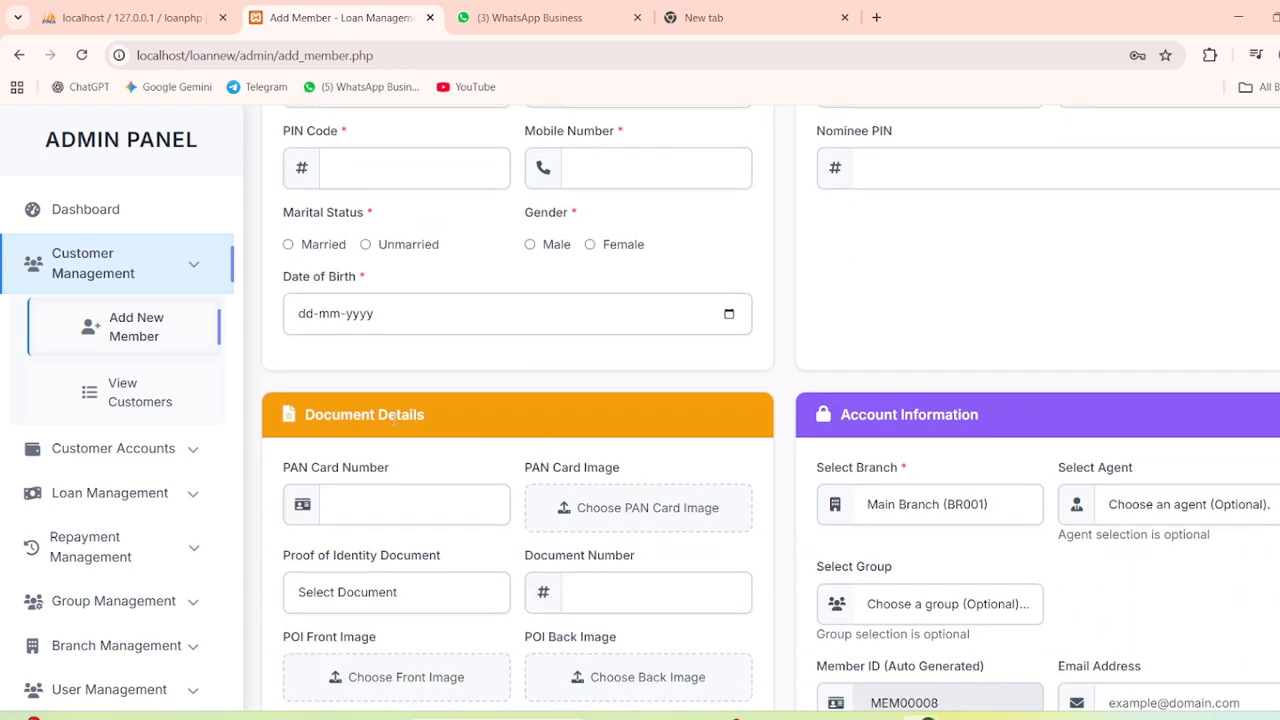
scroll(980, 420, down, 2)
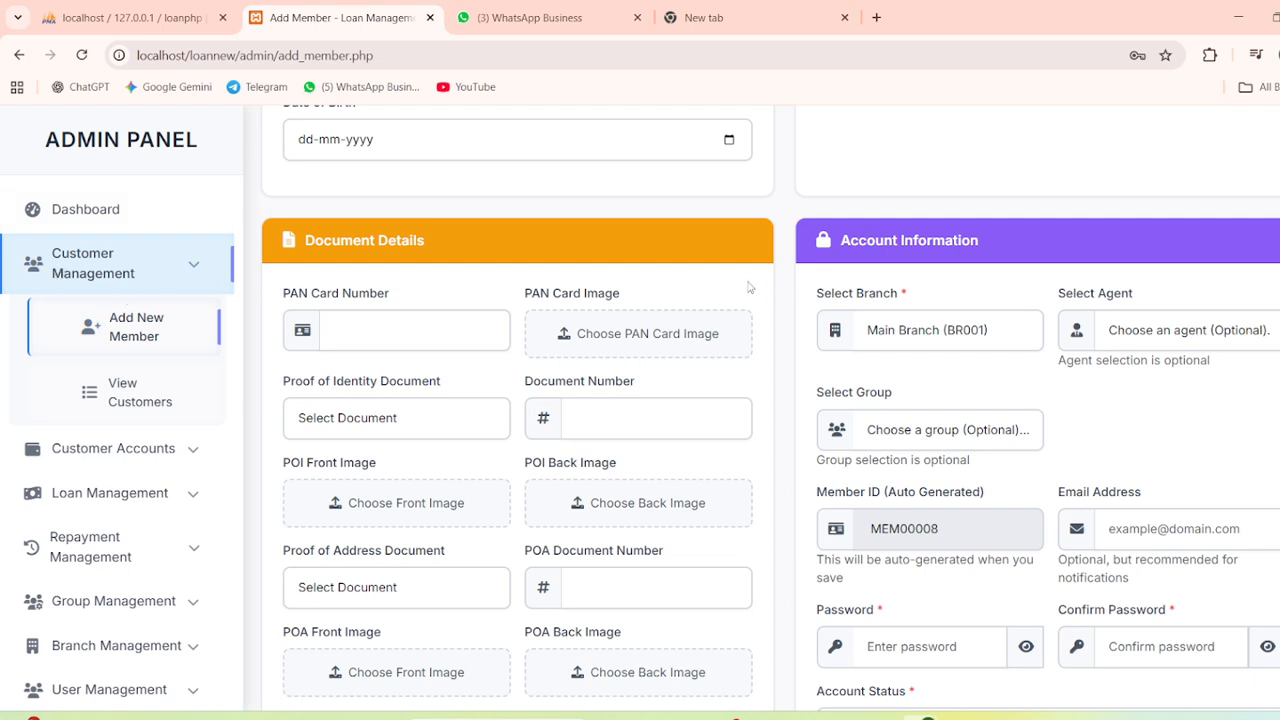
Set Select Branch to dhaka branch and move into the password fields
drag(806, 297, 905, 306)
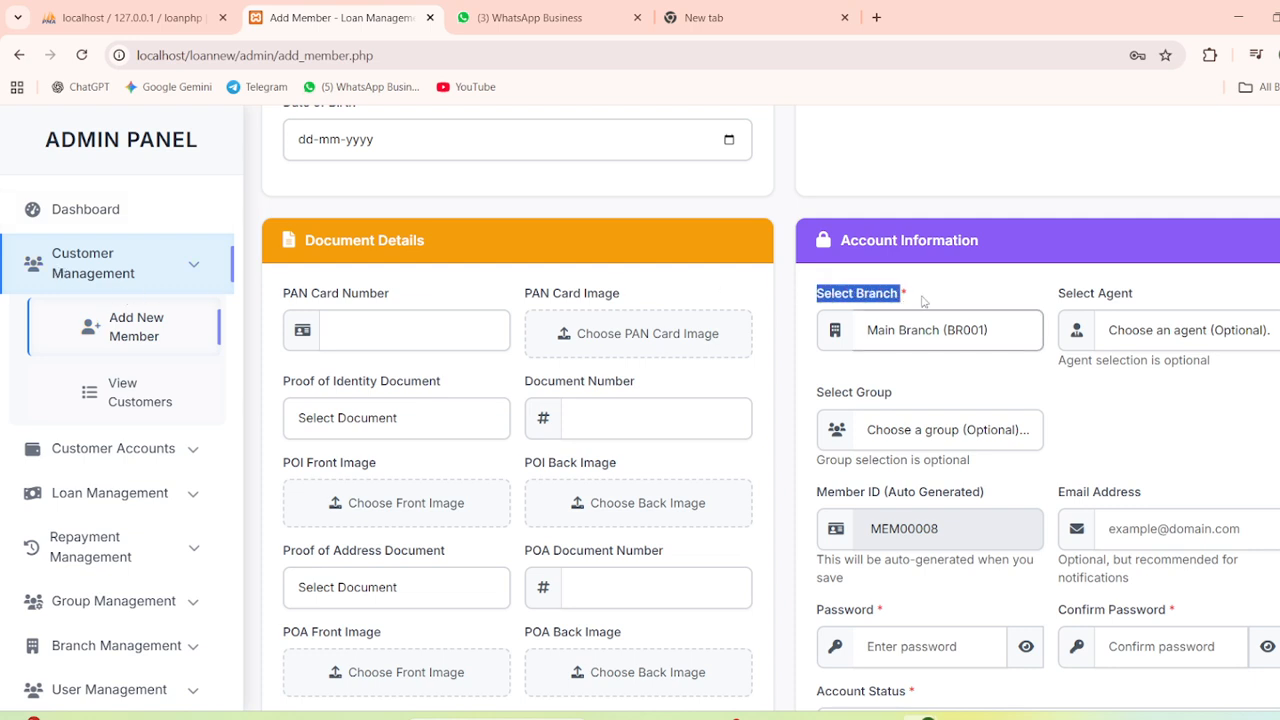
click(926, 334)
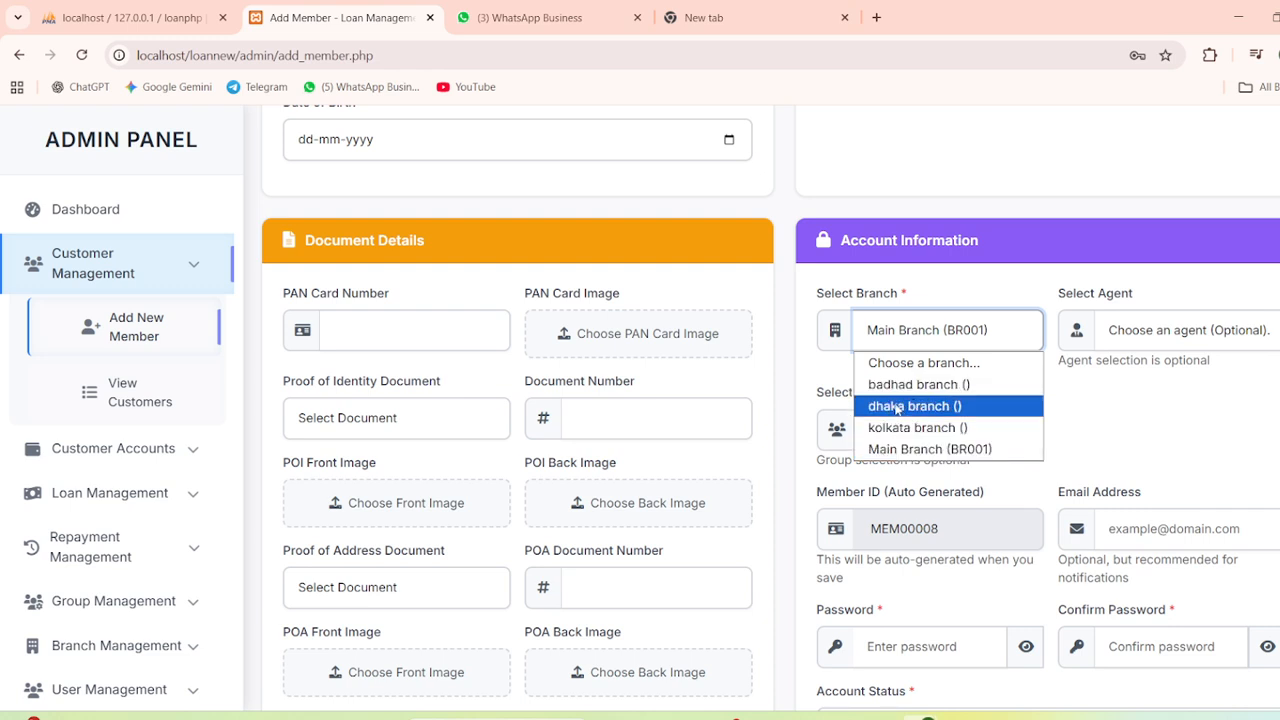
click(897, 407)
scroll(897, 407, down, 2)
scroll(800, 370, up, 4)
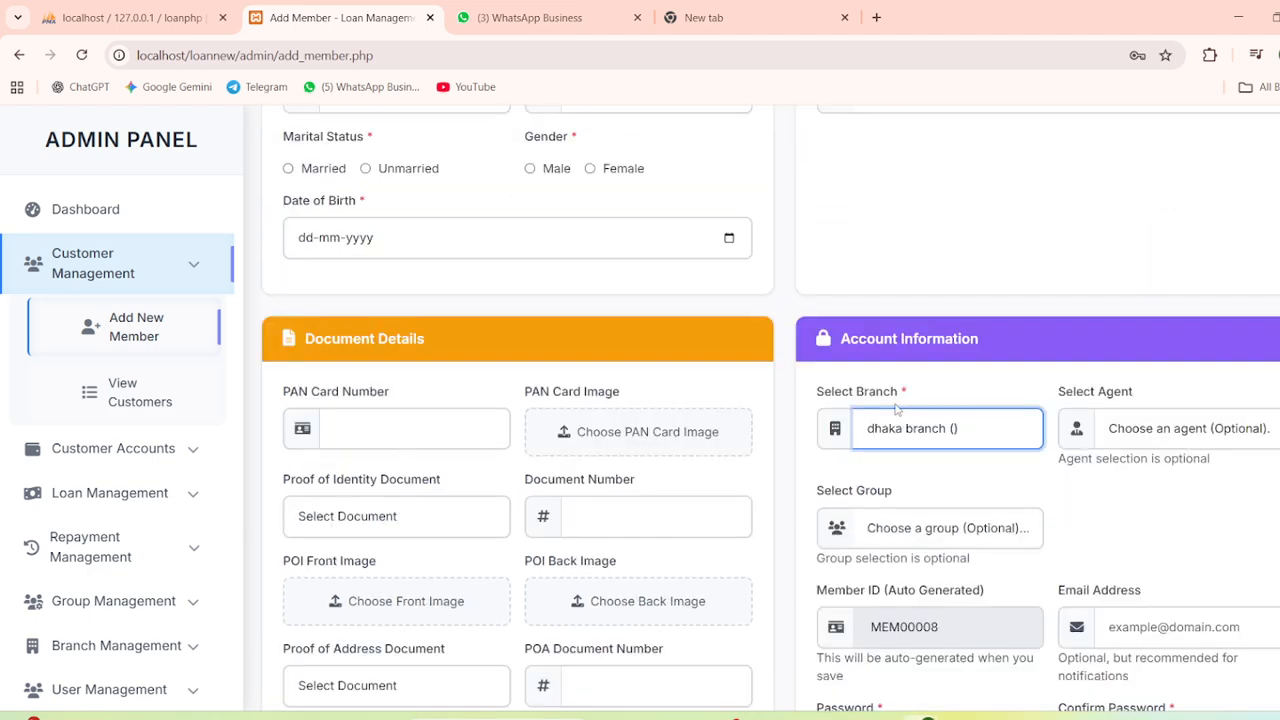
scroll(880, 360, down, 3)
click(905, 560)
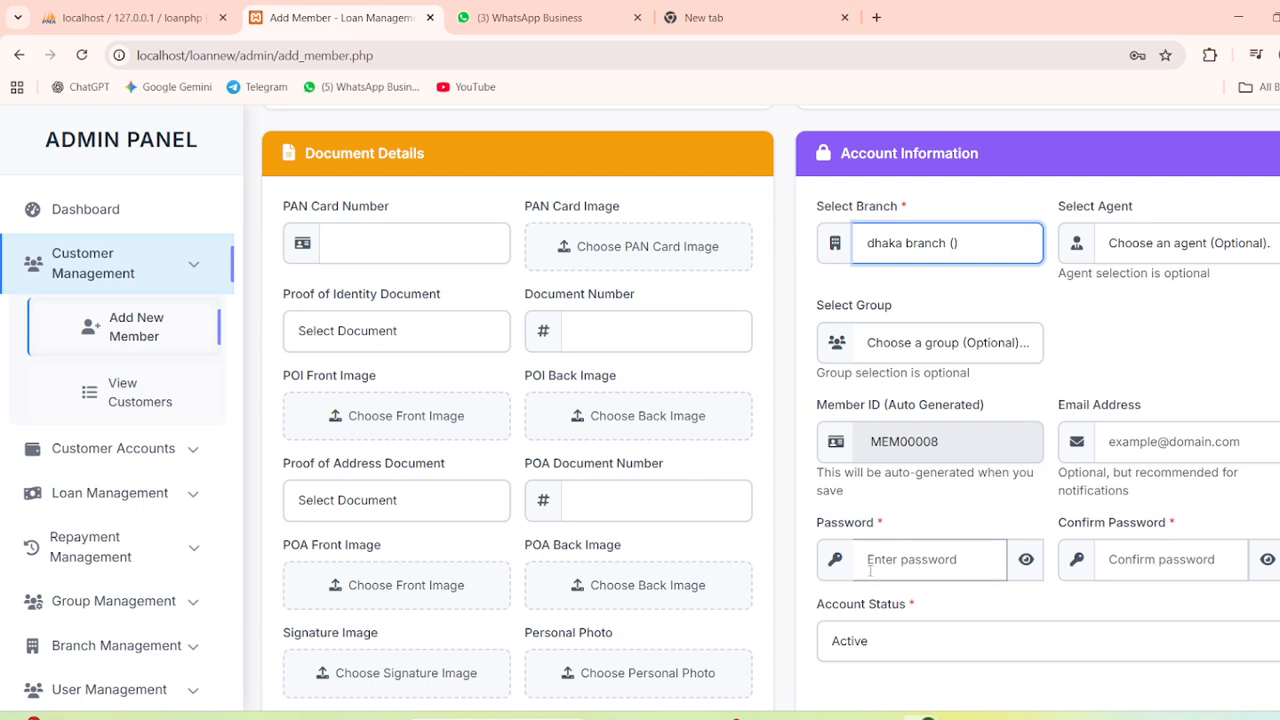
click(1128, 558)
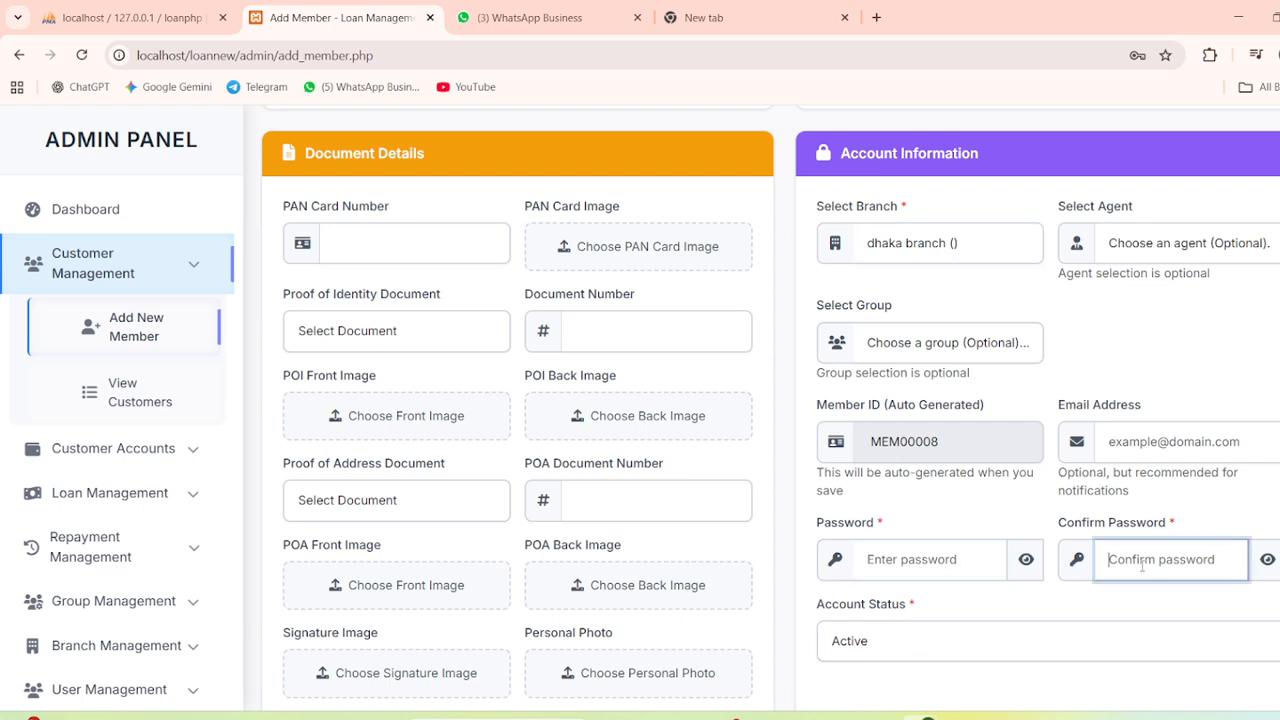
scroll(1126, 548, down, 1)
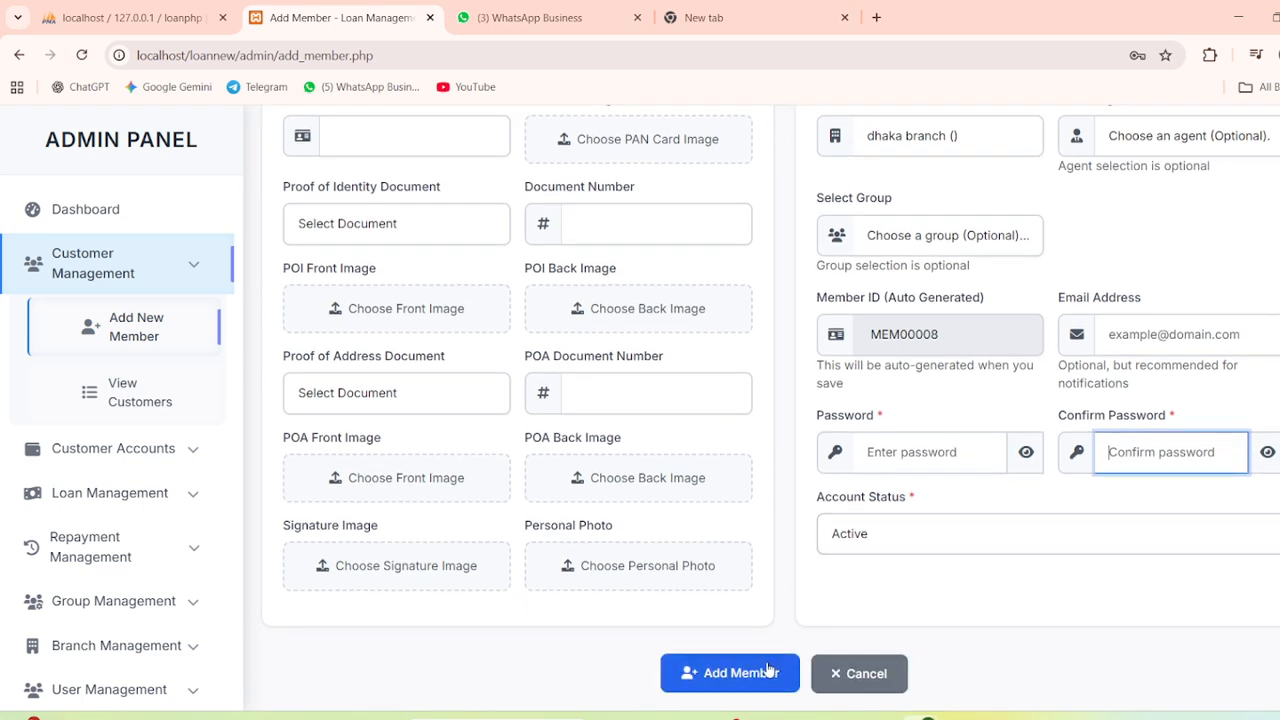
scroll(490, 397, up, 3)
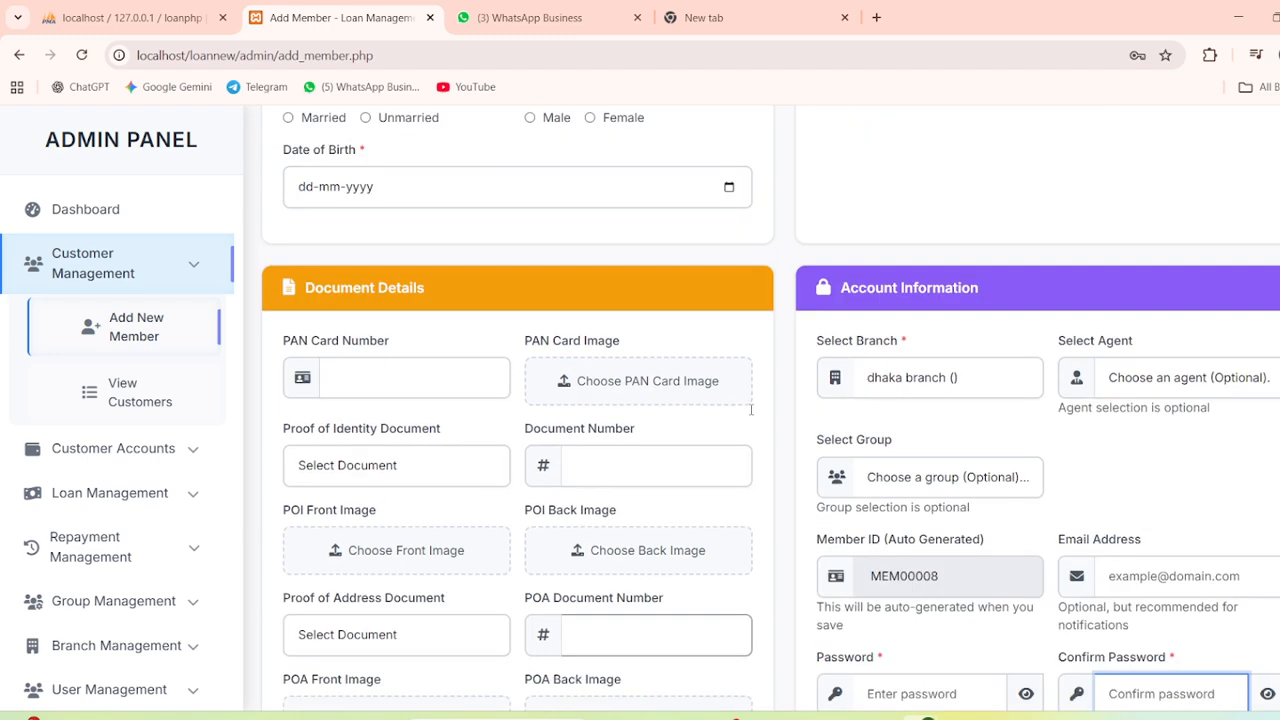
scroll(751, 415, up, 2)
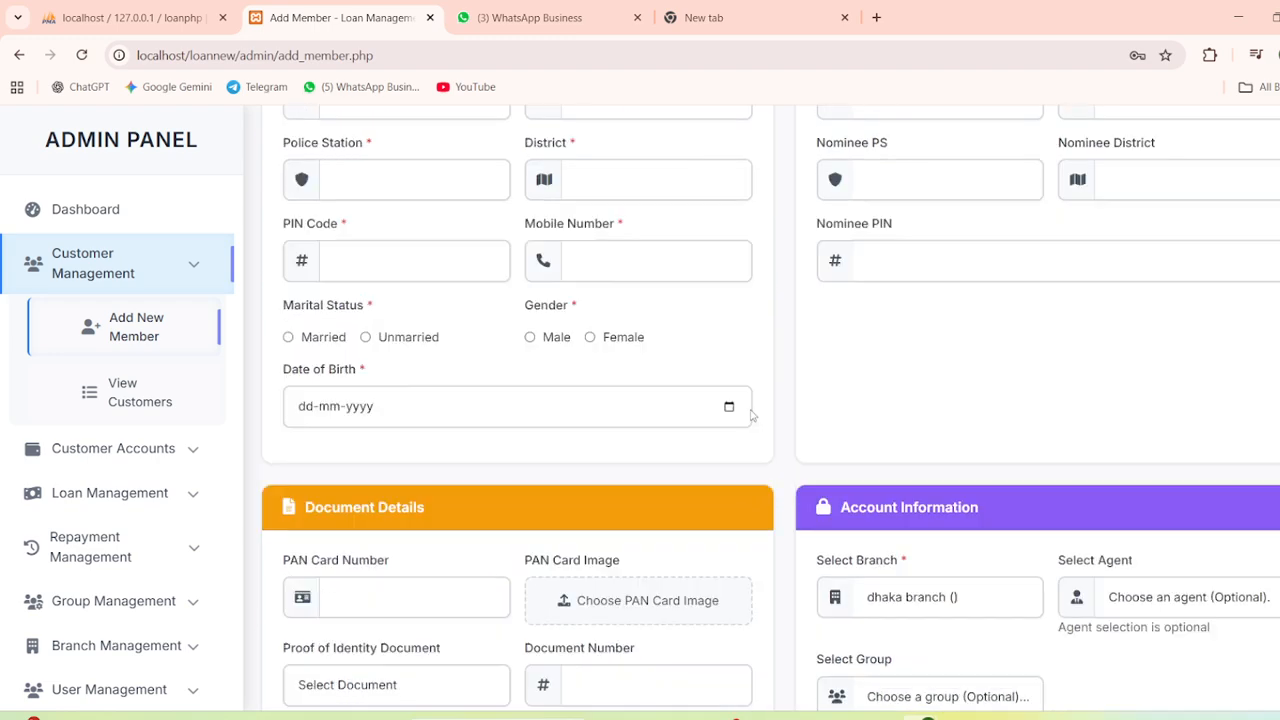
In View Customers, keep the branch filter on All Branches and open the top member's profile
click(157, 400)
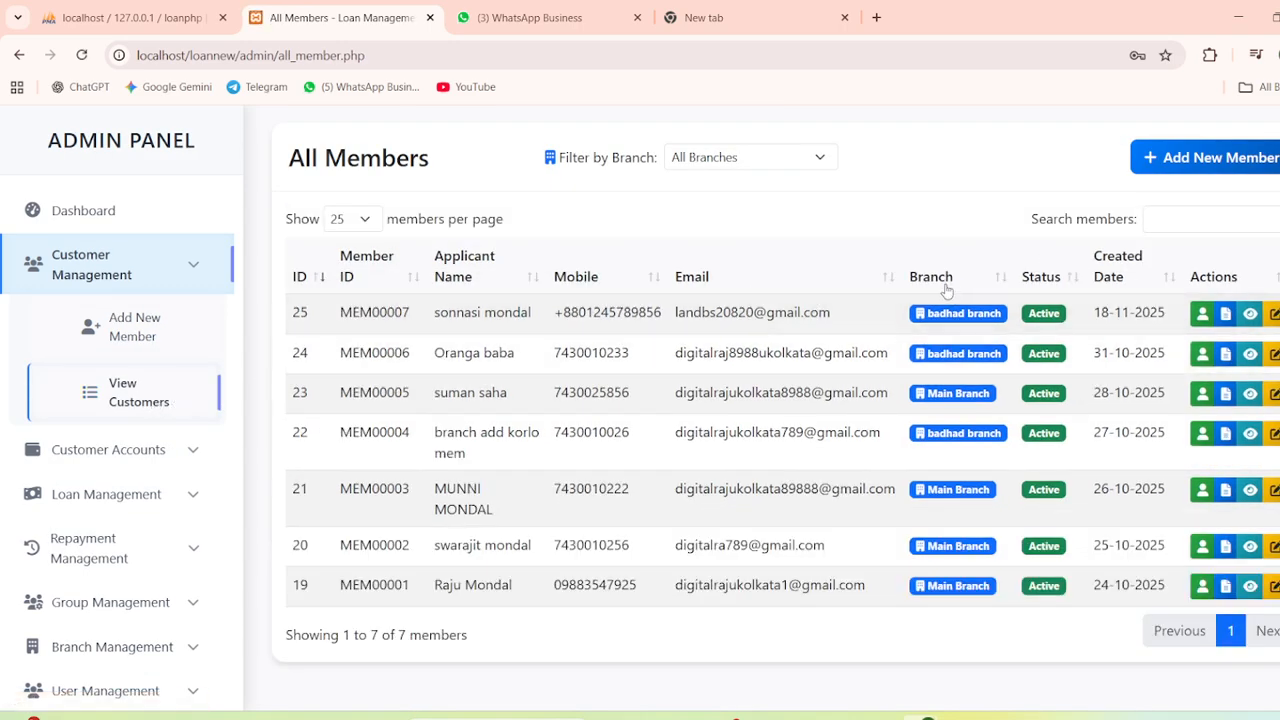
click(680, 160)
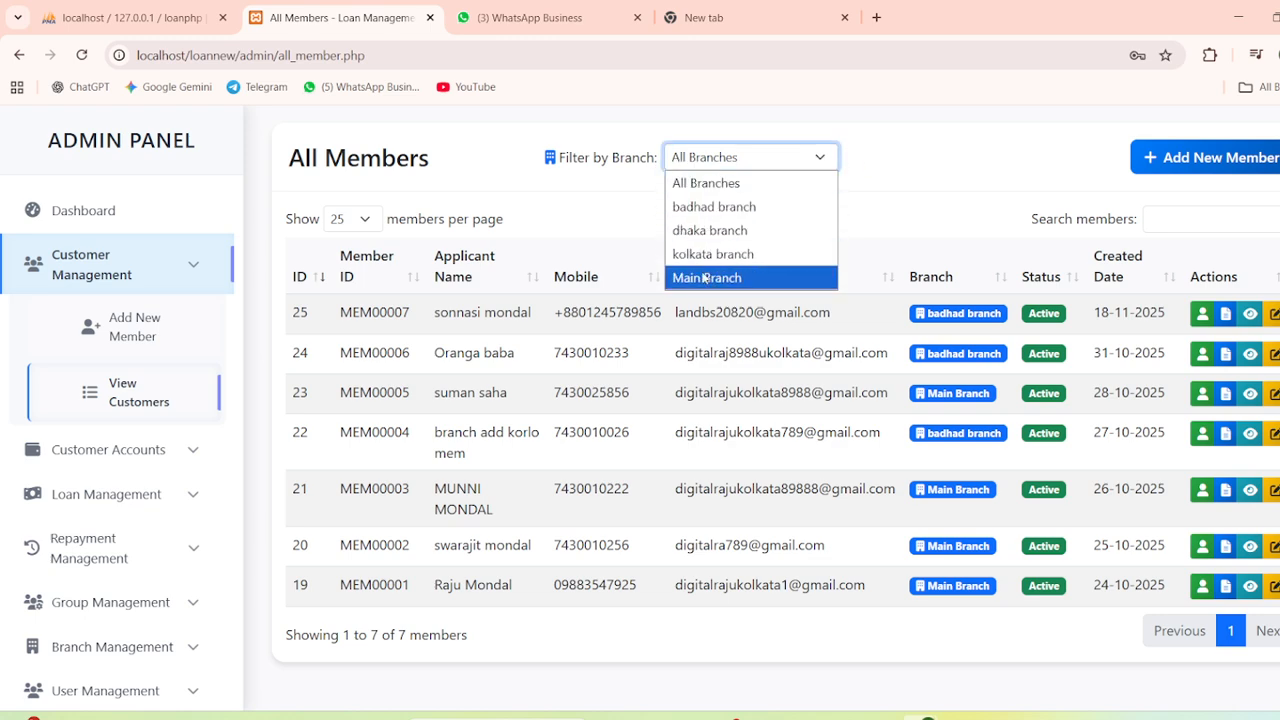
click(925, 167)
click(925, 167)
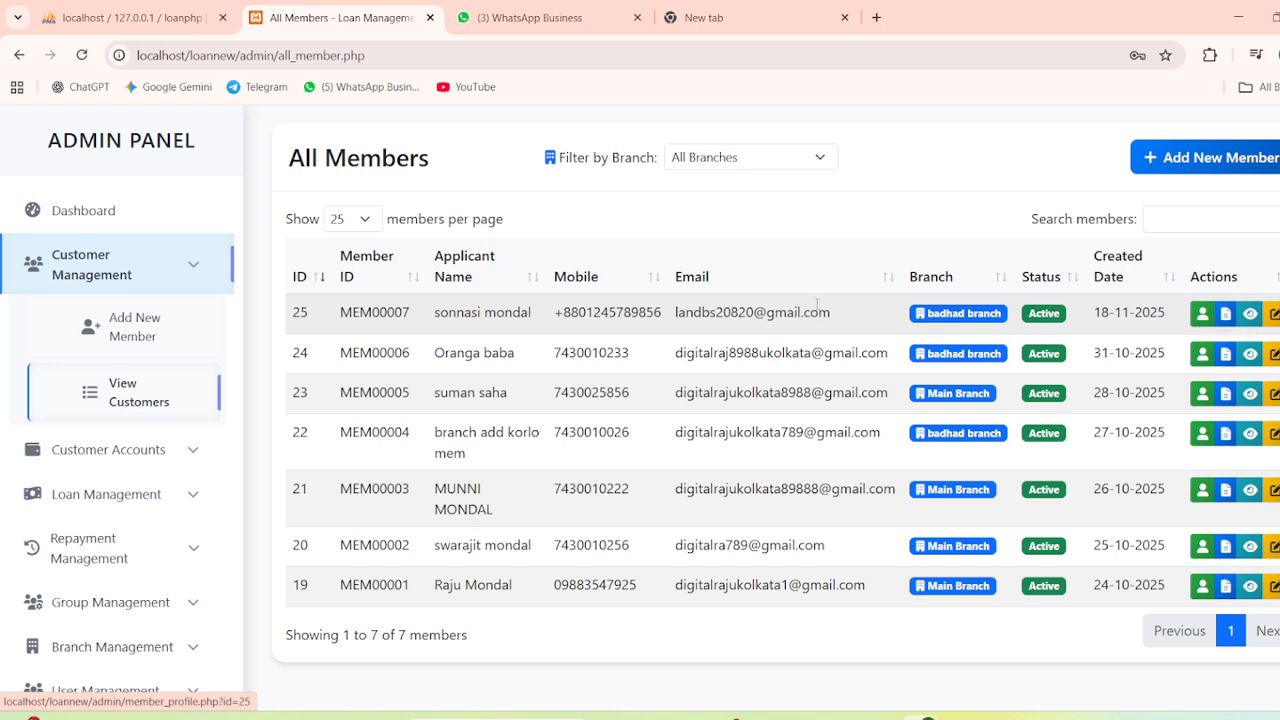
click(1203, 318)
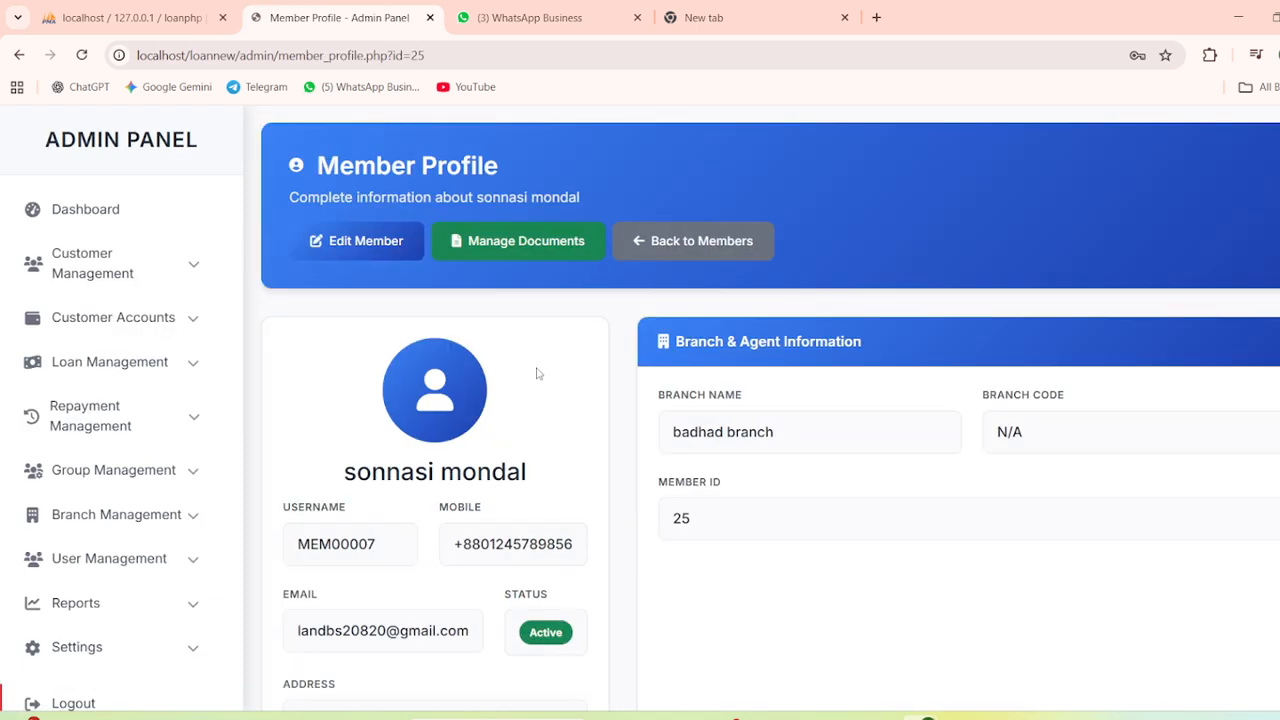
Review the member profile and its Add More Documents page, then go back to All Members
scroll(529, 374, down, 1)
scroll(461, 443, down, 5)
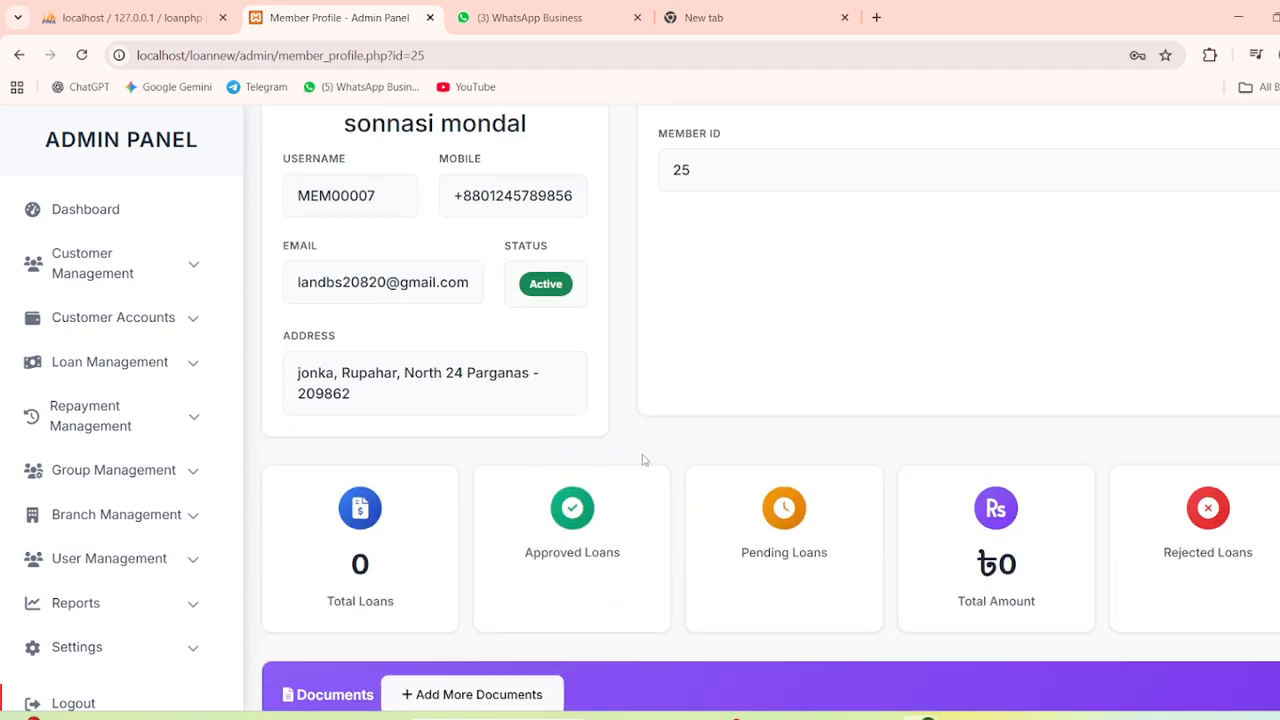
scroll(374, 422, down, 3)
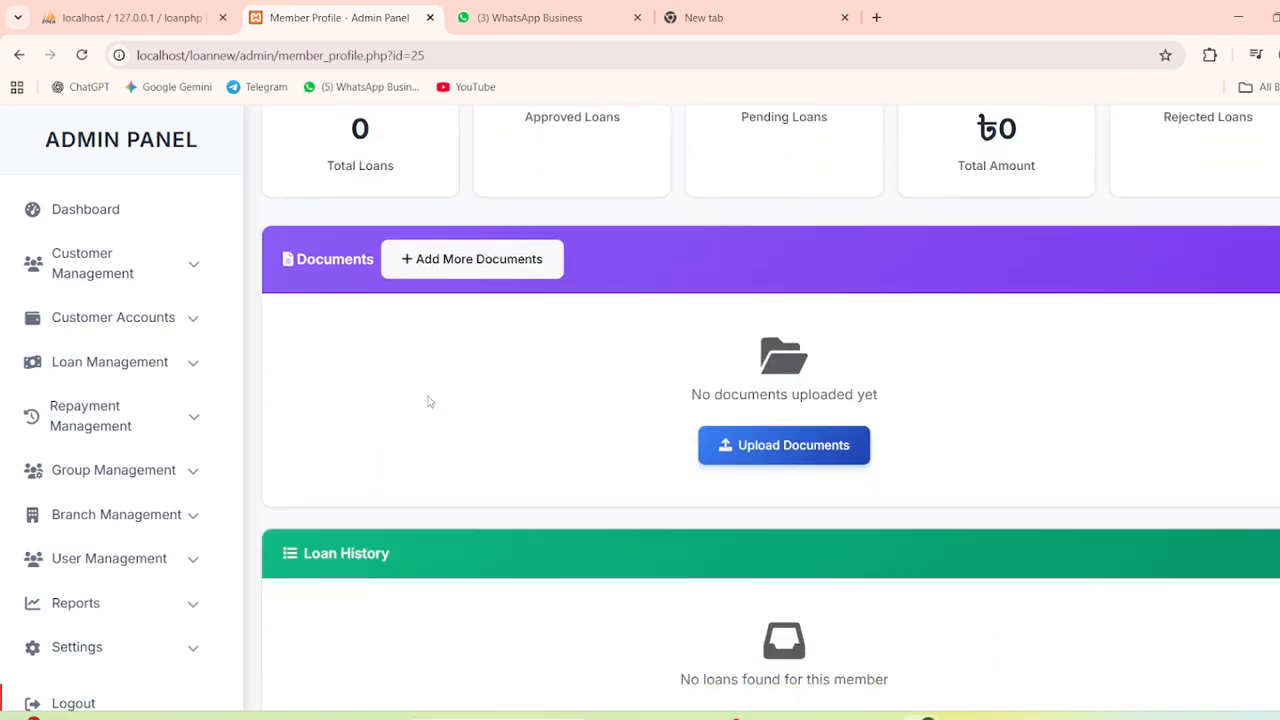
scroll(466, 337, down, 2)
scroll(464, 337, up, 2)
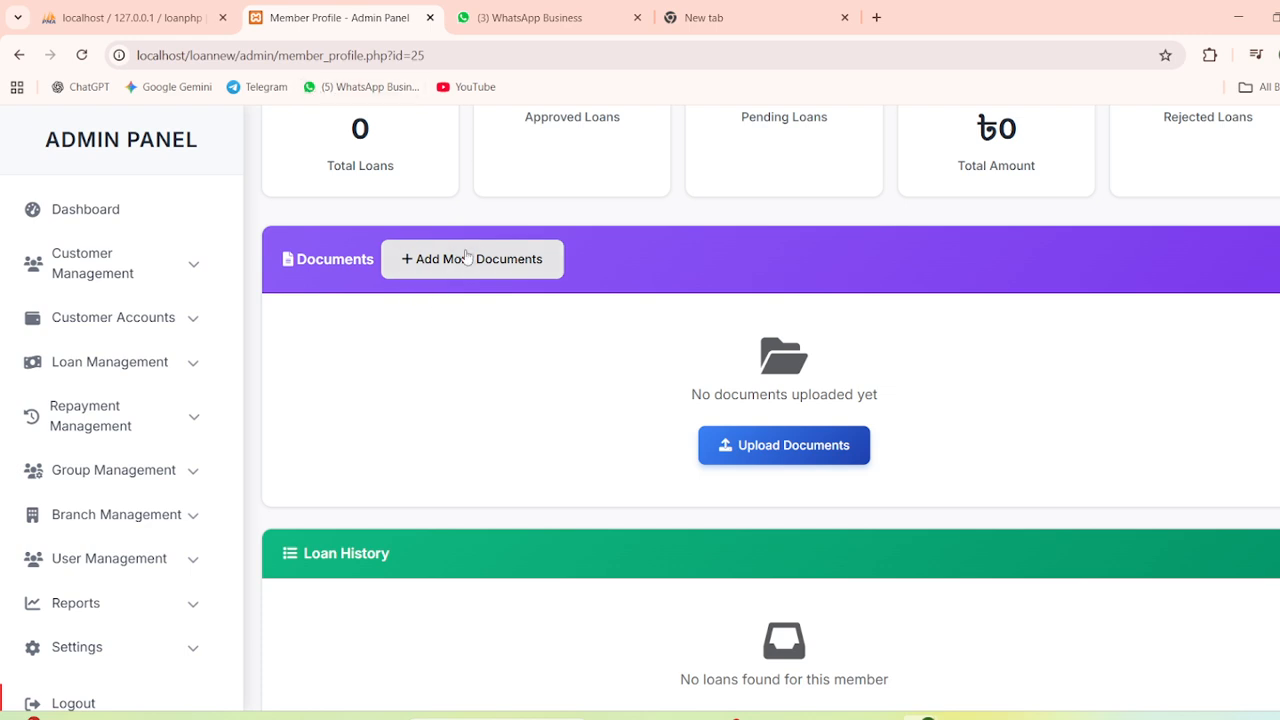
click(466, 258)
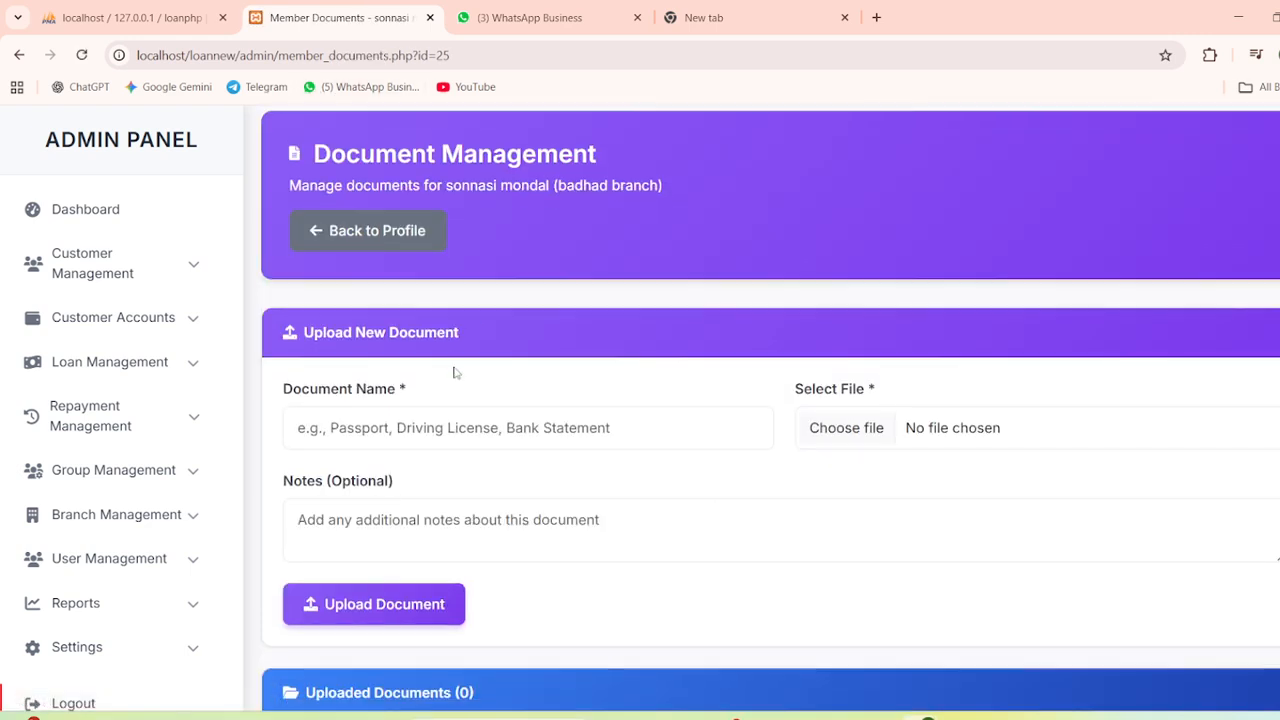
scroll(453, 372, down, 1)
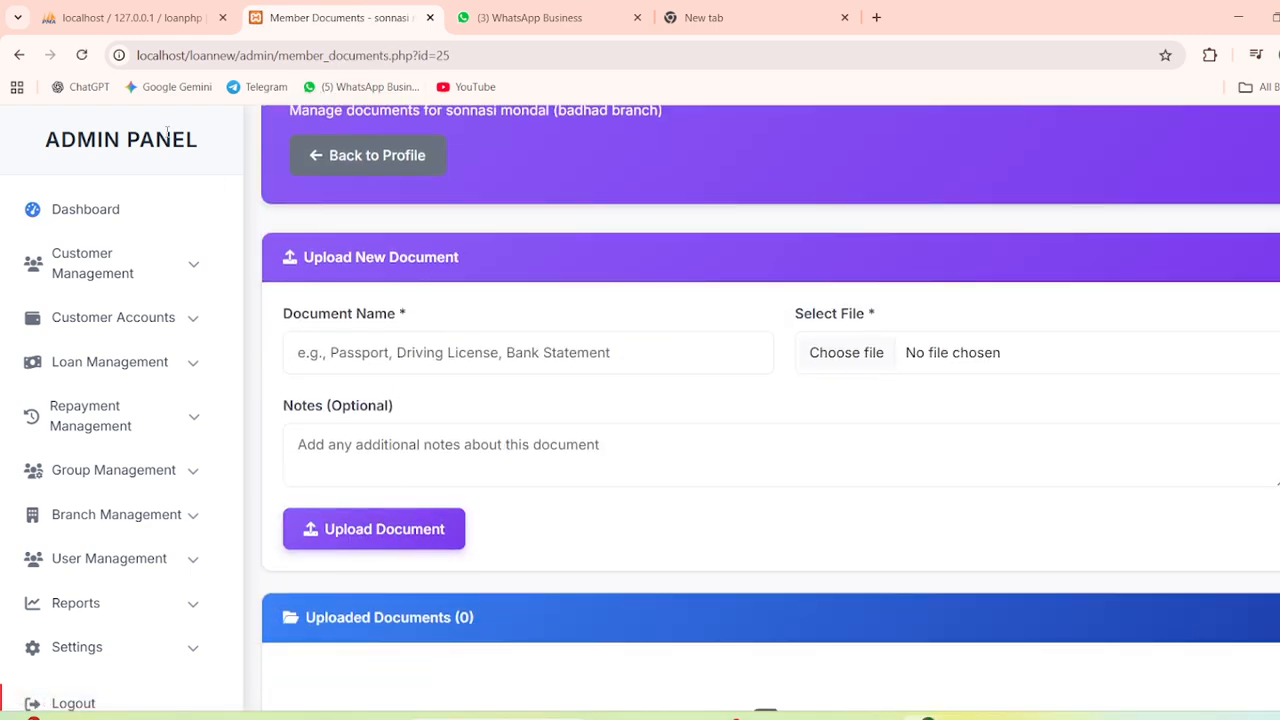
click(19, 55)
click(19, 55)
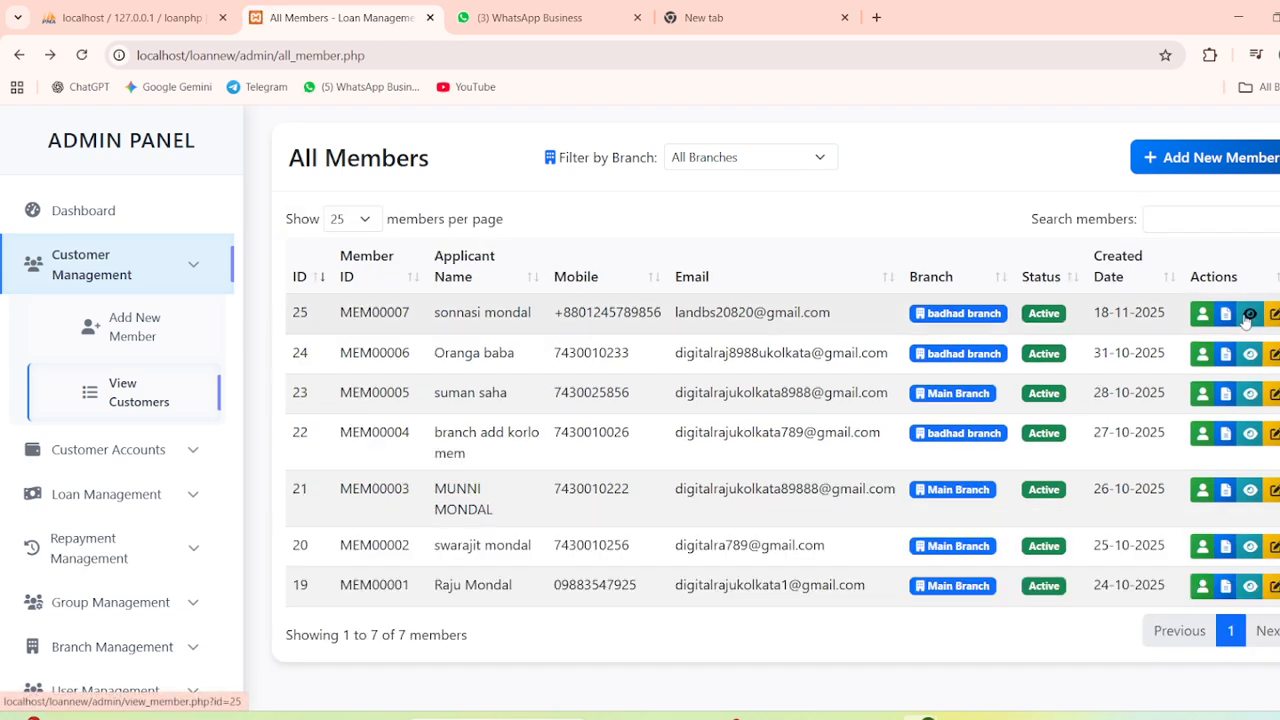
Navigate through Customer Accounts to the Add Savings Account form
click(121, 331)
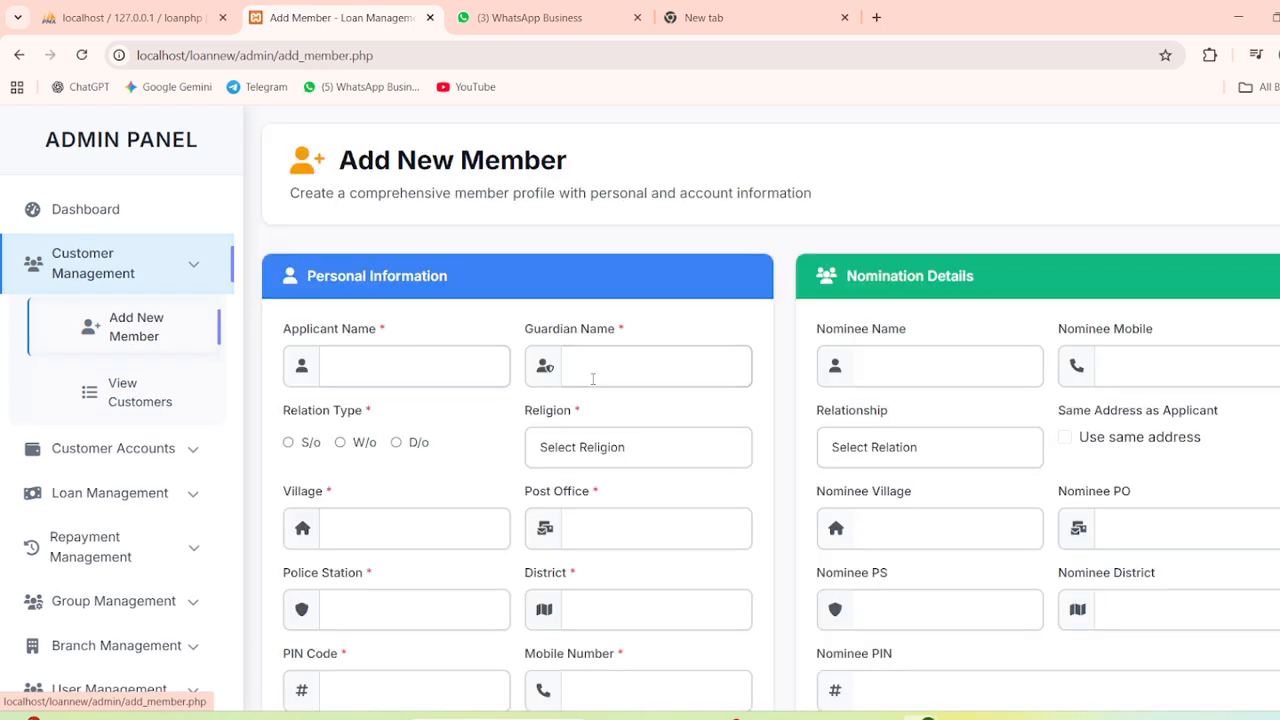
click(128, 284)
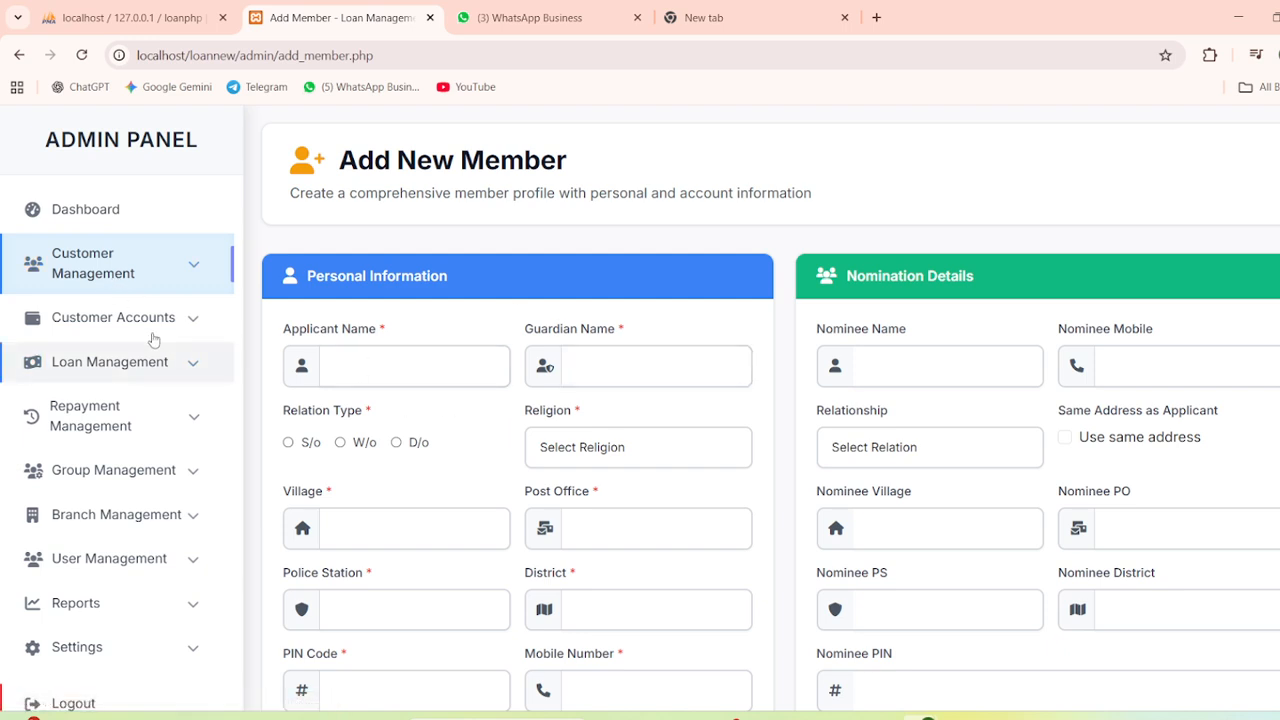
click(137, 328)
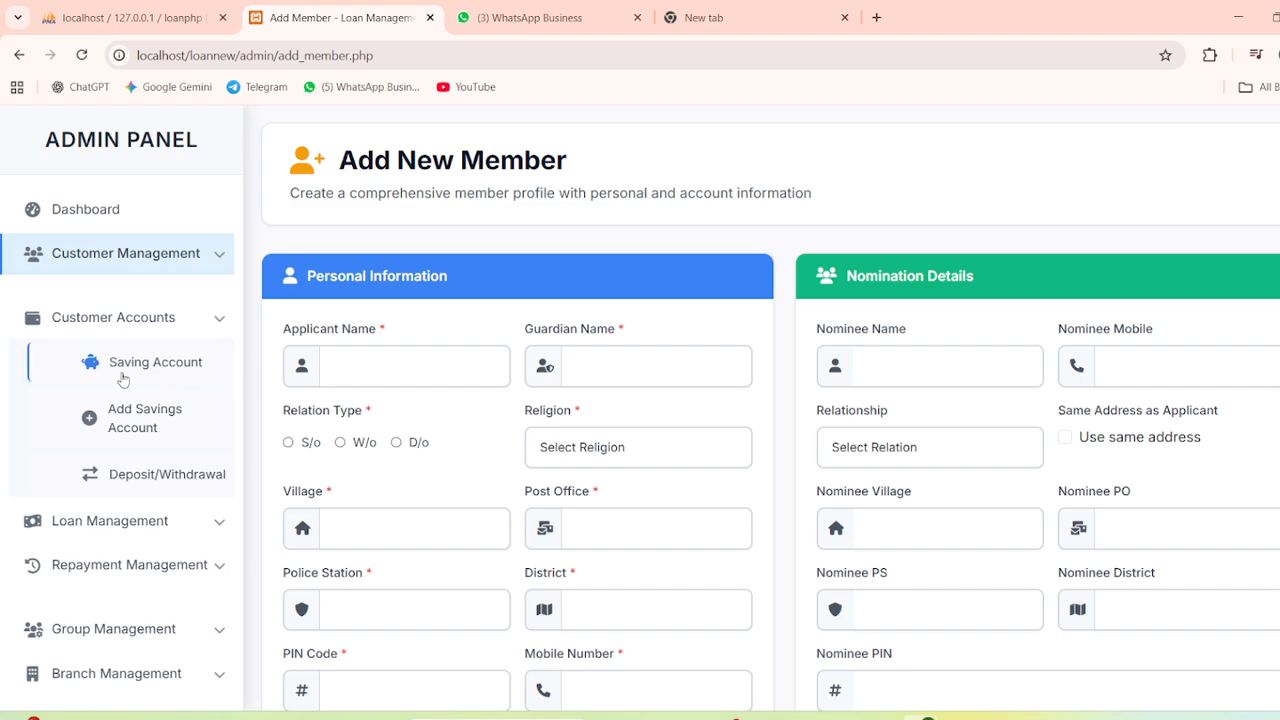
click(443, 371)
scroll(435, 375, down, 1)
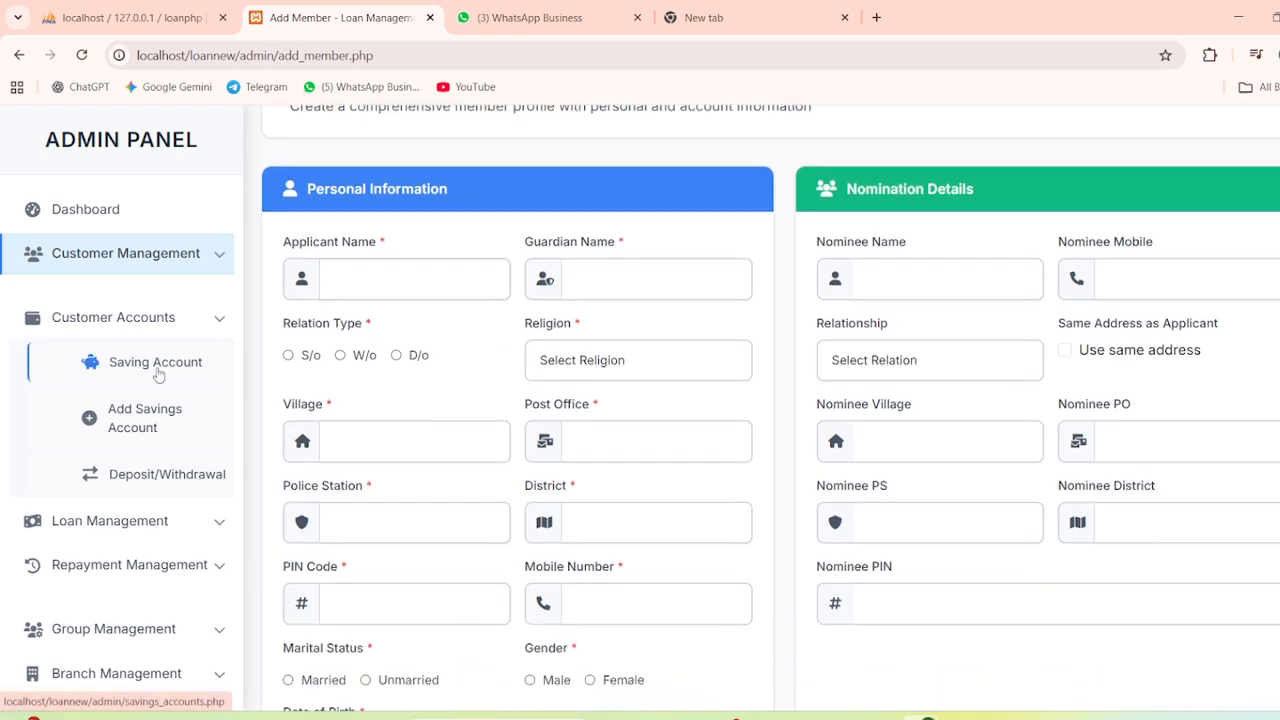
click(157, 374)
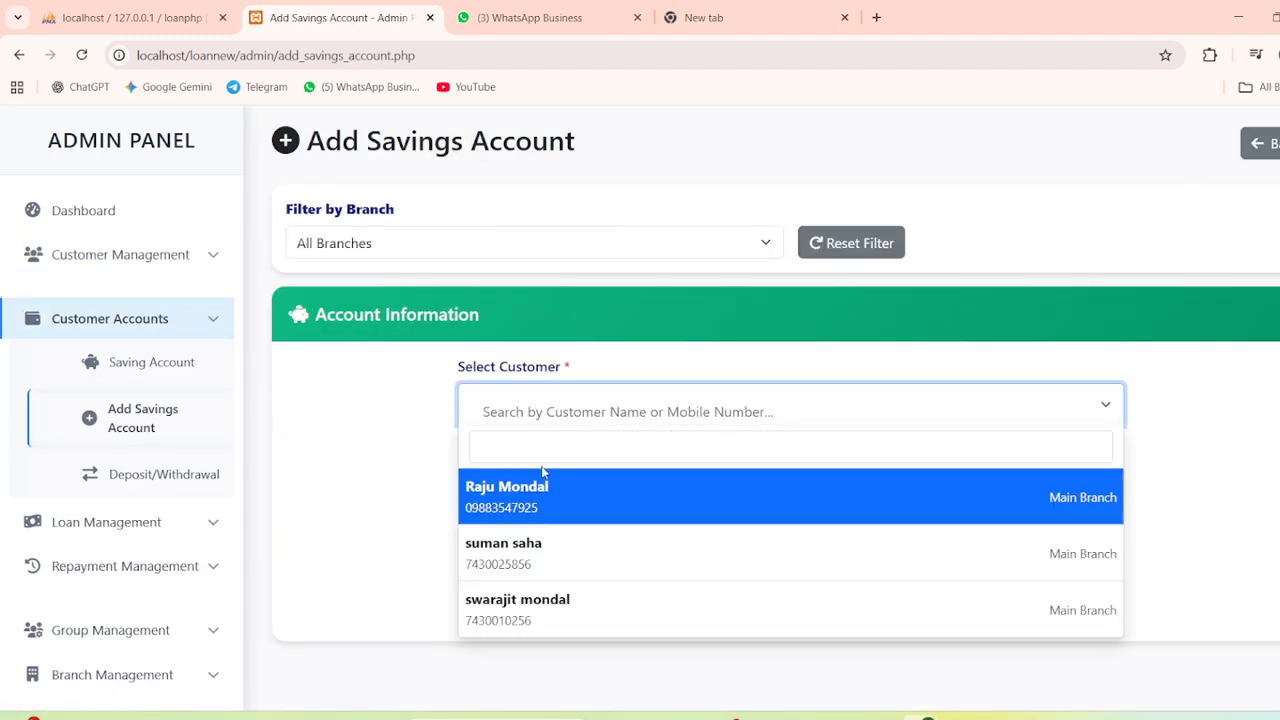
Choose the customer, keep Opening Balance at 0, and open account SAVING0005
click(584, 522)
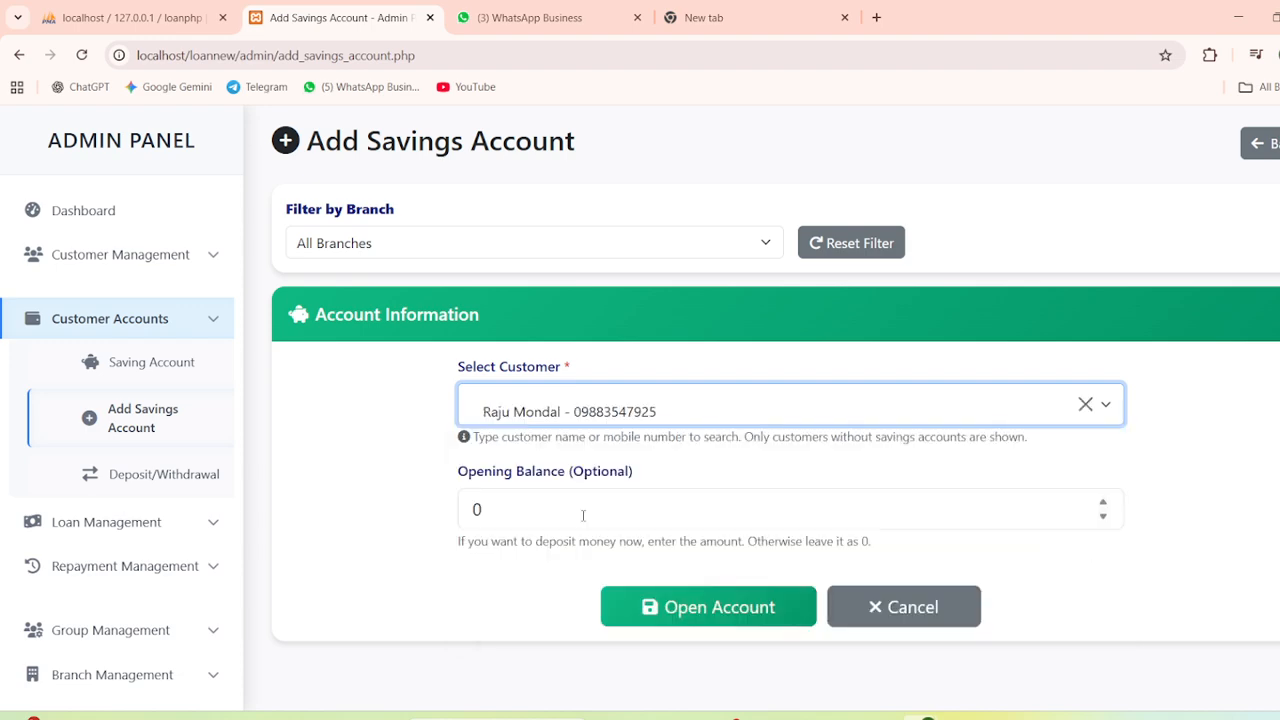
click(516, 511)
double_click(516, 511)
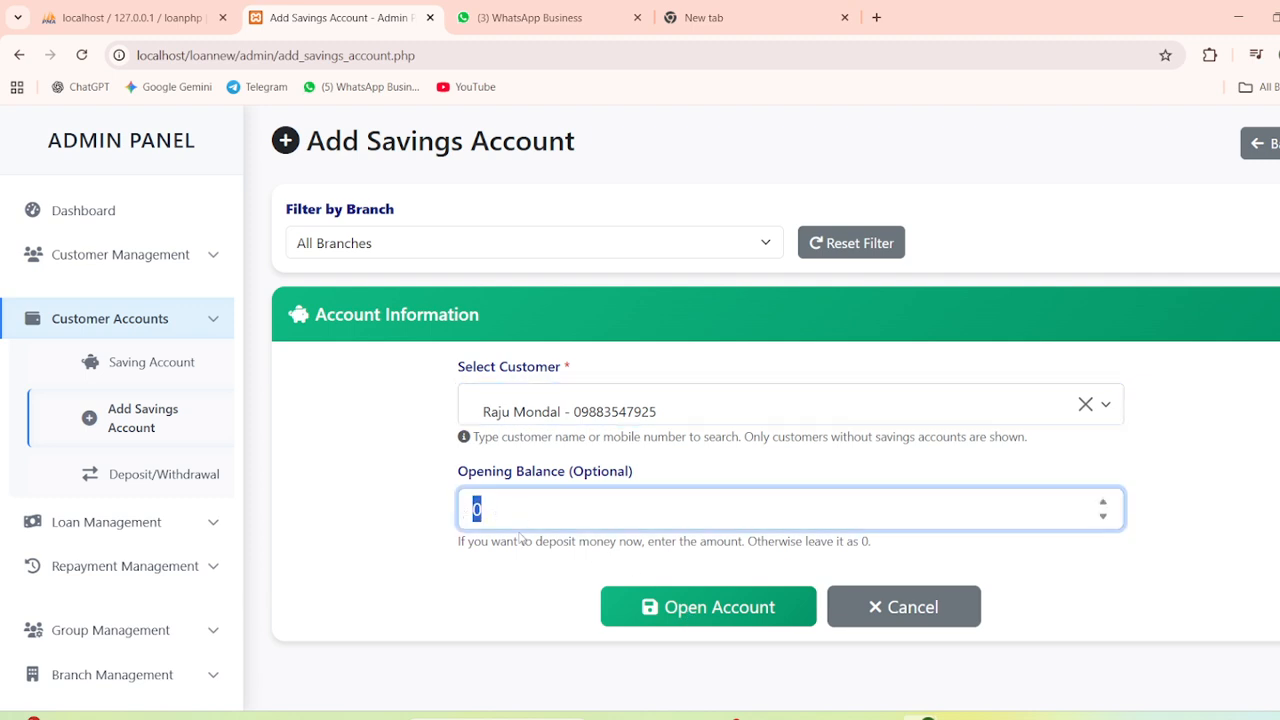
click(684, 610)
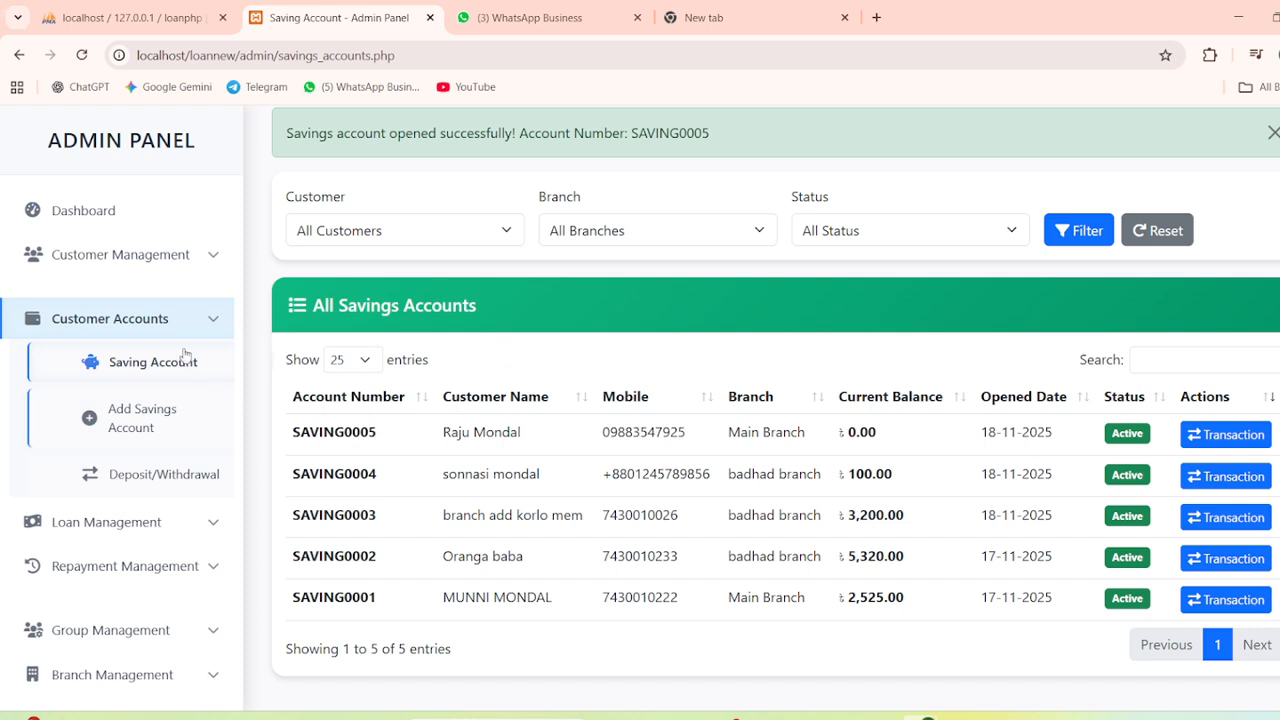
Start a transaction on SAVING0005 from the savings accounts list
click(150, 474)
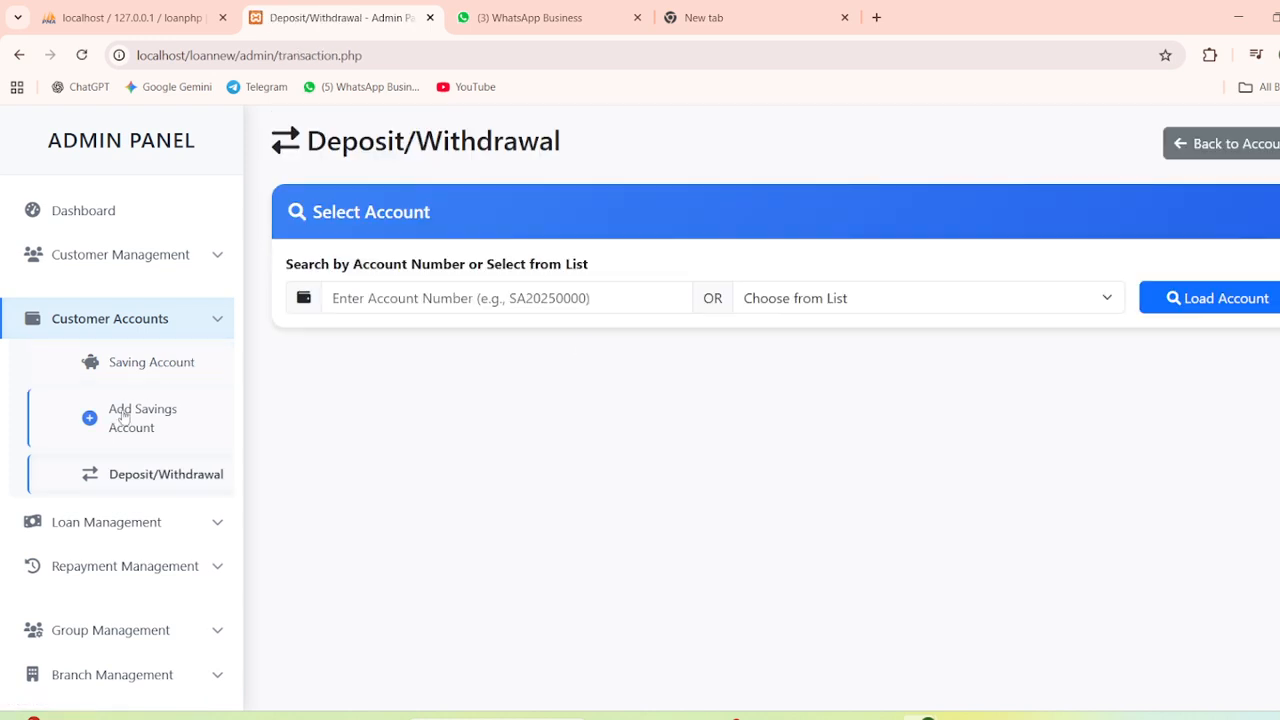
click(132, 425)
click(130, 484)
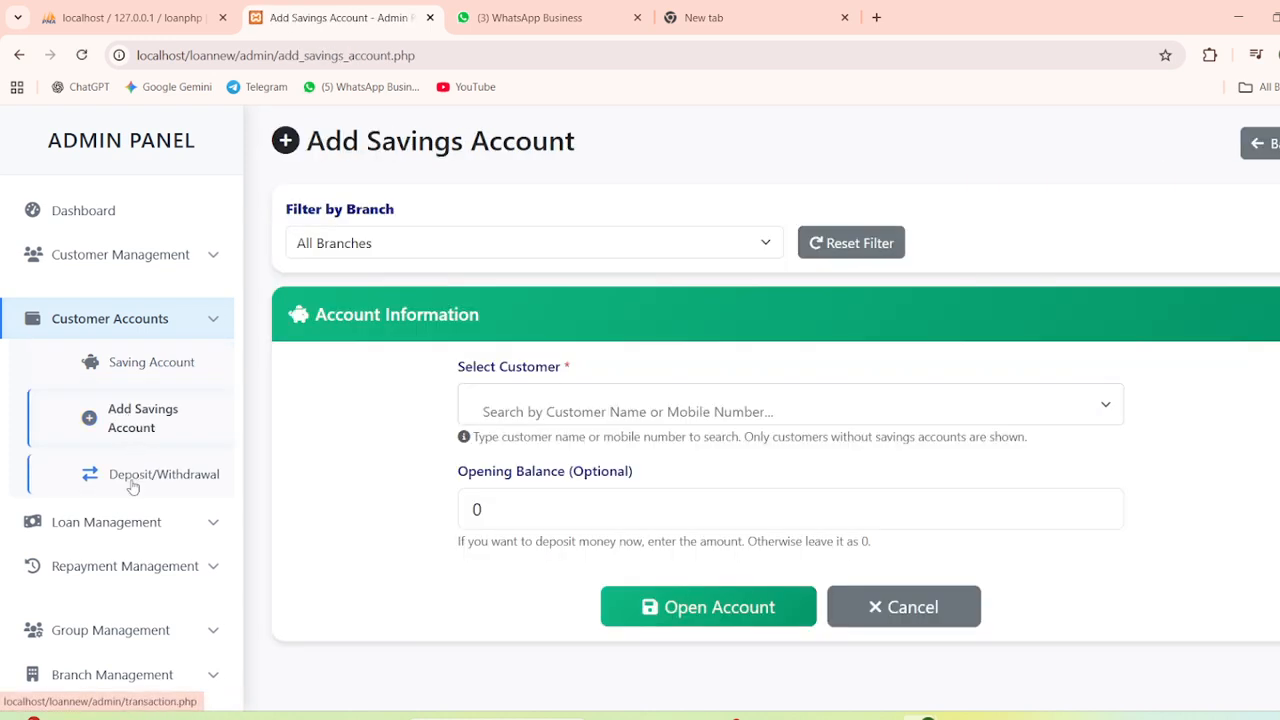
click(420, 297)
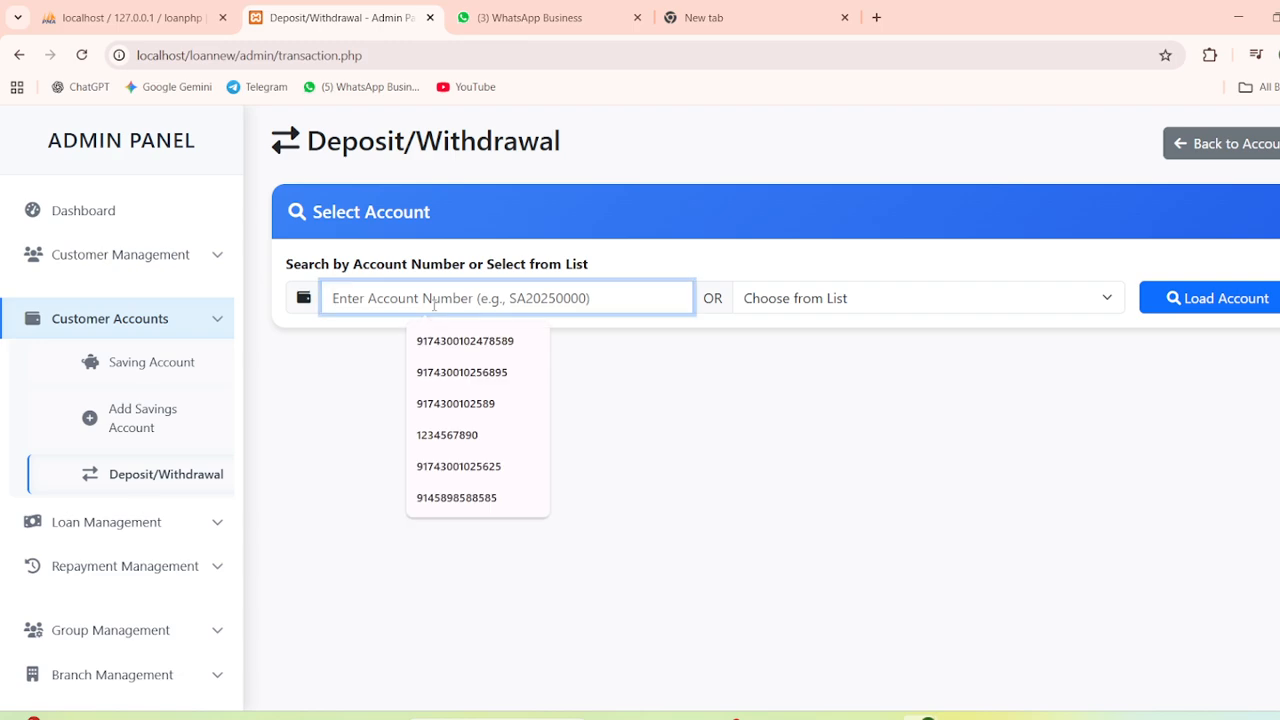
click(166, 368)
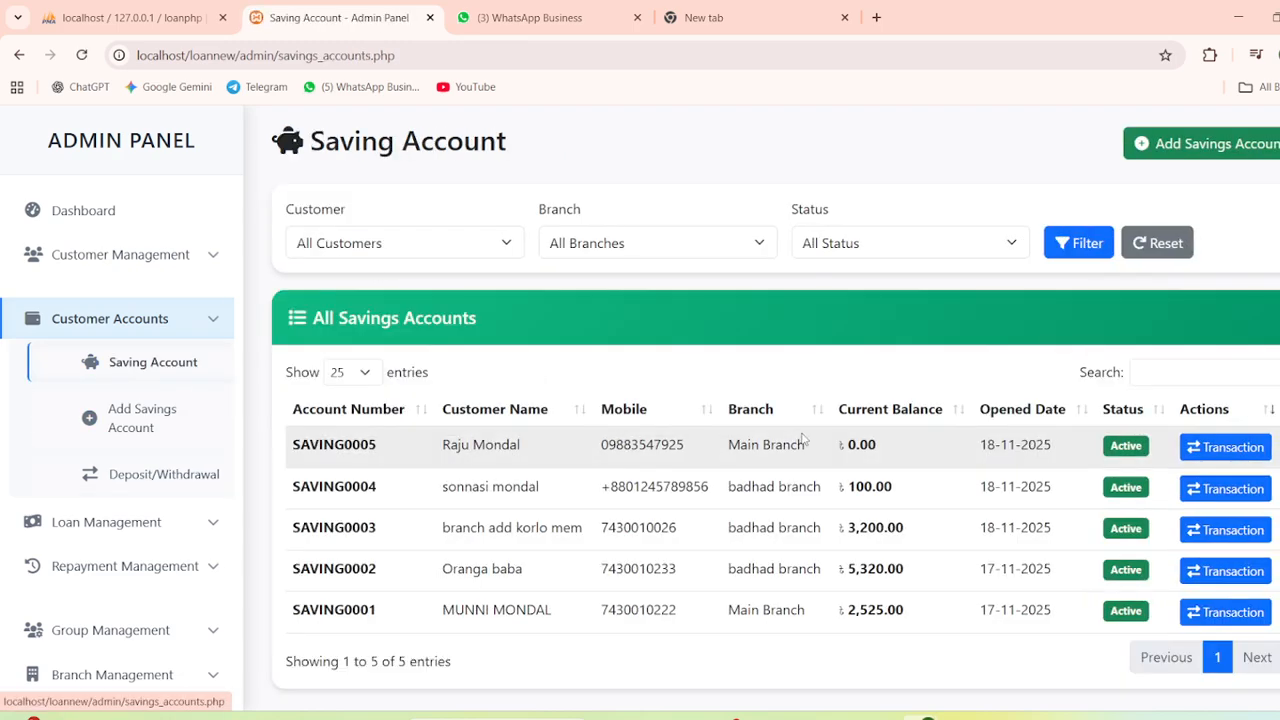
click(1222, 447)
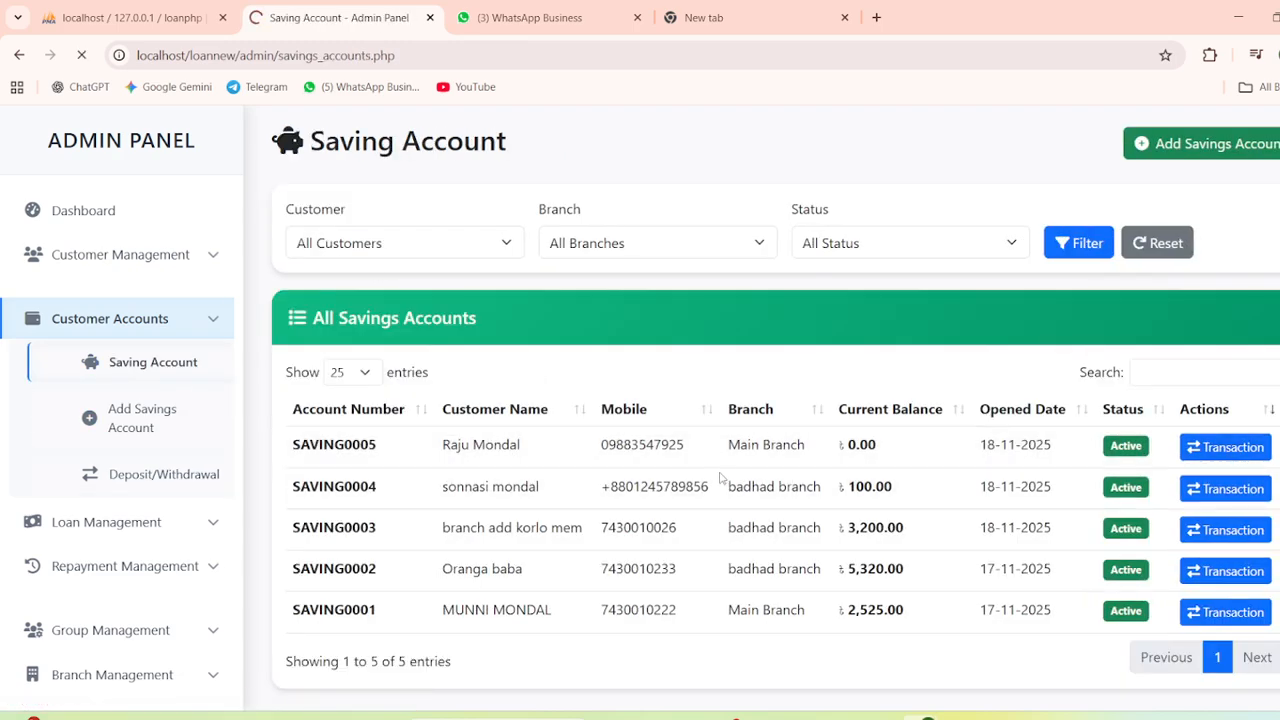
Make a Deposit of 1500 to SAVING0005 and check the updated balance
scroll(620, 466, down, 2)
scroll(560, 450, down, 1)
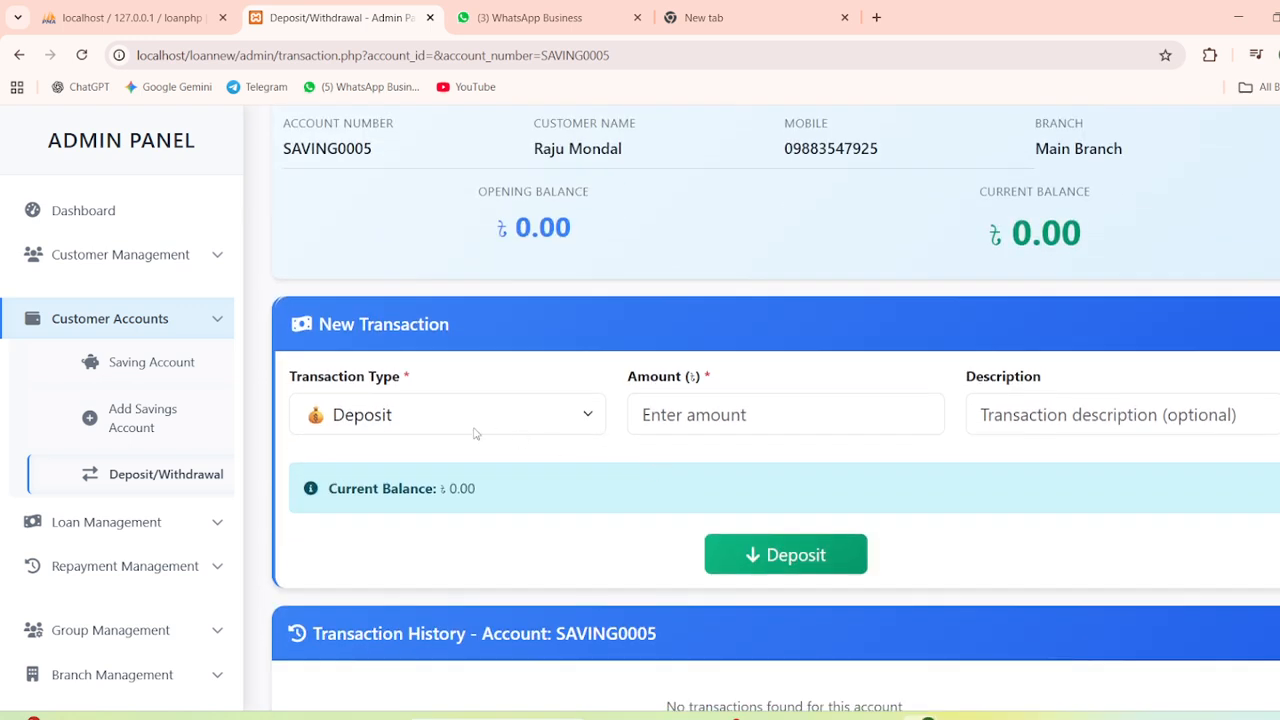
click(424, 423)
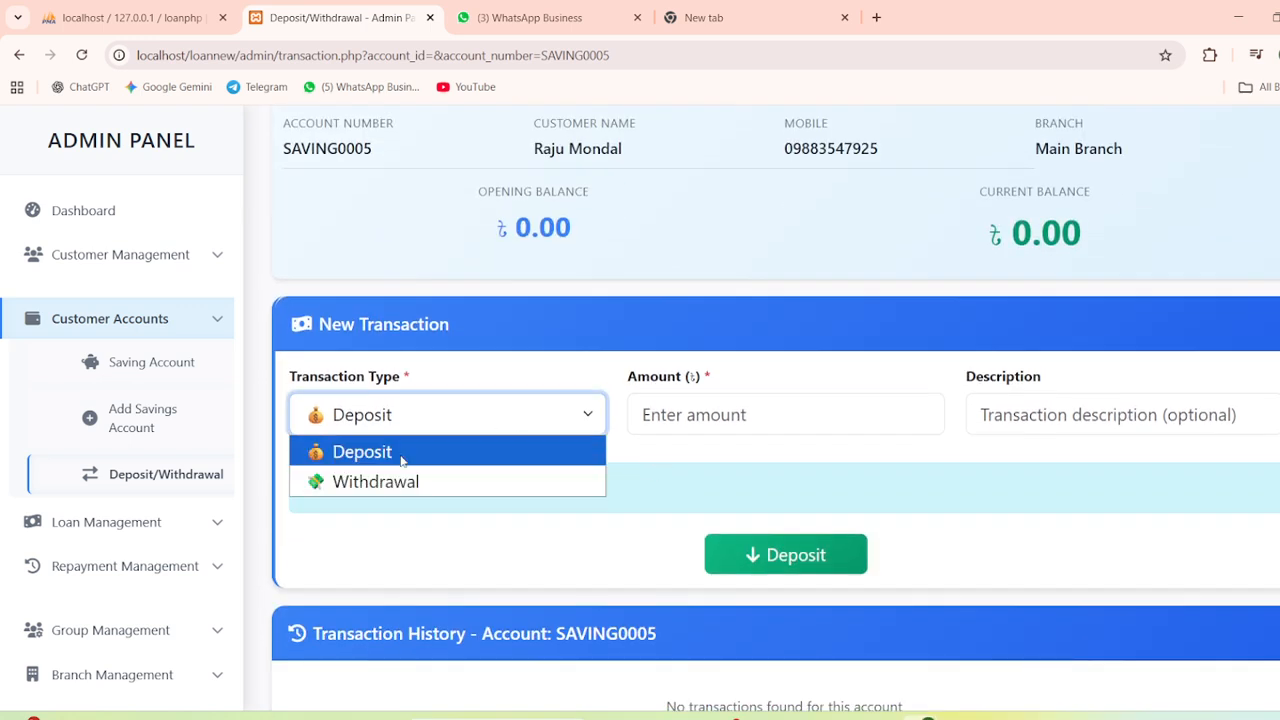
click(402, 460)
scroll(466, 446, up, 1)
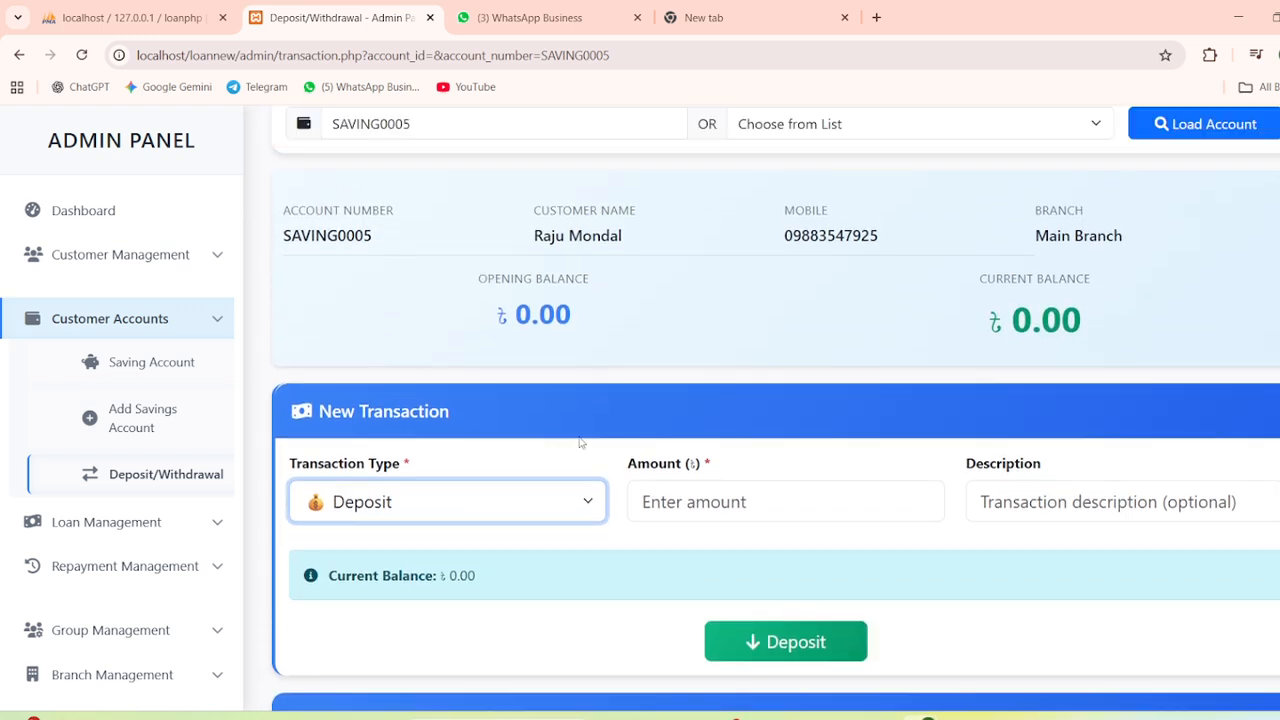
click(700, 502)
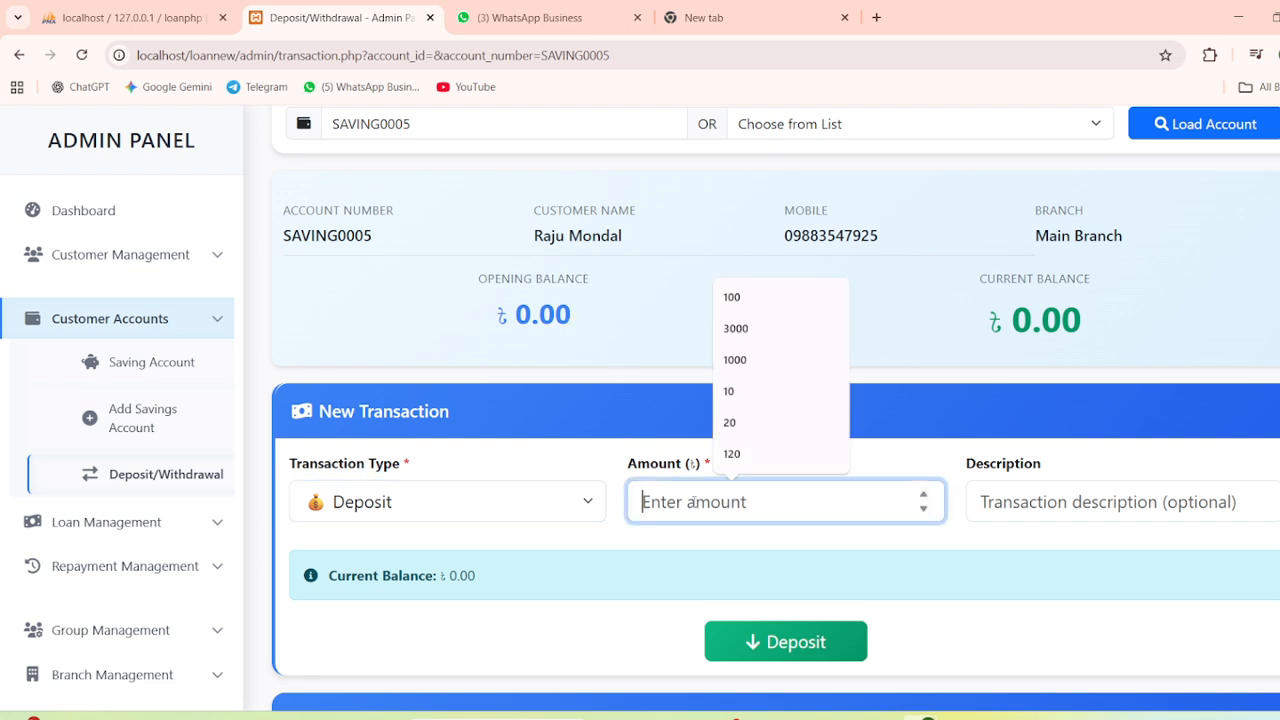
text(1500)
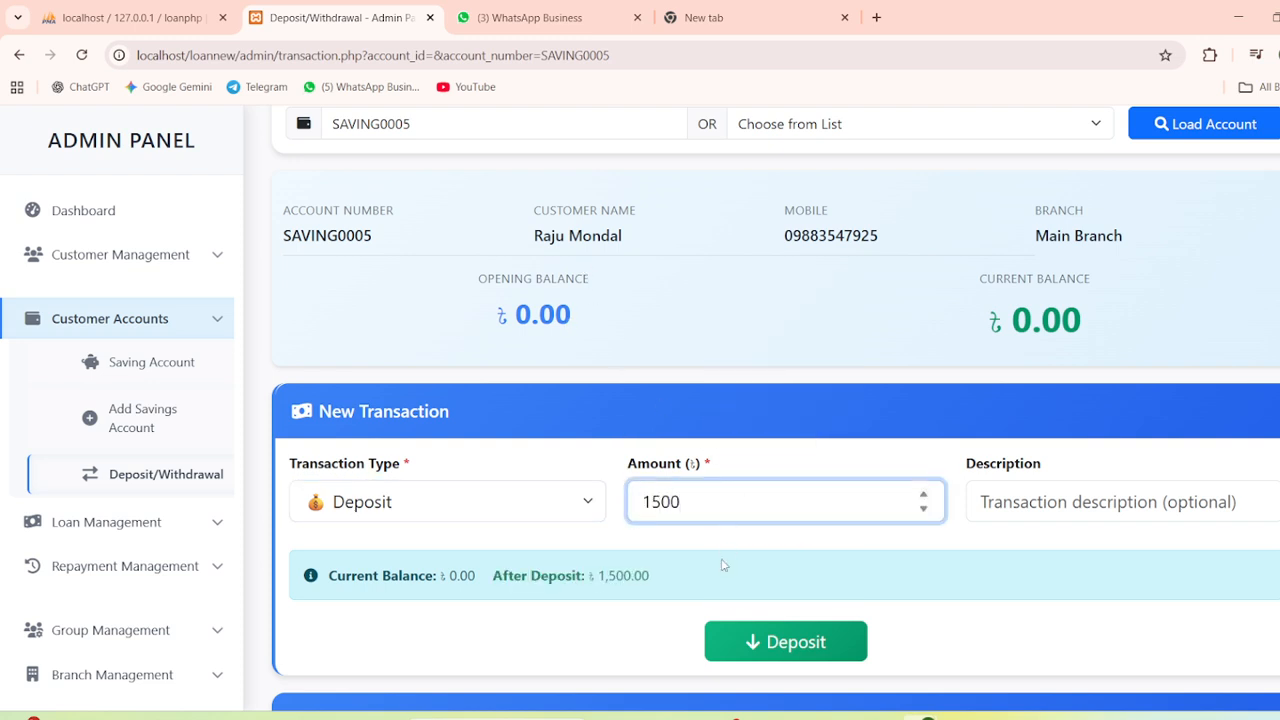
click(723, 566)
scroll(697, 600, down, 1)
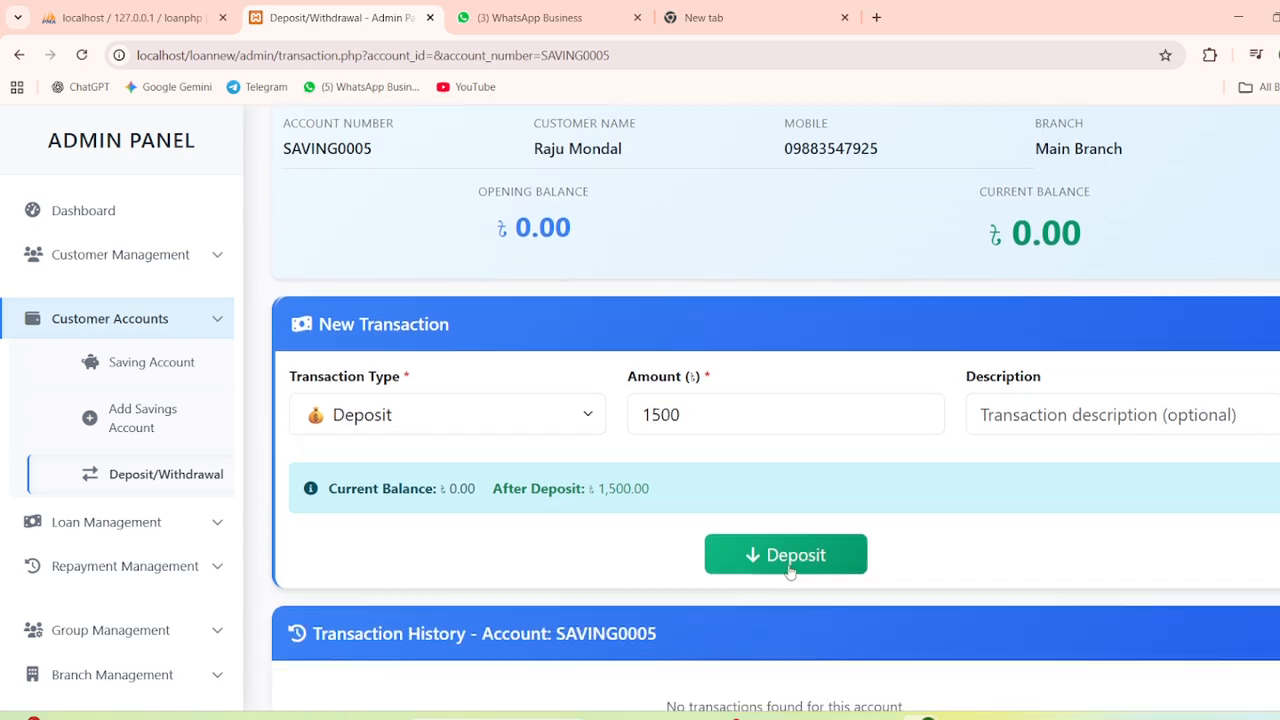
click(790, 566)
scroll(789, 566, down, 5)
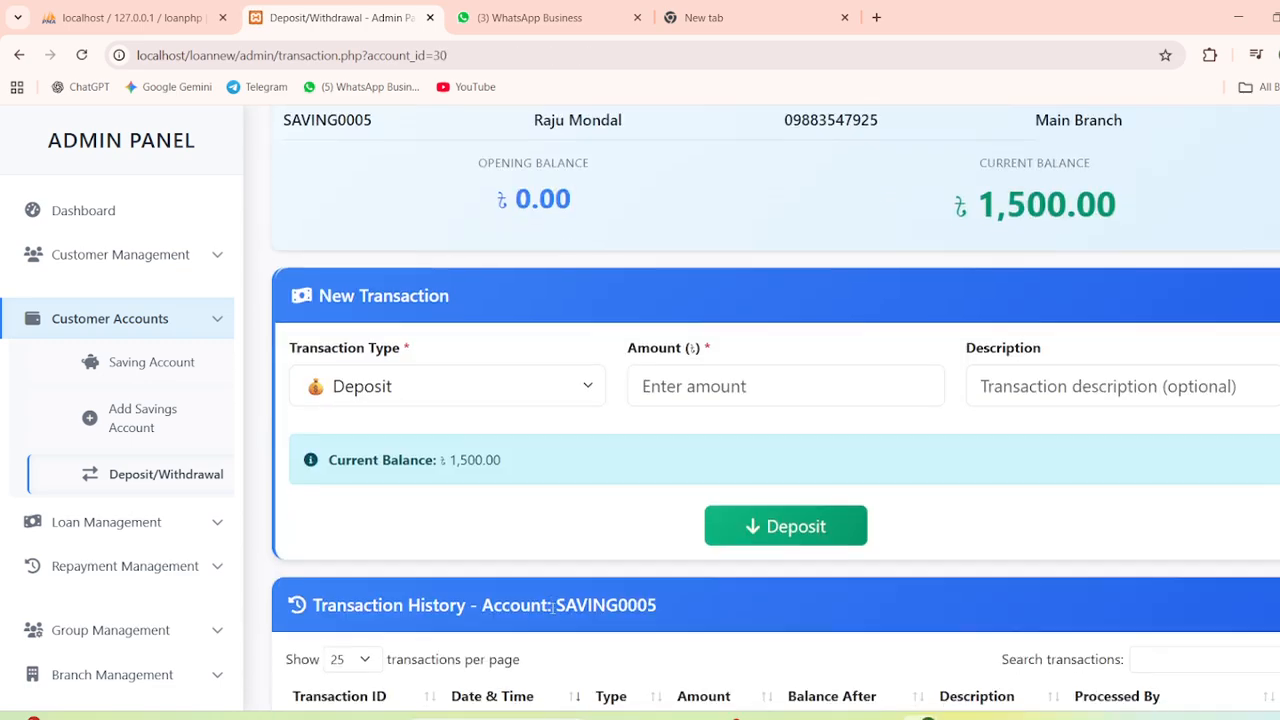
scroll(392, 524, up, 2)
scroll(370, 535, down, 1)
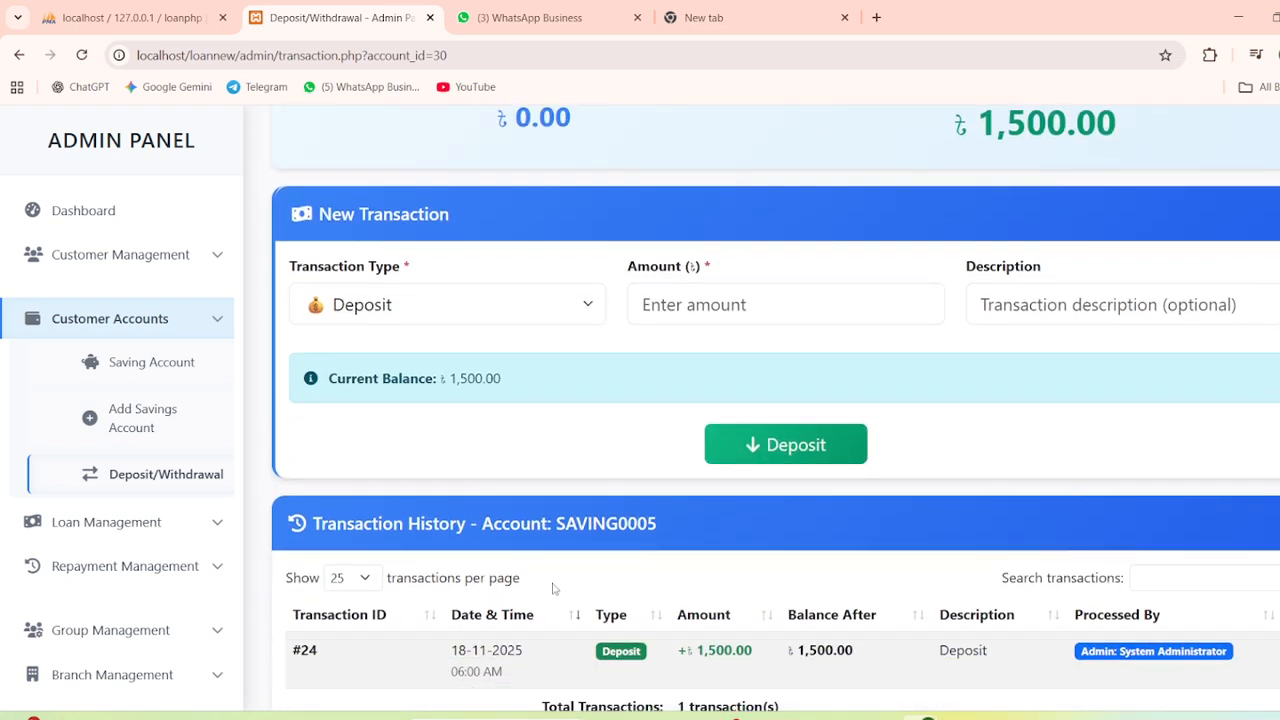
scroll(800, 598, up, 1)
scroll(1000, 625, down, 1)
Collapse Customer Accounts and expand the Loan Management submenu with loan types and fees
scroll(850, 479, up, 1)
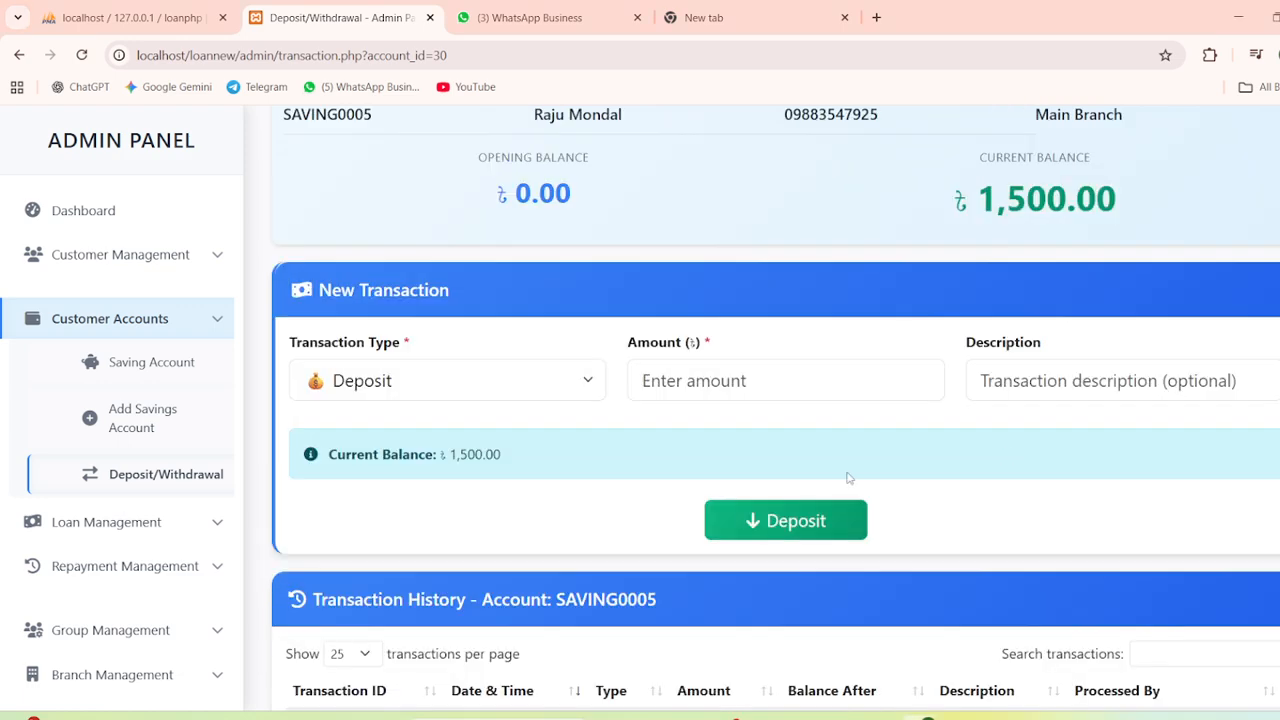
click(152, 328)
click(137, 367)
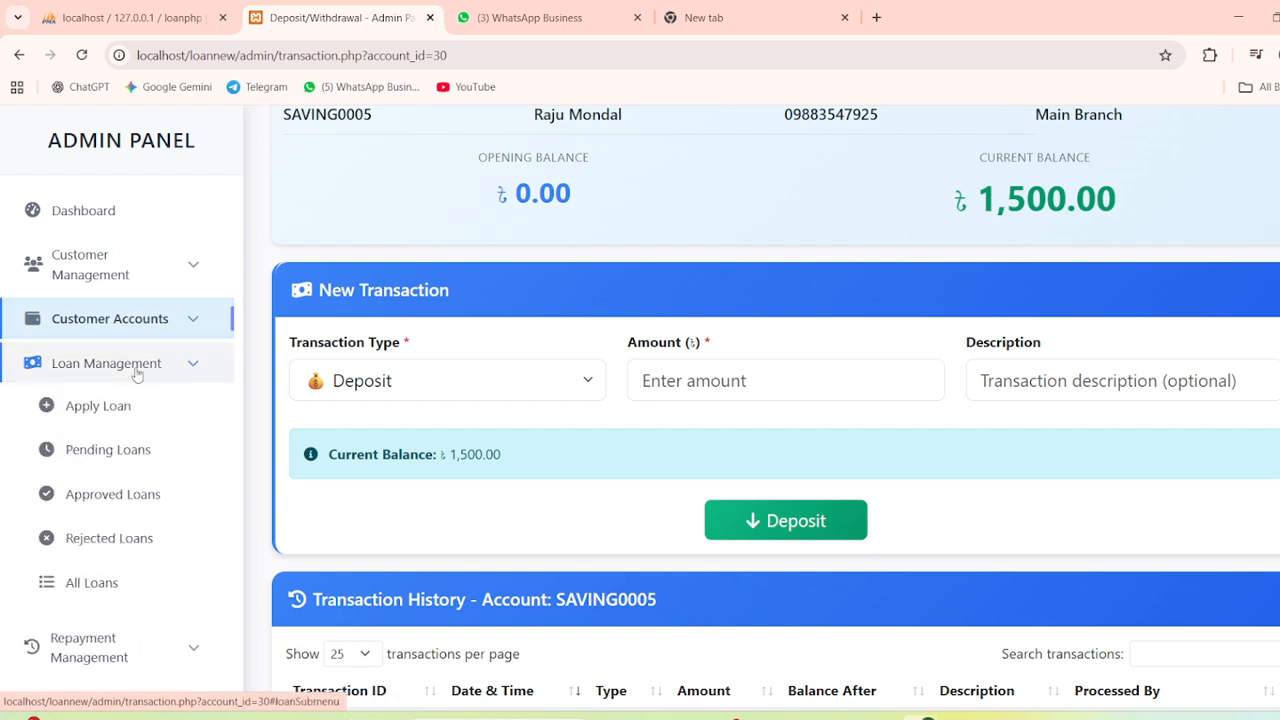
click(135, 366)
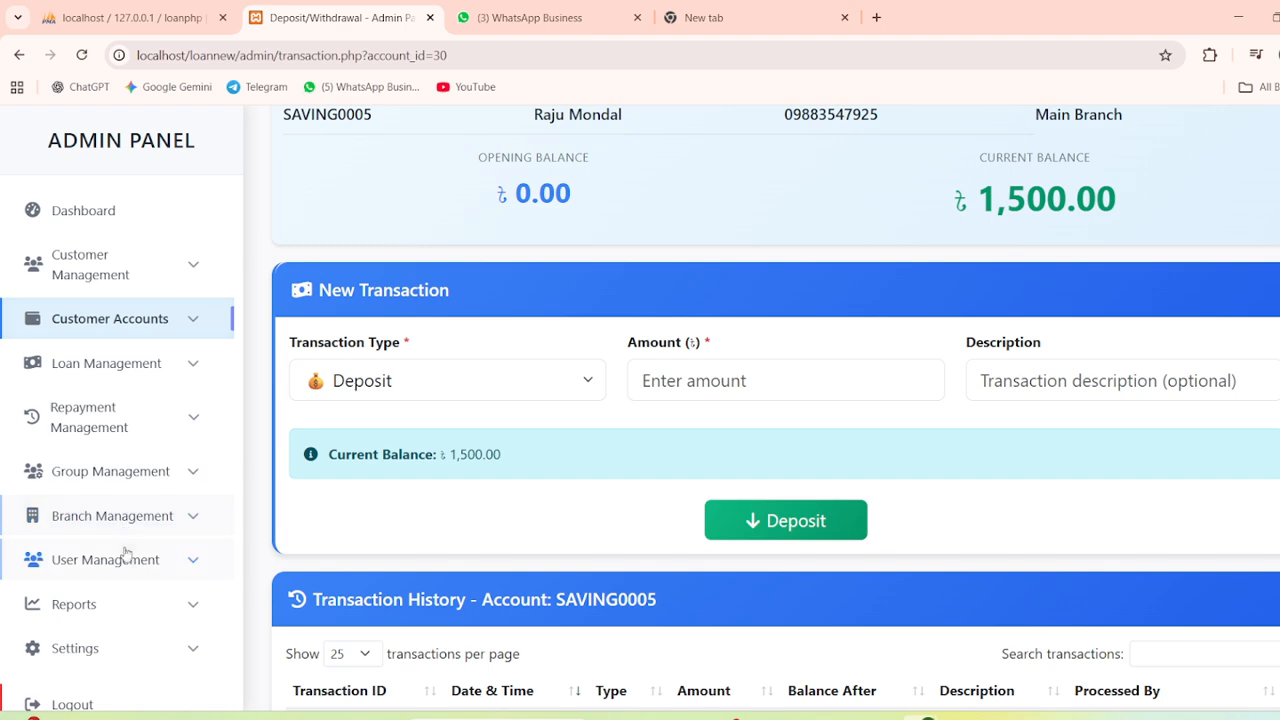
scroll(124, 578, down, 1)
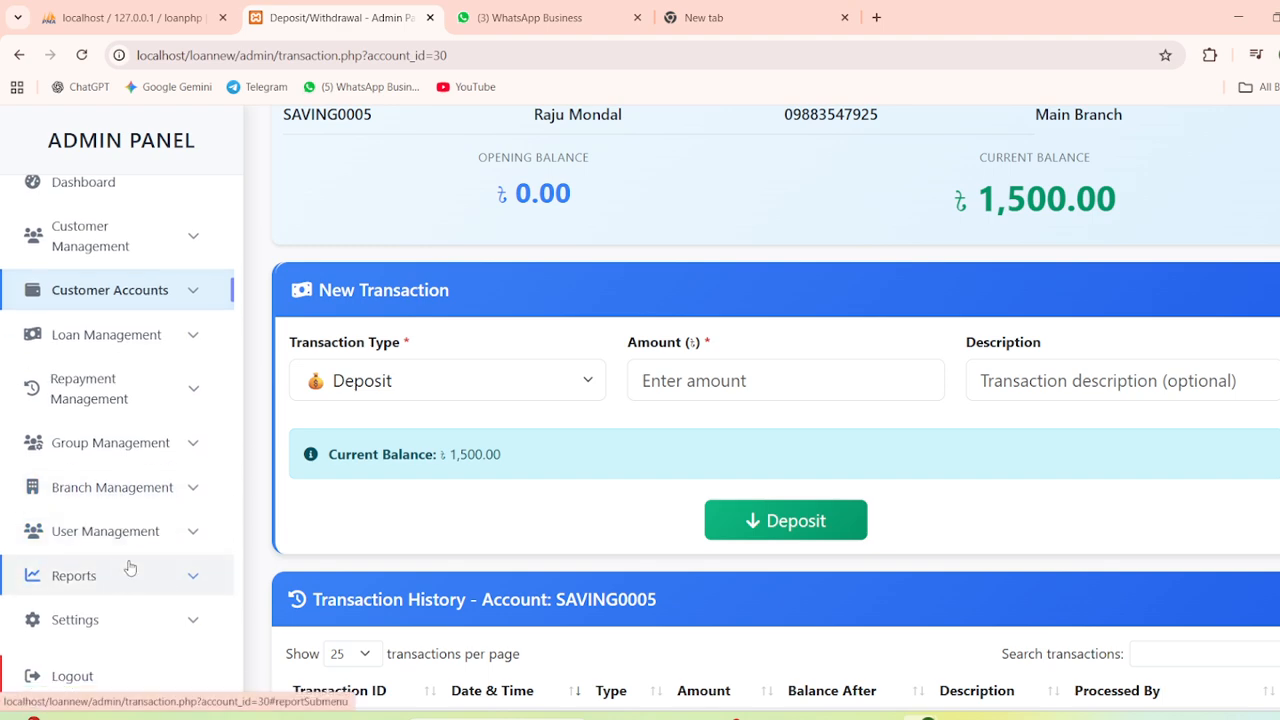
click(138, 340)
scroll(128, 574, down, 2)
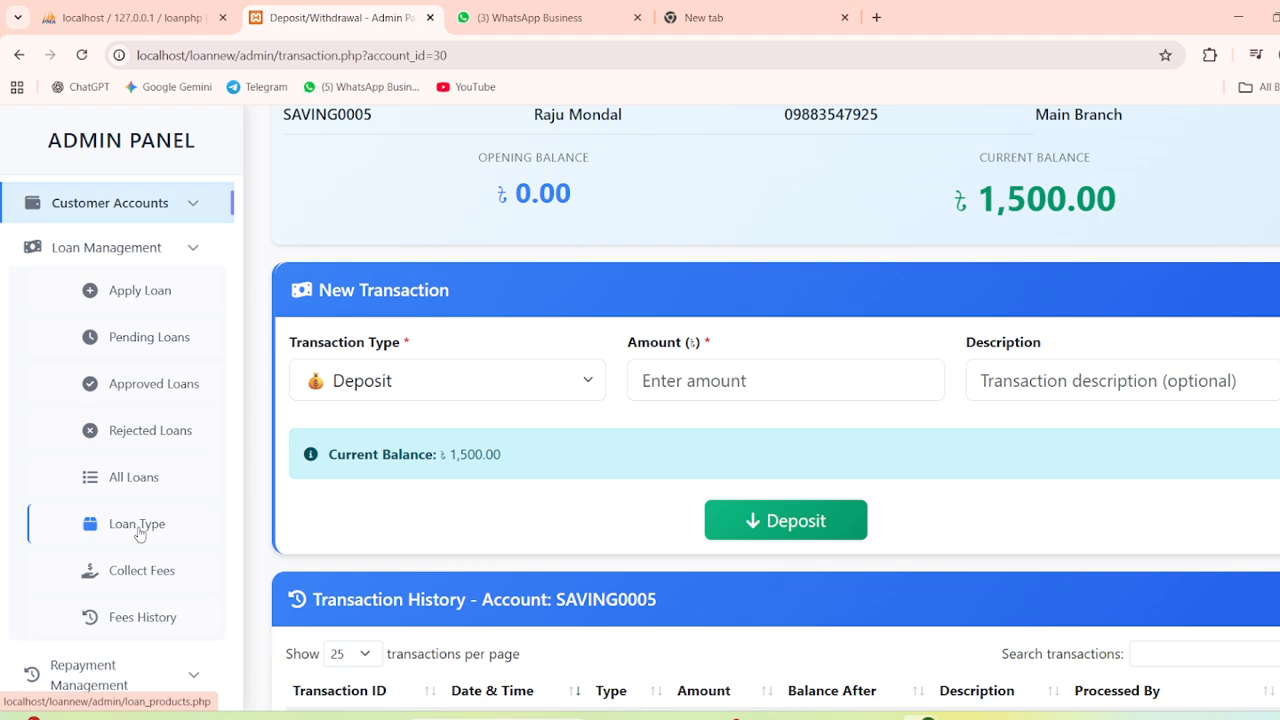
From Loan Type's product list of 3 products, start a new loan product
click(139, 530)
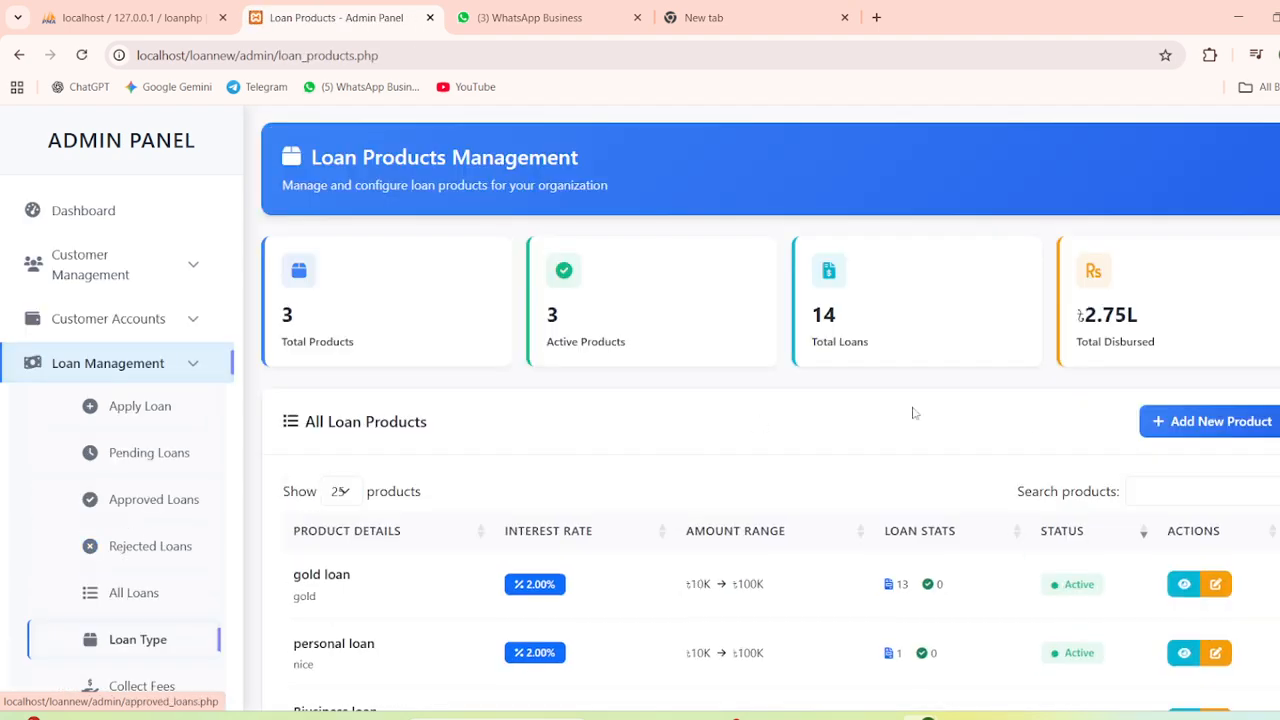
click(1224, 435)
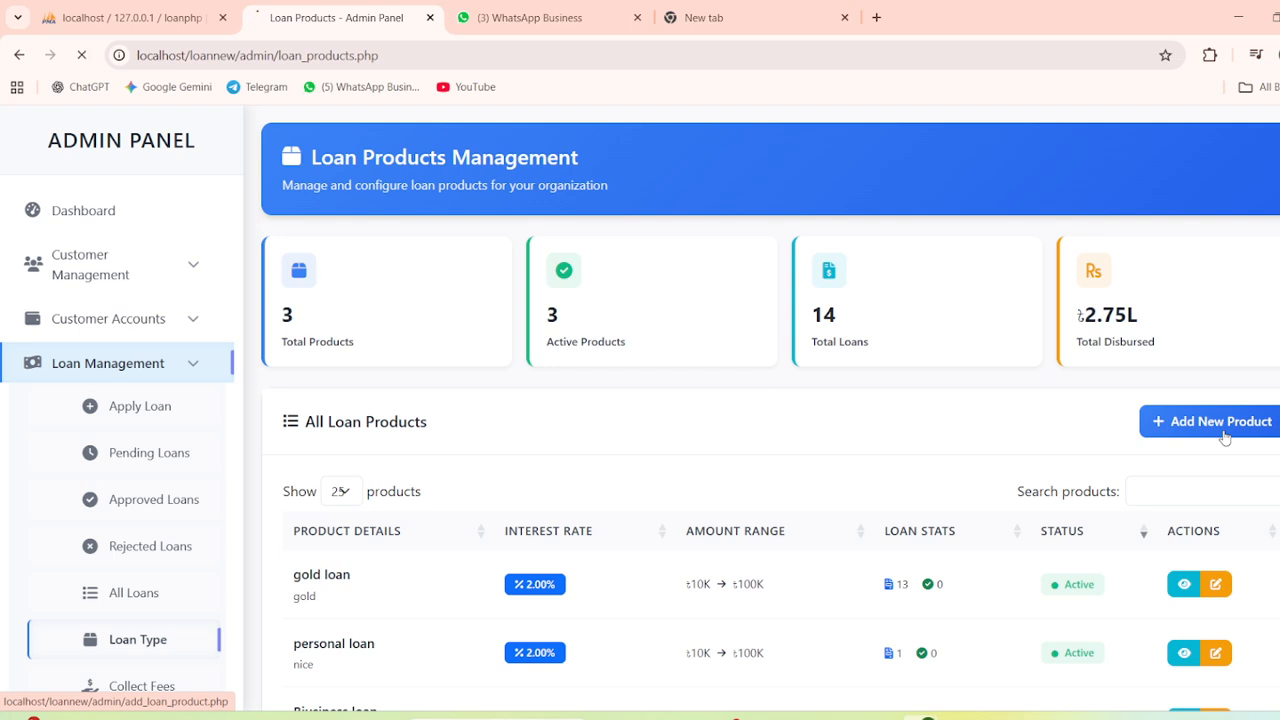
scroll(735, 372, down, 1)
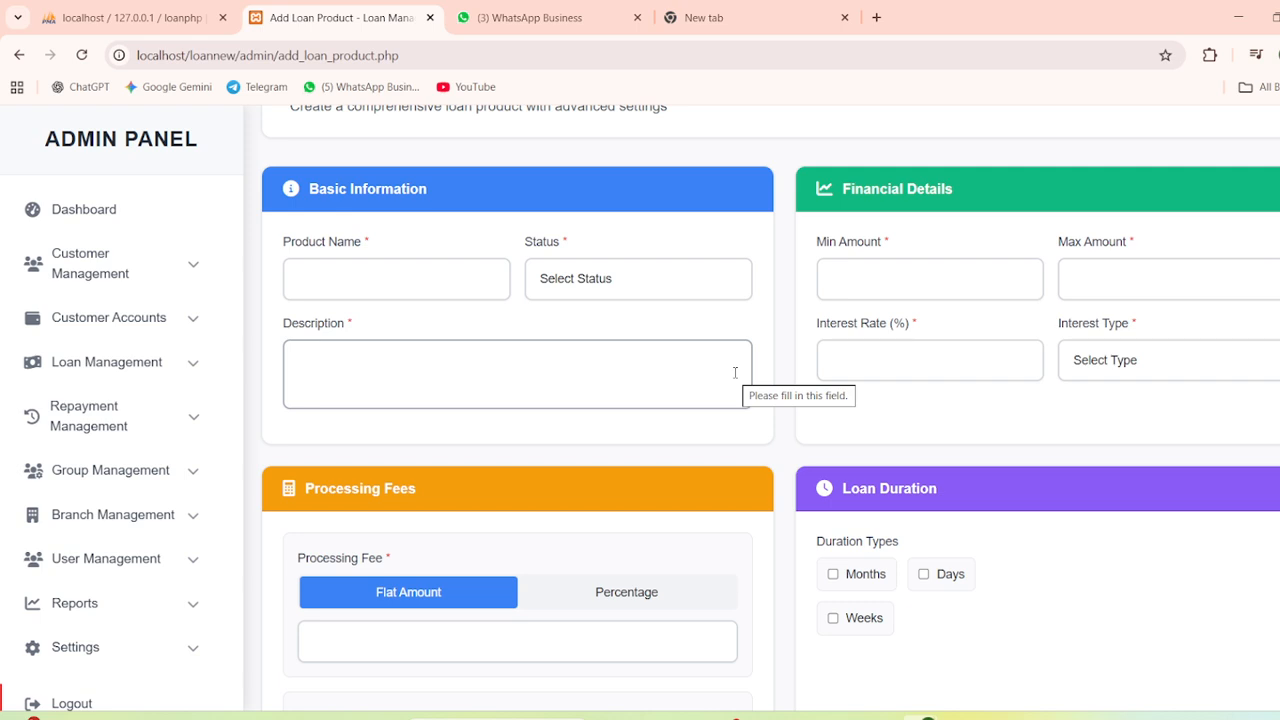
Name the product 'personal loan', set its status to Active, and describe it as 'personal use only'
click(327, 270)
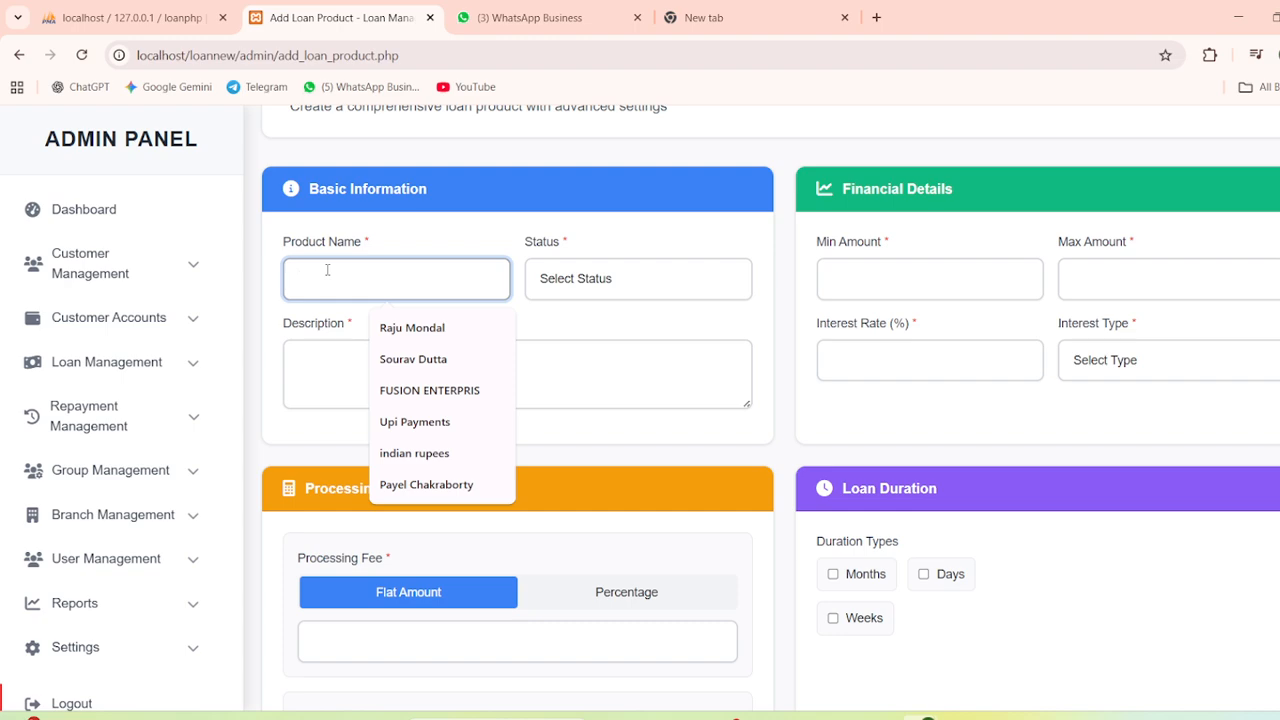
text(pe)
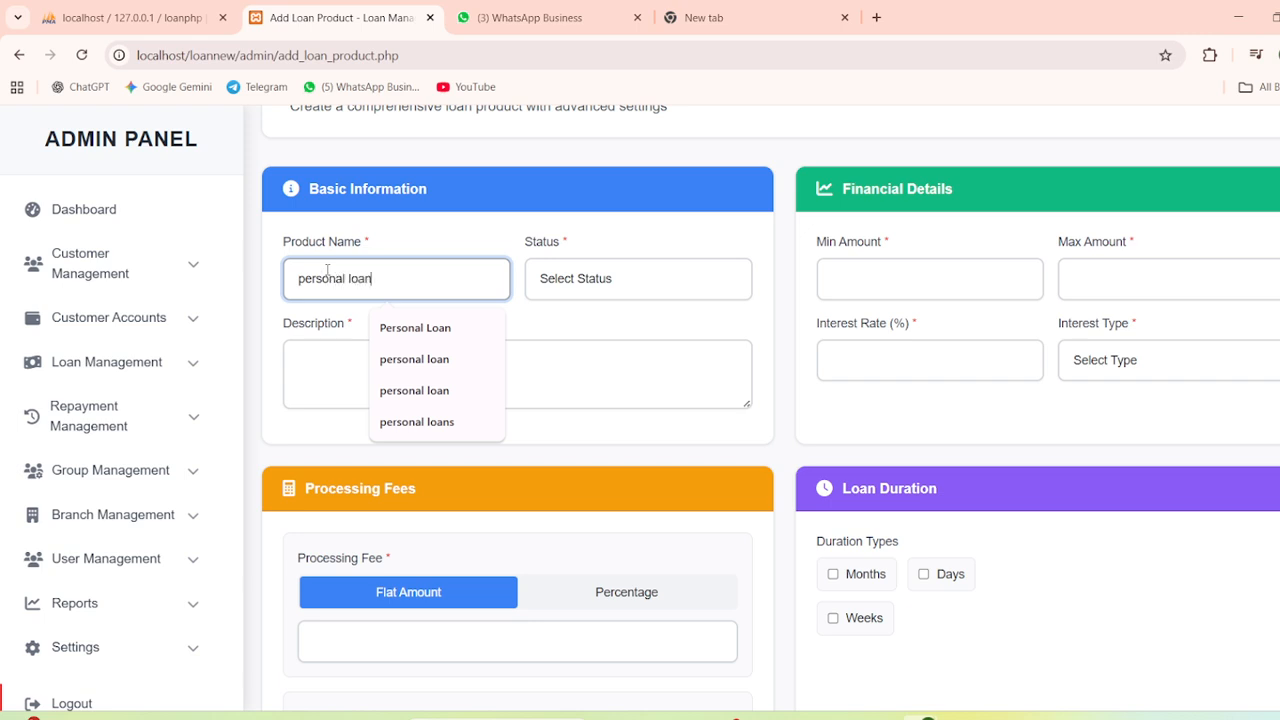
text(rsonal loan)
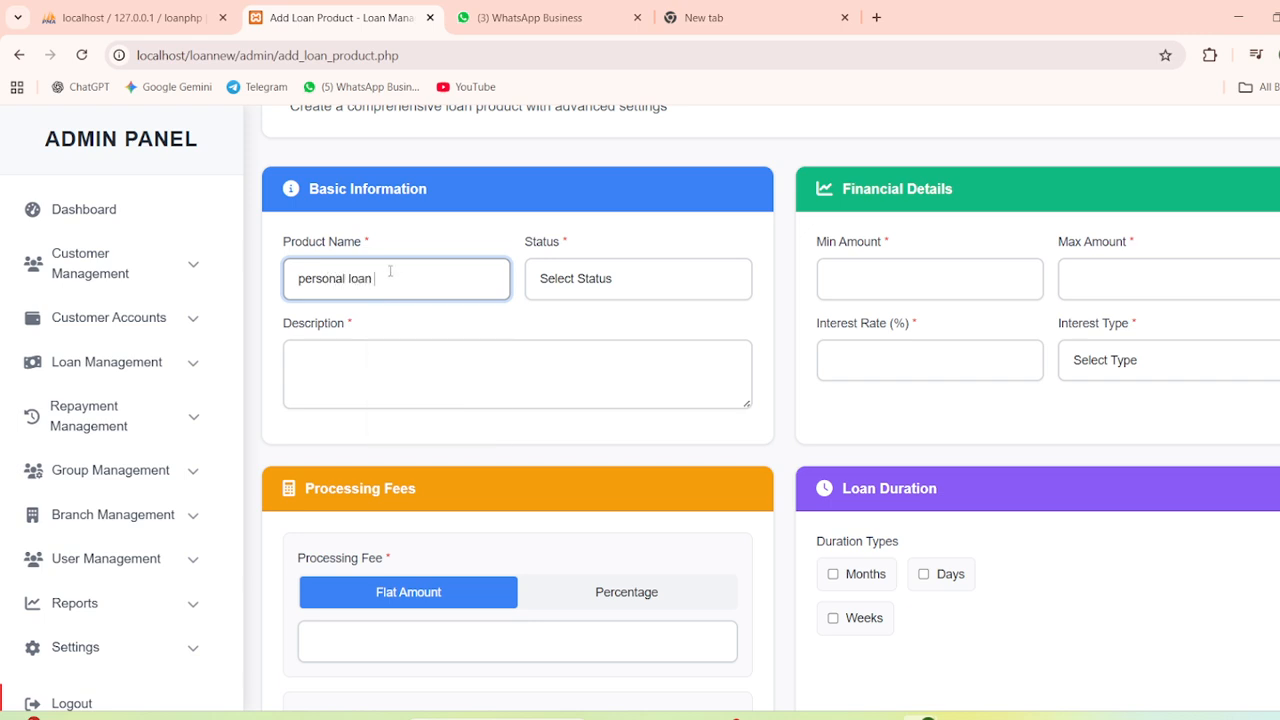
drag(345, 280, 285, 285)
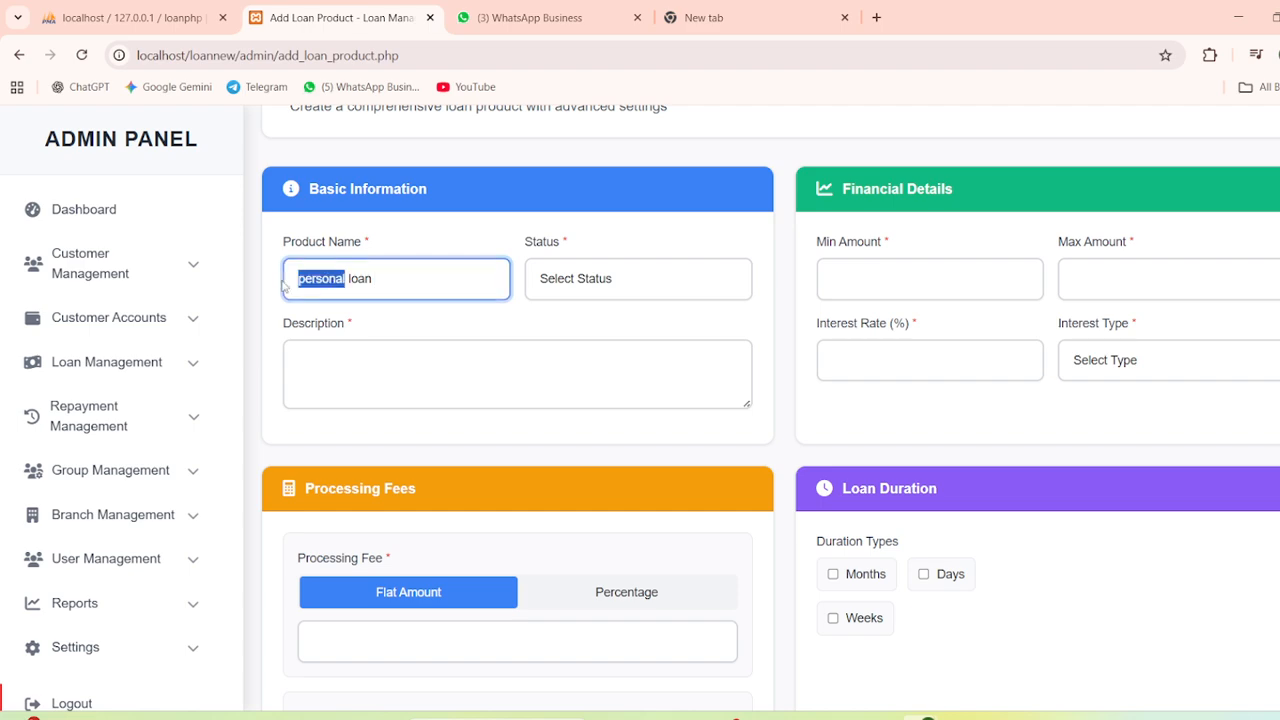
click(403, 288)
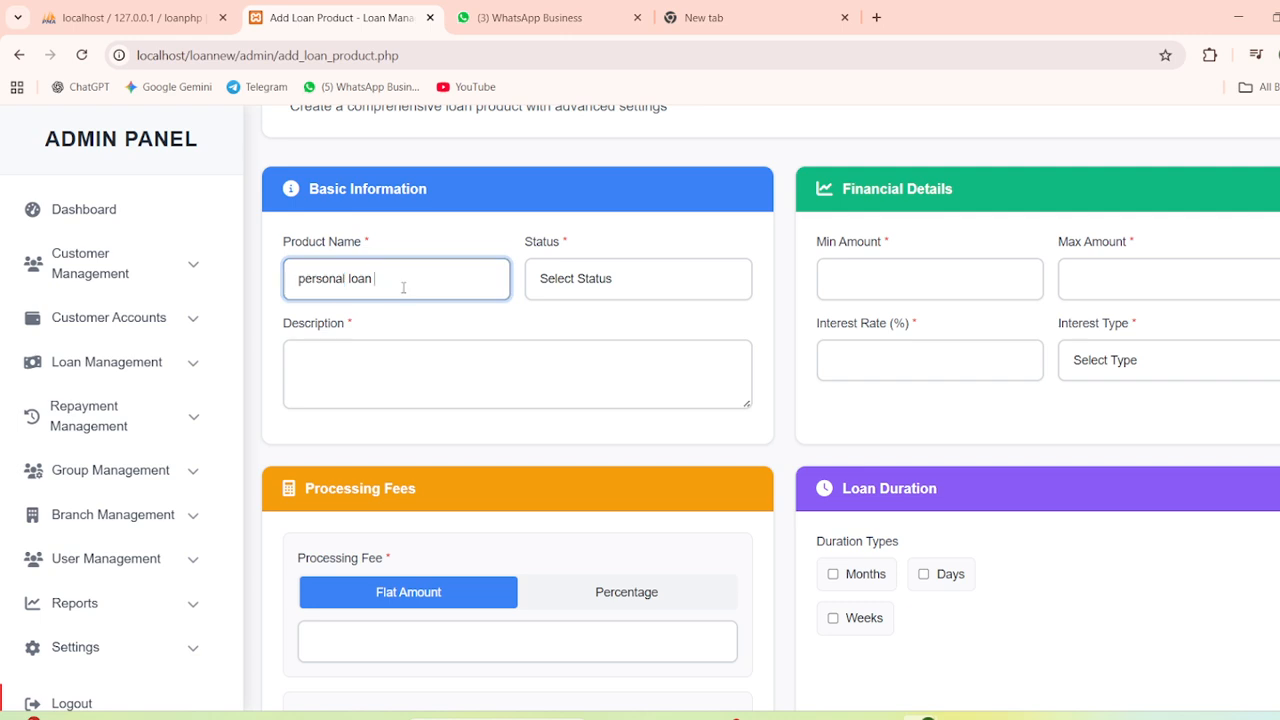
click(605, 288)
click(586, 334)
click(299, 362)
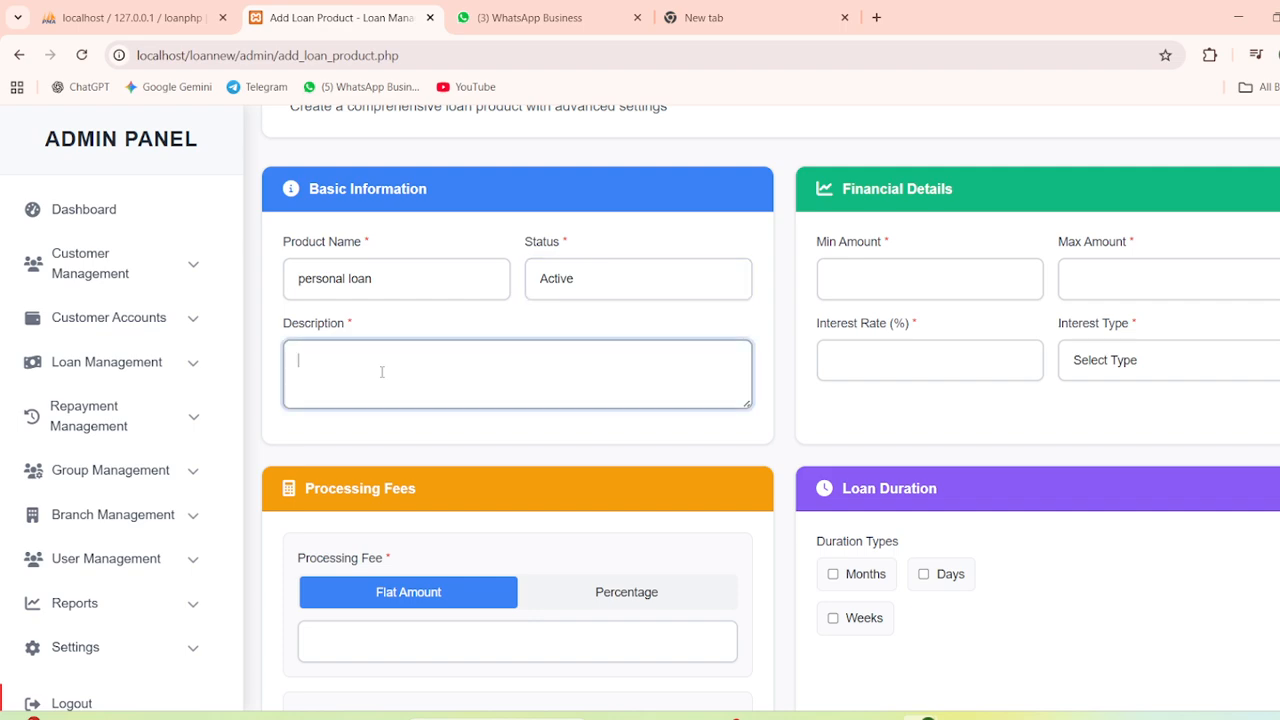
text(personal use only)
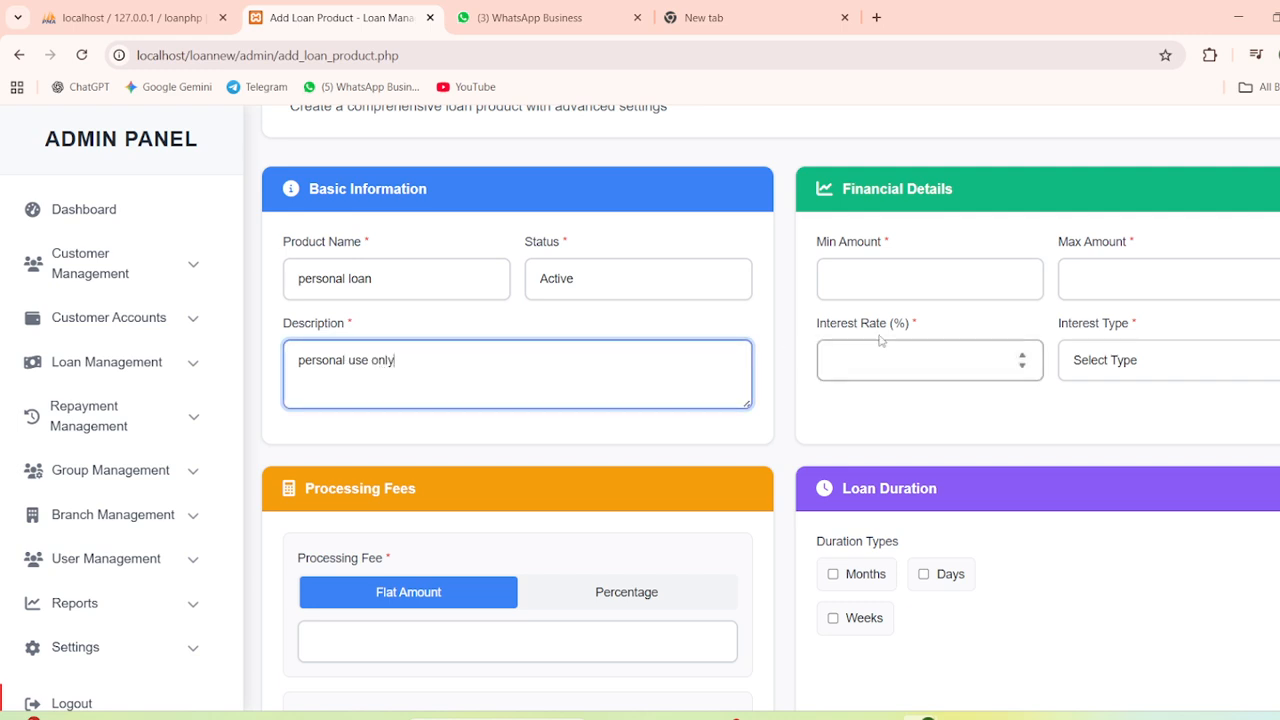
Enter loan amounts of 10000–50000 and a 24% Flat Rate interest
click(896, 281)
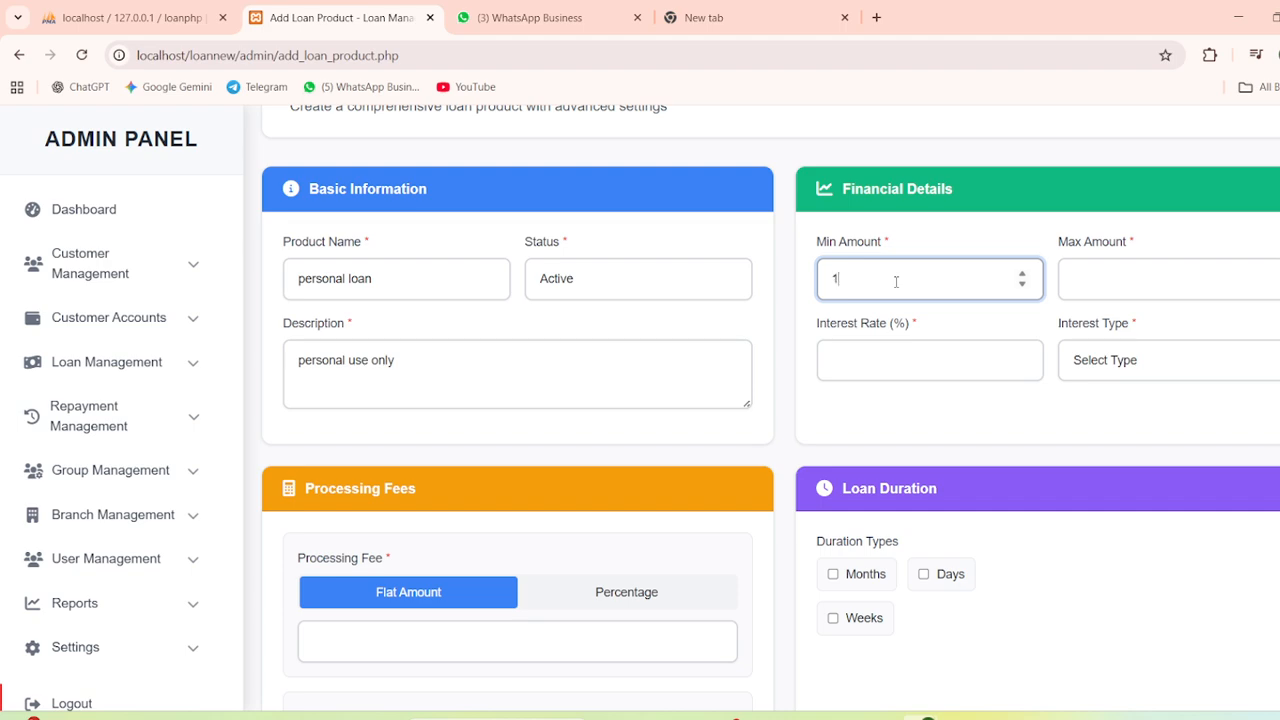
click(1091, 279)
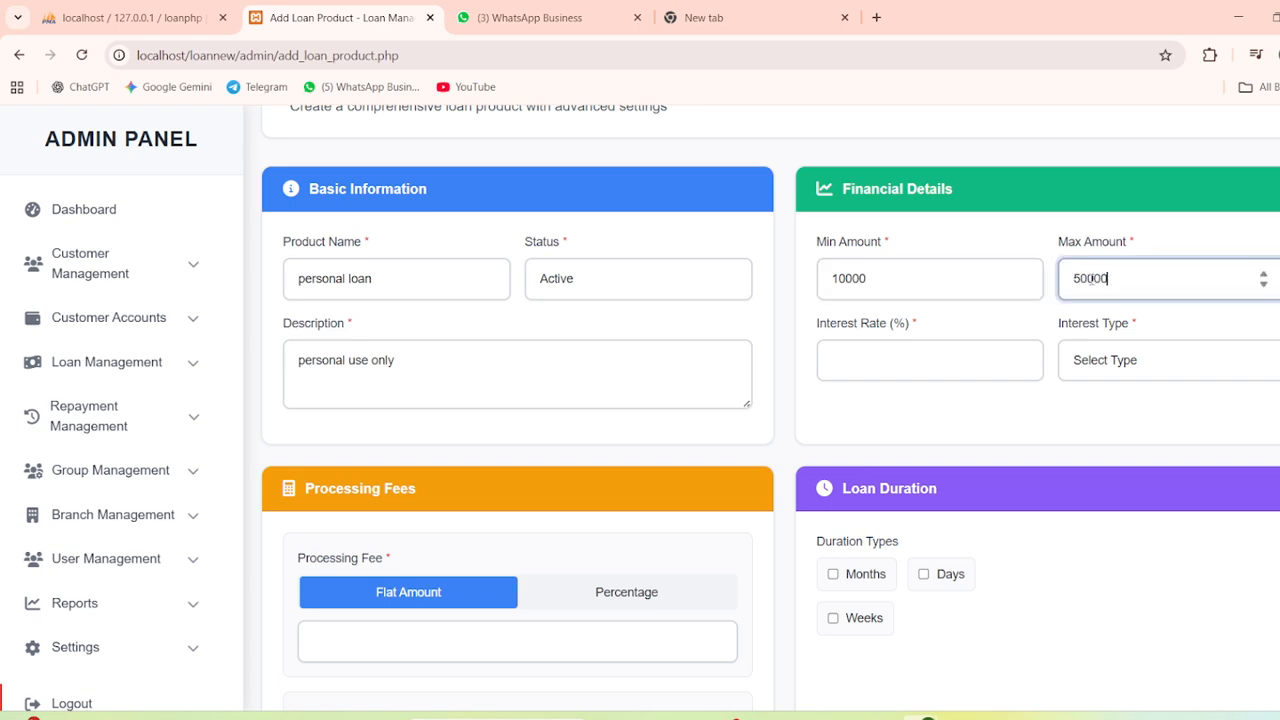
click(936, 356)
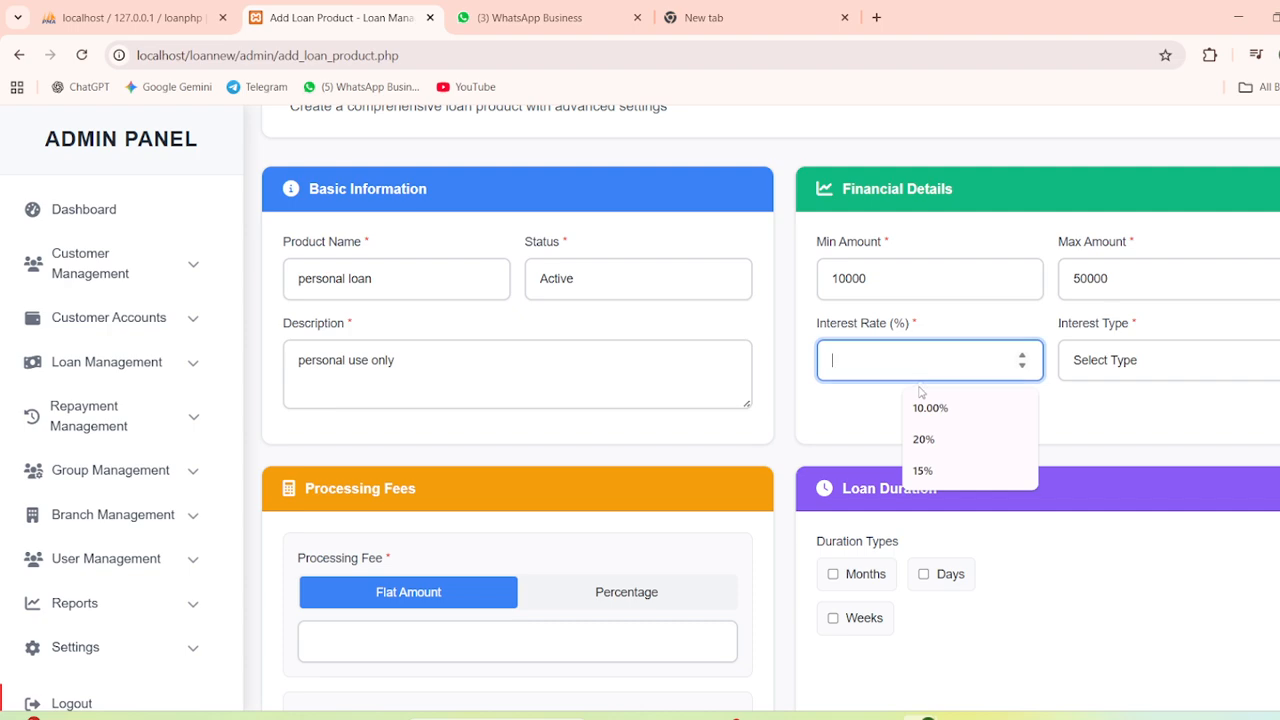
text(24)
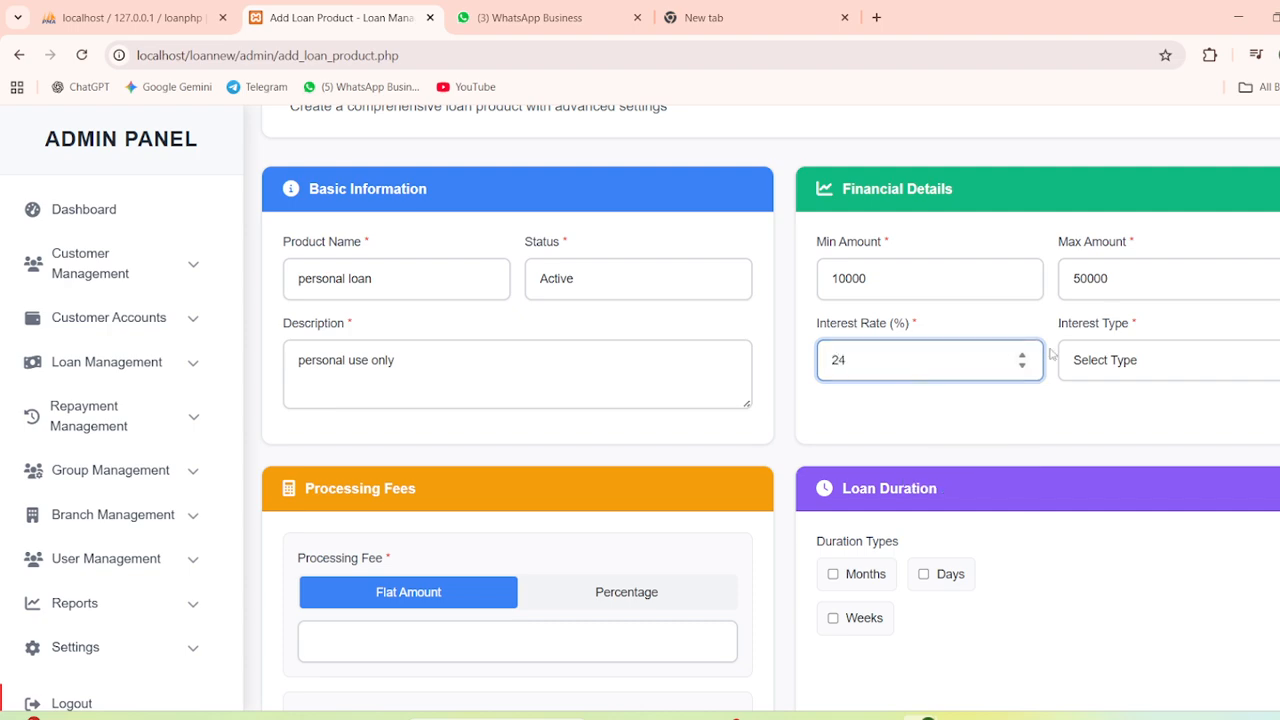
click(1123, 360)
click(1112, 414)
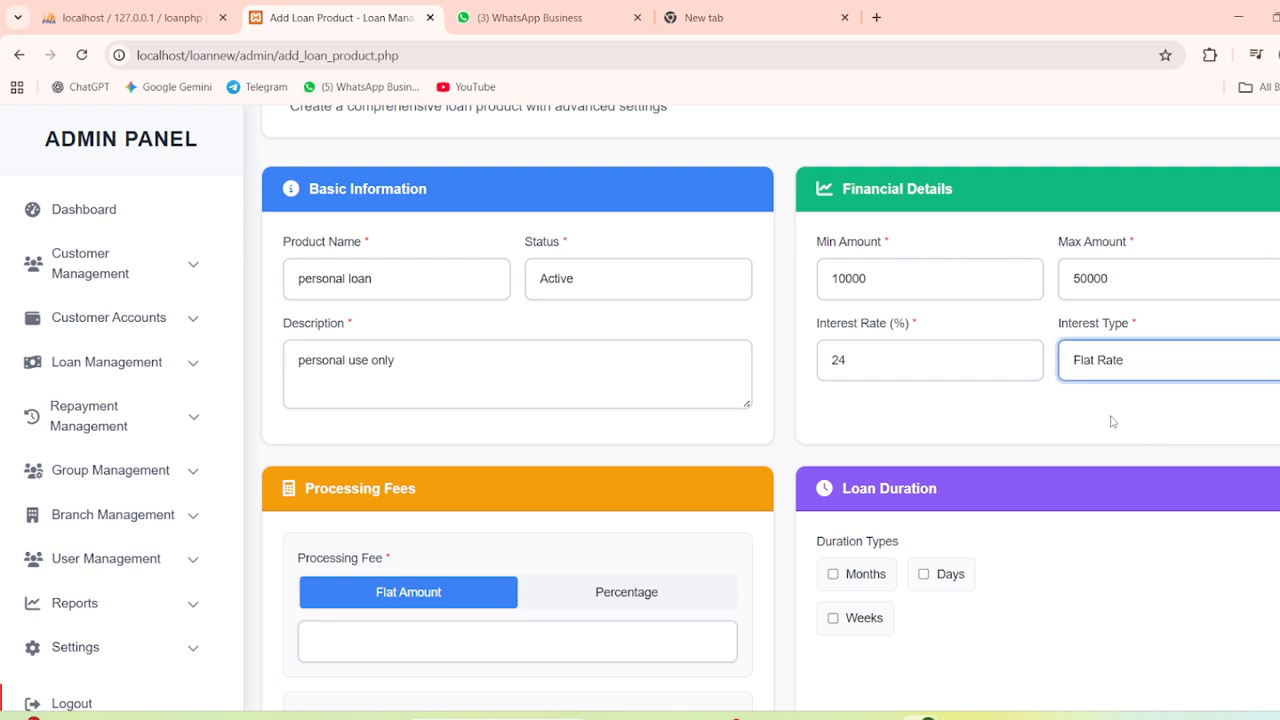
scroll(986, 420, down, 2)
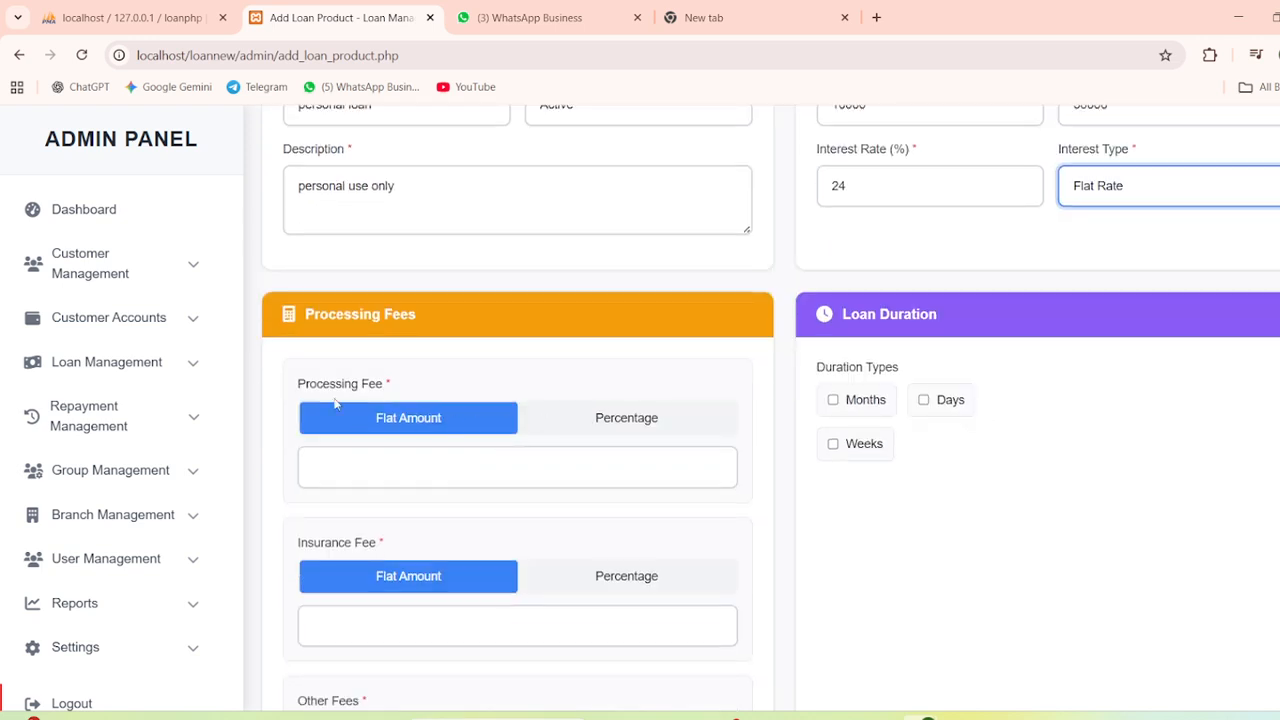
Enter the fees: processing 100, insurance 0, other fees 50
scroll(336, 403, down, 1)
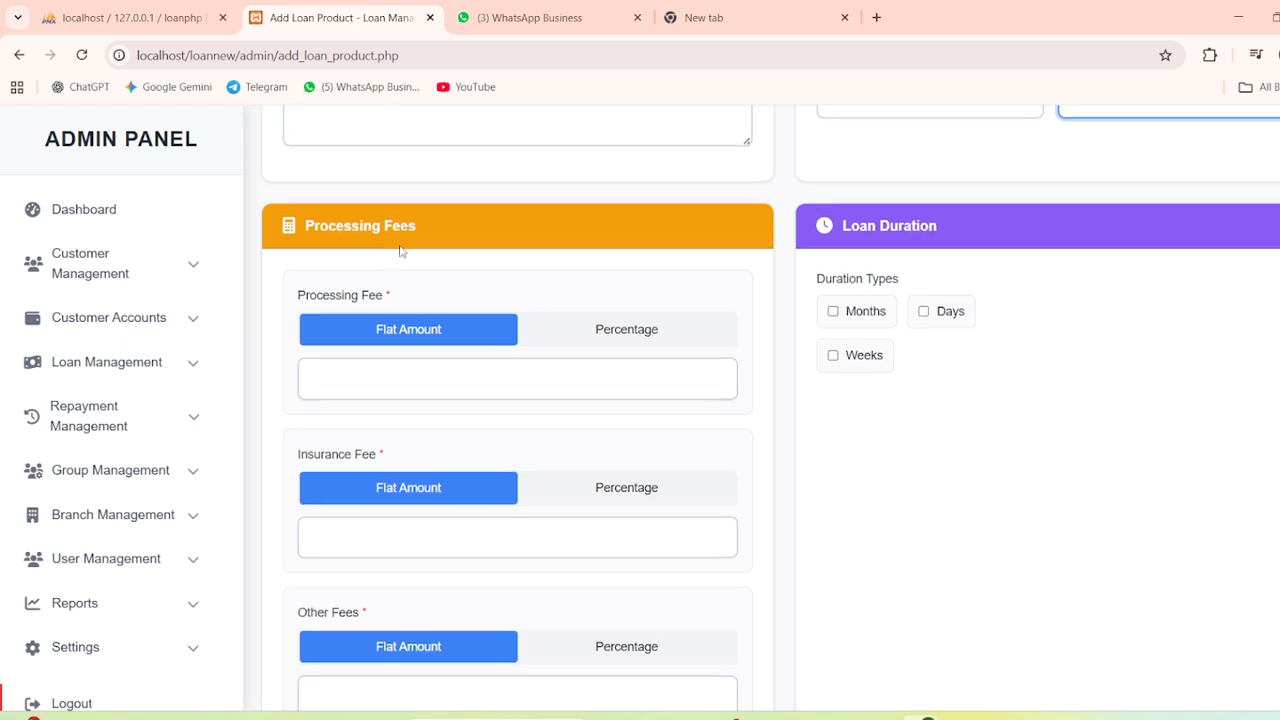
scroll(400, 251, down, 1)
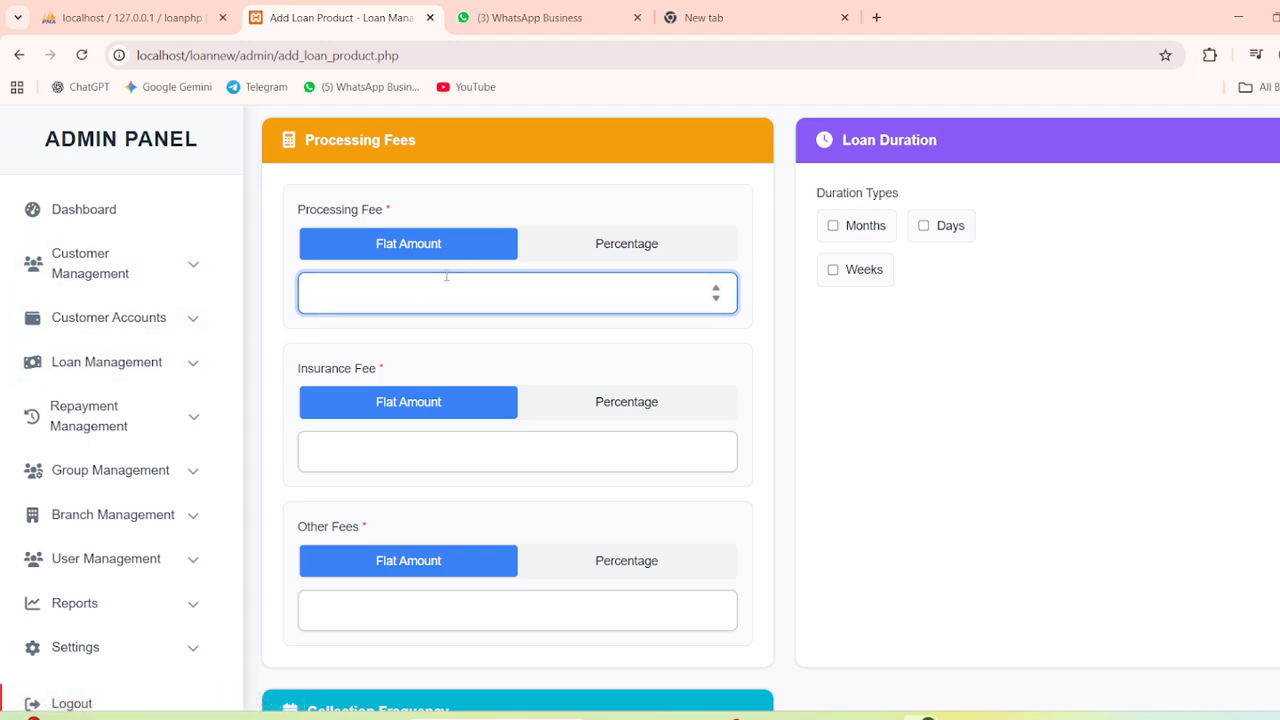
click(407, 281)
click(428, 448)
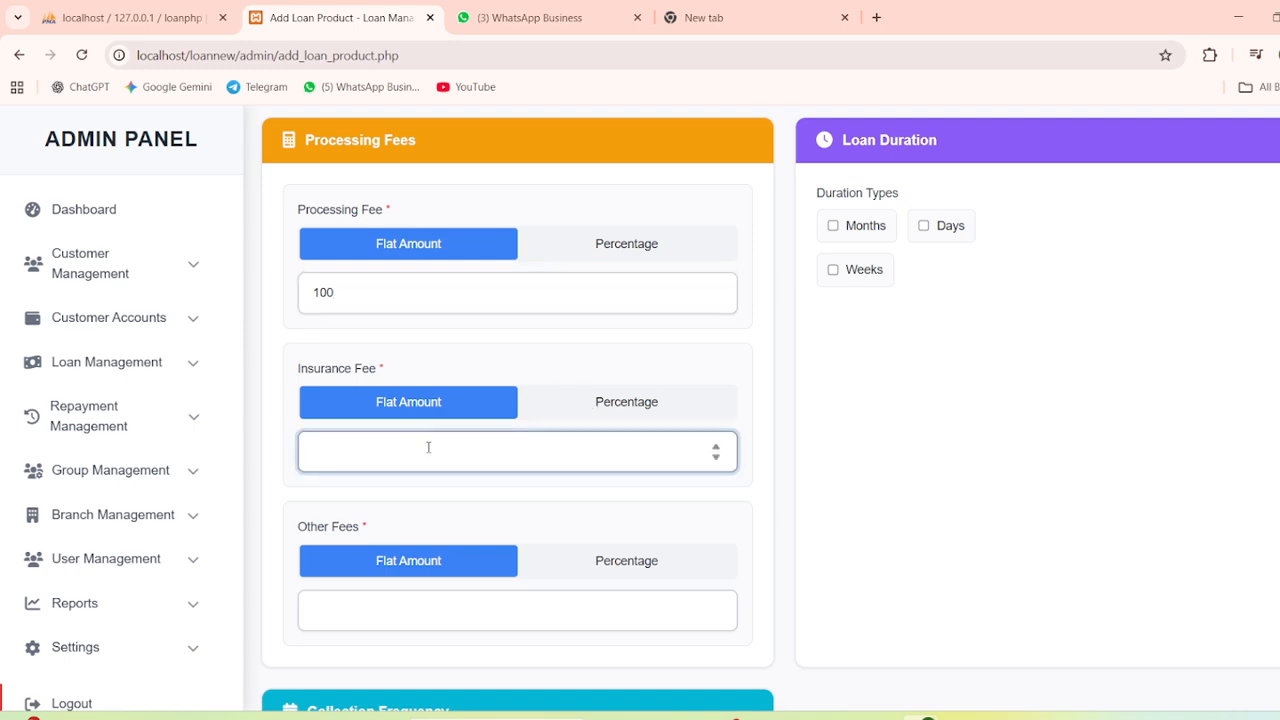
scroll(428, 448, down, 1)
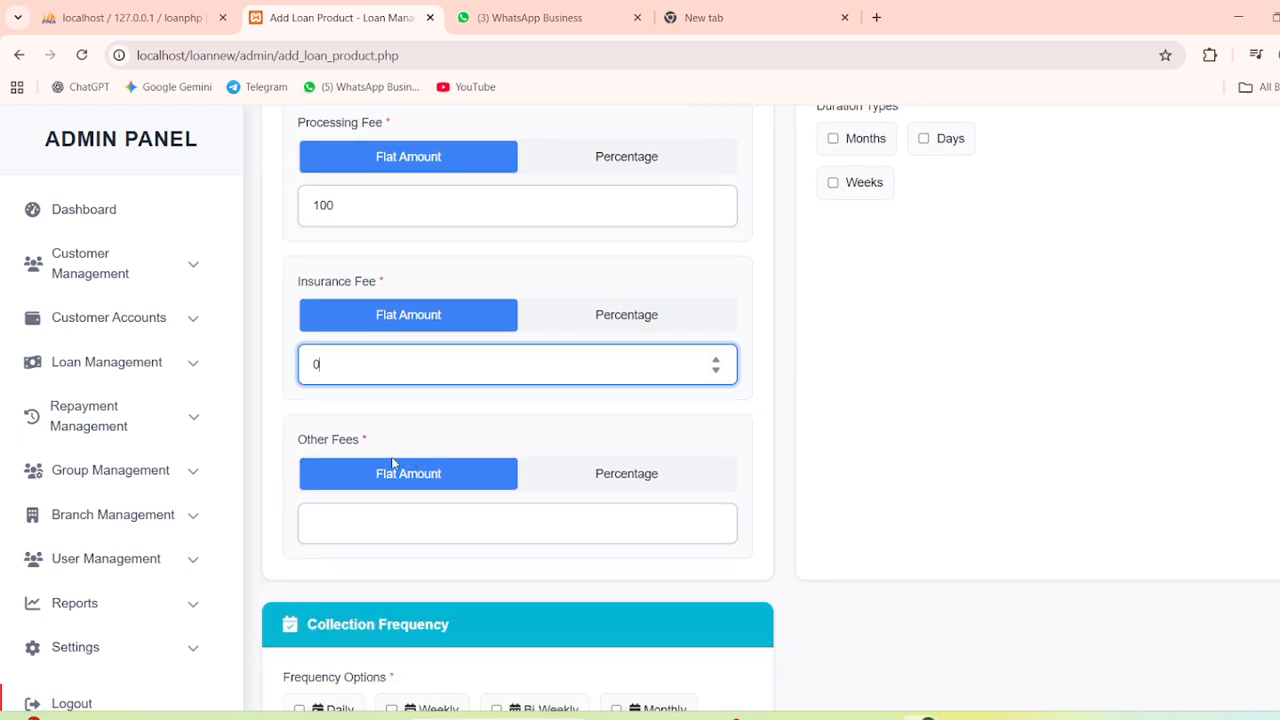
click(361, 527)
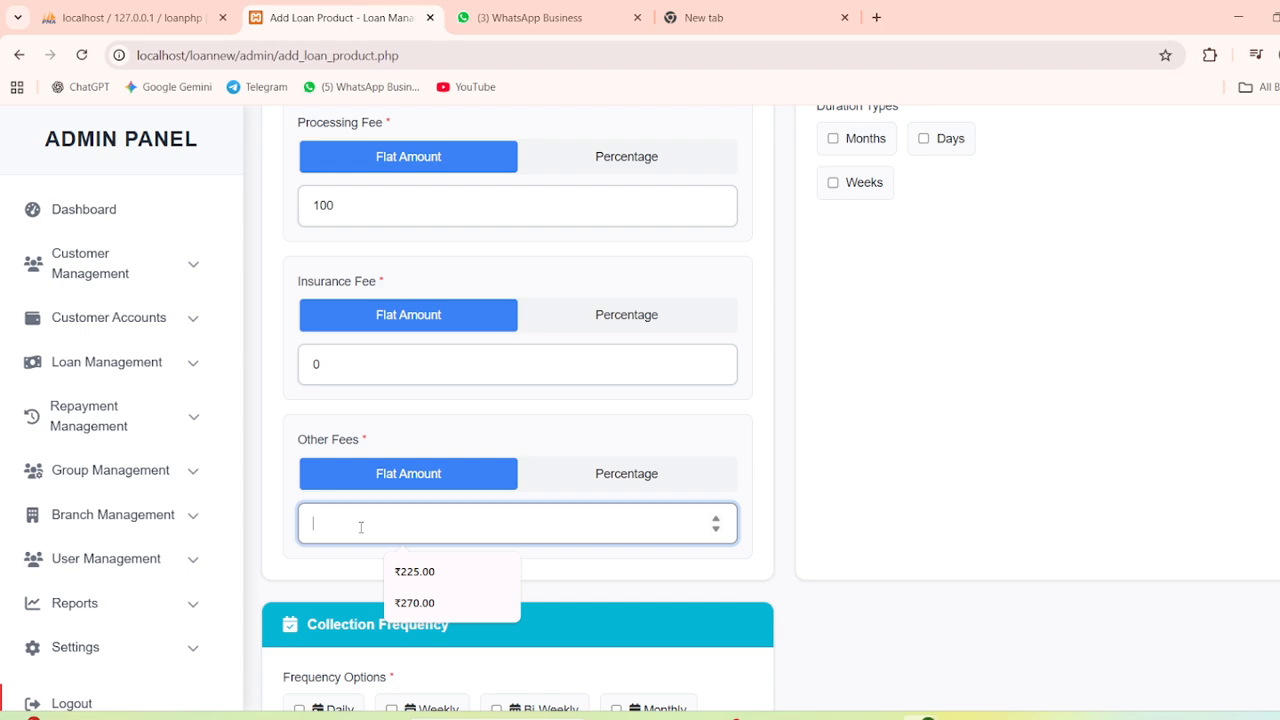
text(50)
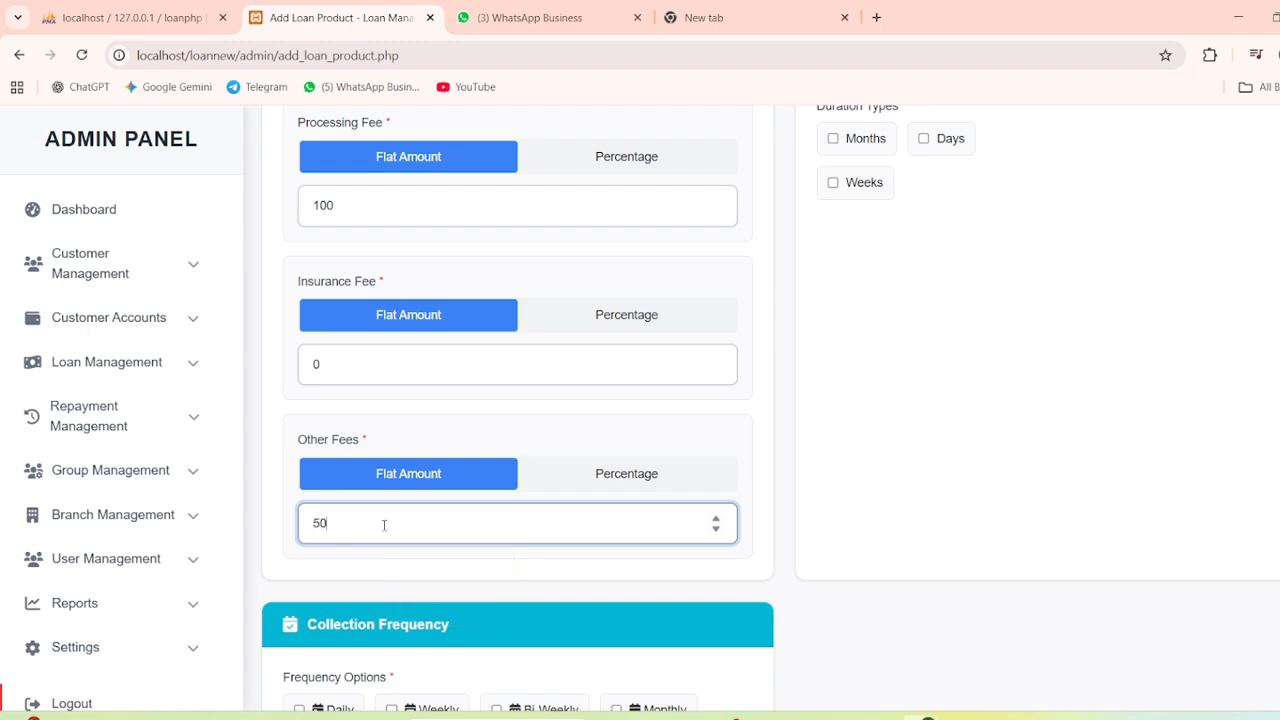
scroll(386, 525, down, 2)
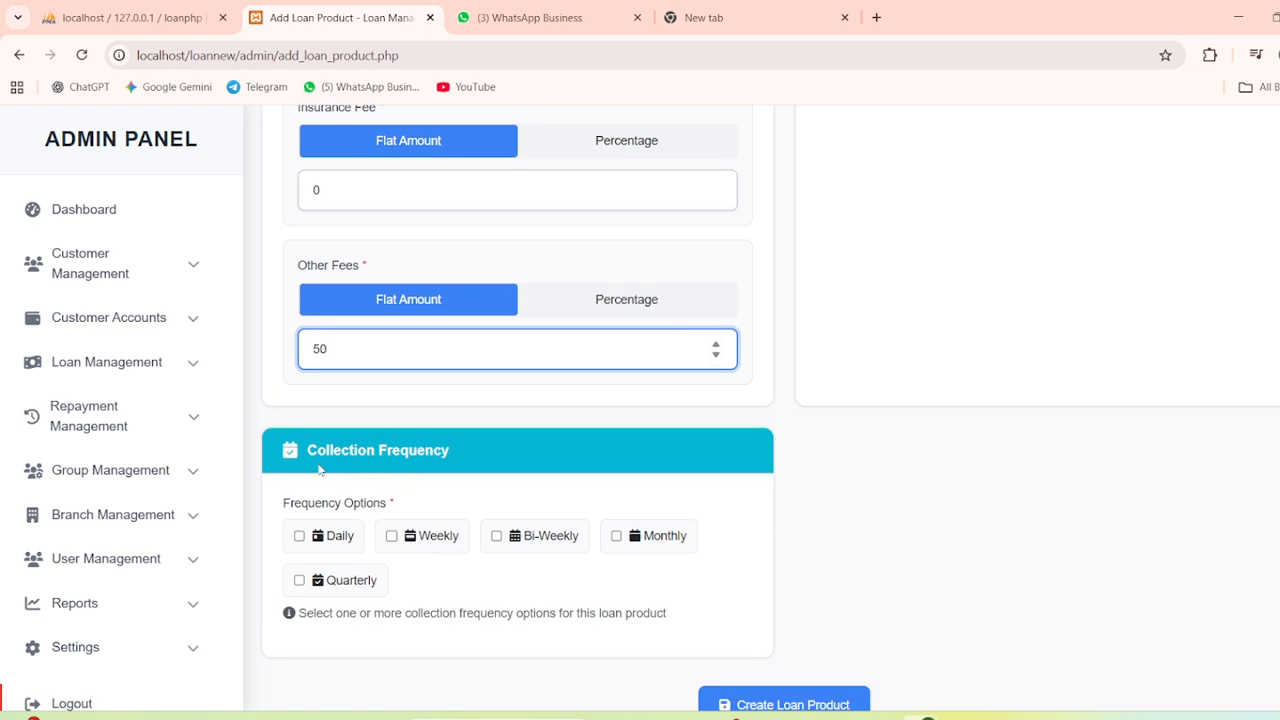
Allow Daily, Weekly and Monthly collection frequencies for the product
click(300, 536)
click(391, 536)
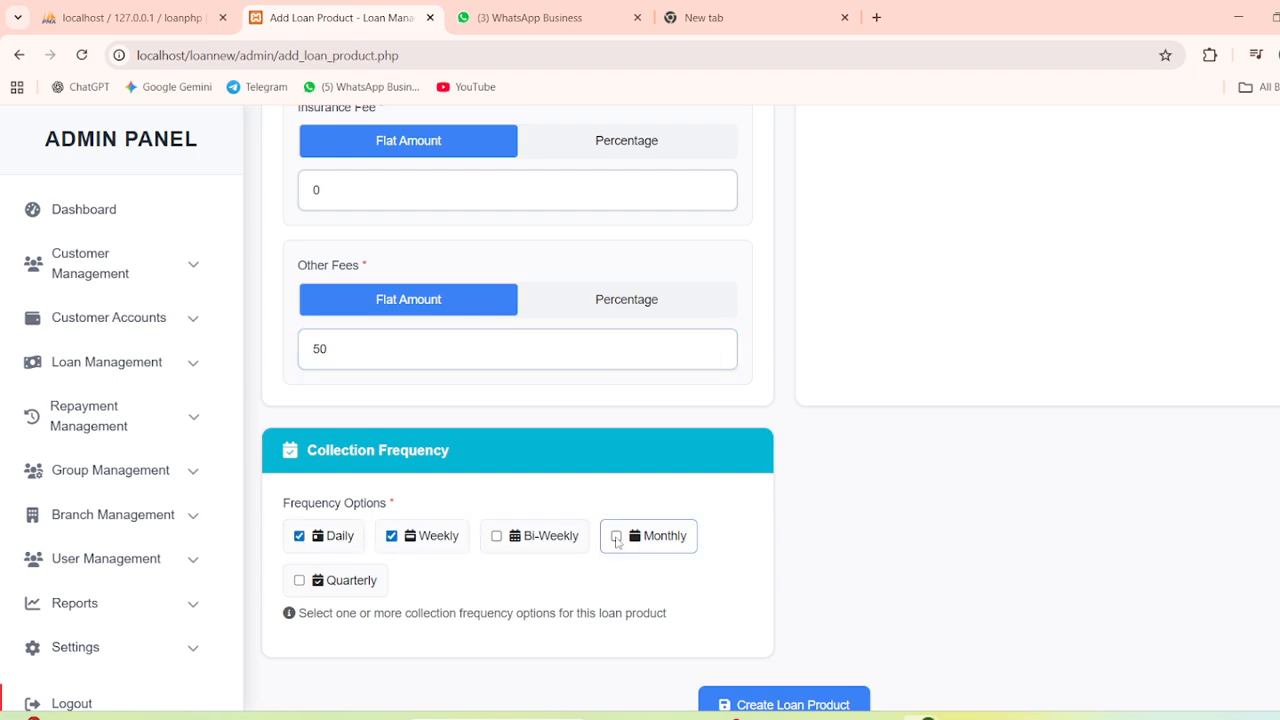
click(616, 536)
scroll(620, 560, up, 1)
scroll(620, 560, up, 1)
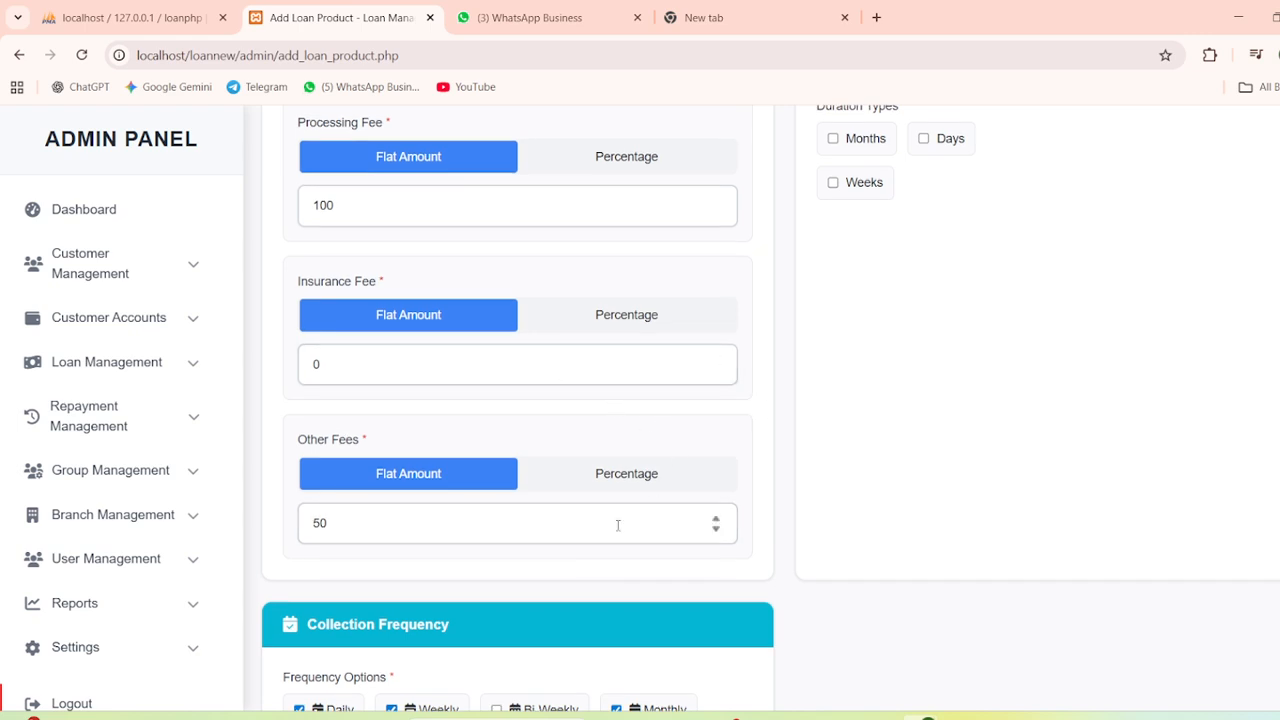
scroll(500, 590, down, 1)
scroll(497, 597, up, 3)
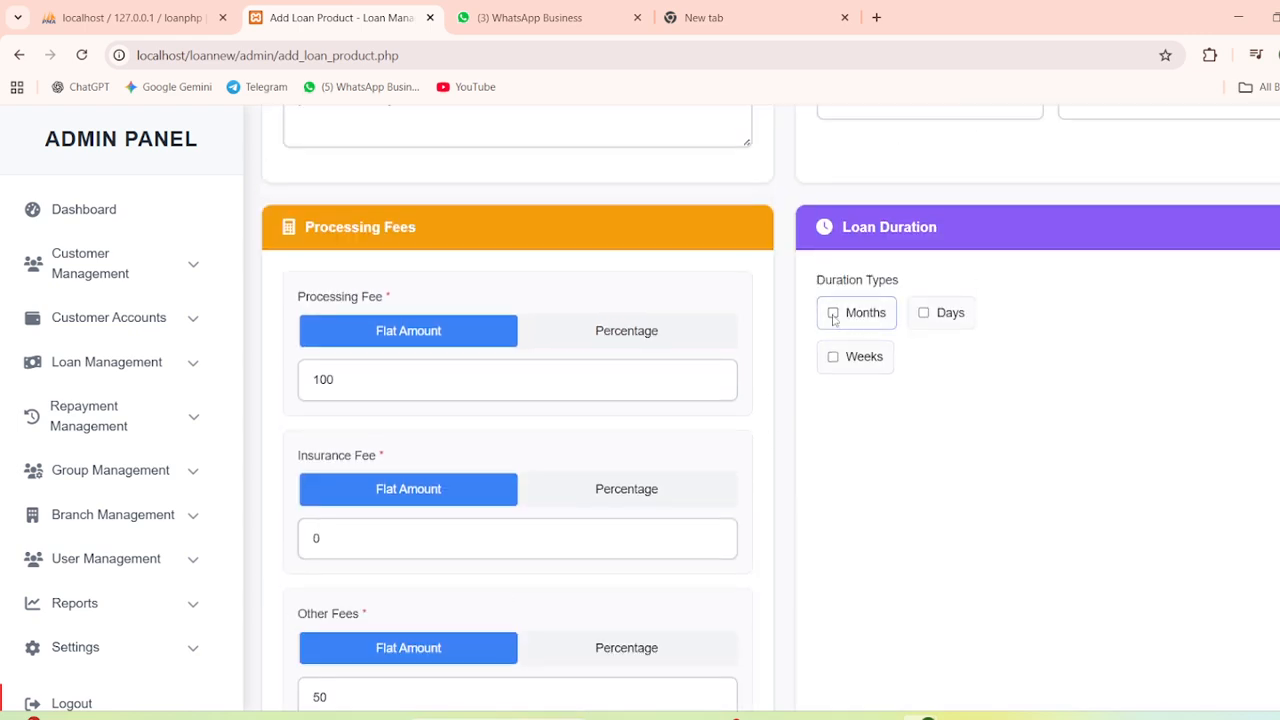
Measure loan duration in months with a 48-month maximum, and submit the product
click(834, 314)
click(858, 449)
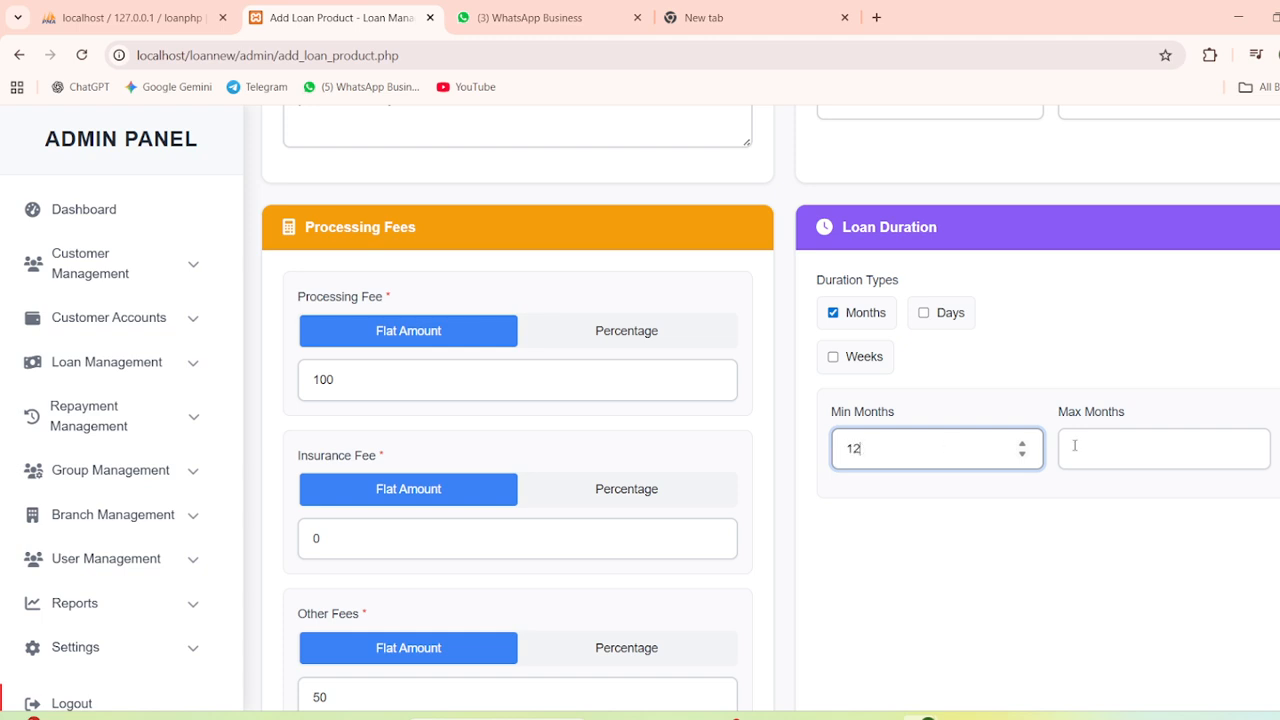
click(1174, 447)
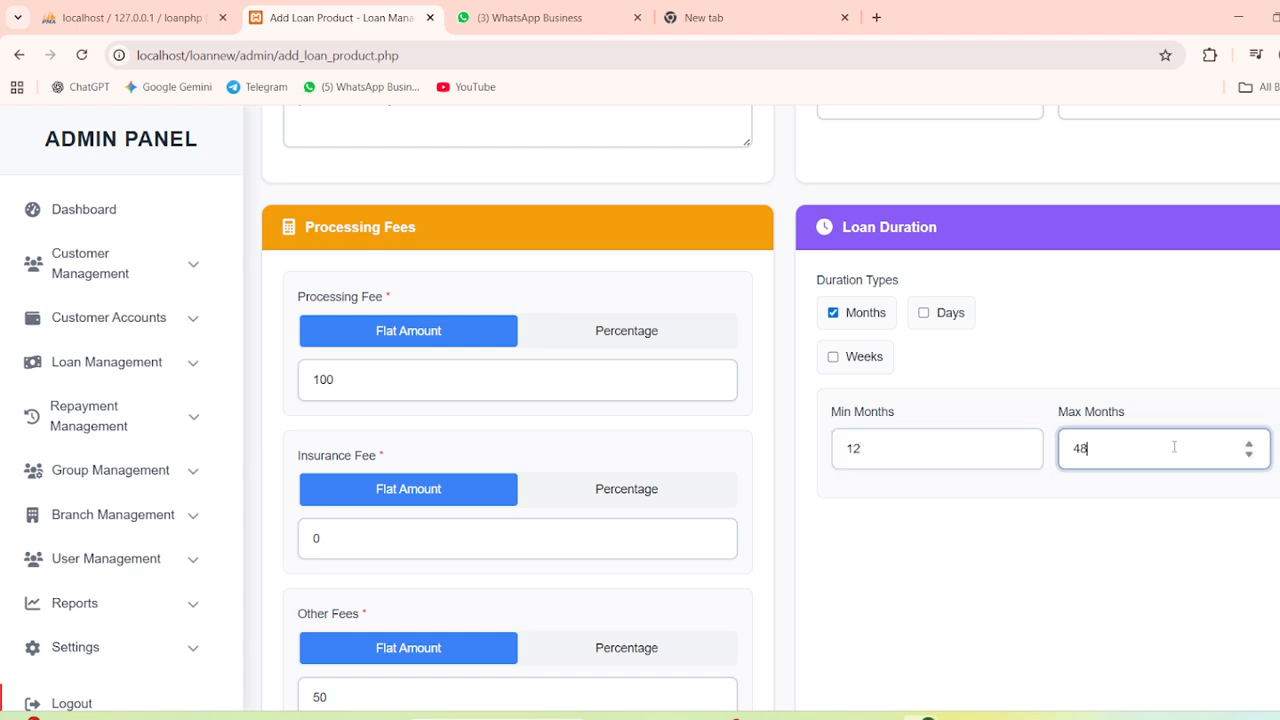
click(935, 525)
scroll(1114, 451, down, 1)
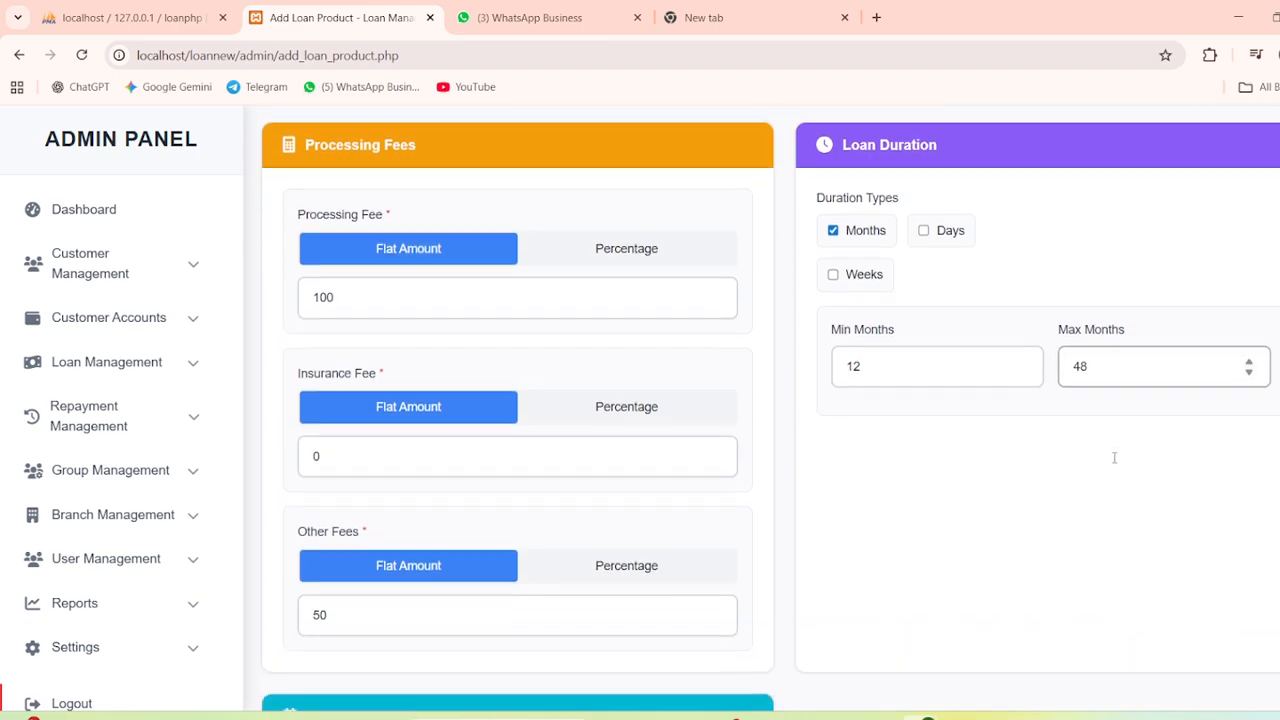
scroll(1114, 457, up, 4)
scroll(1114, 463, down, 8)
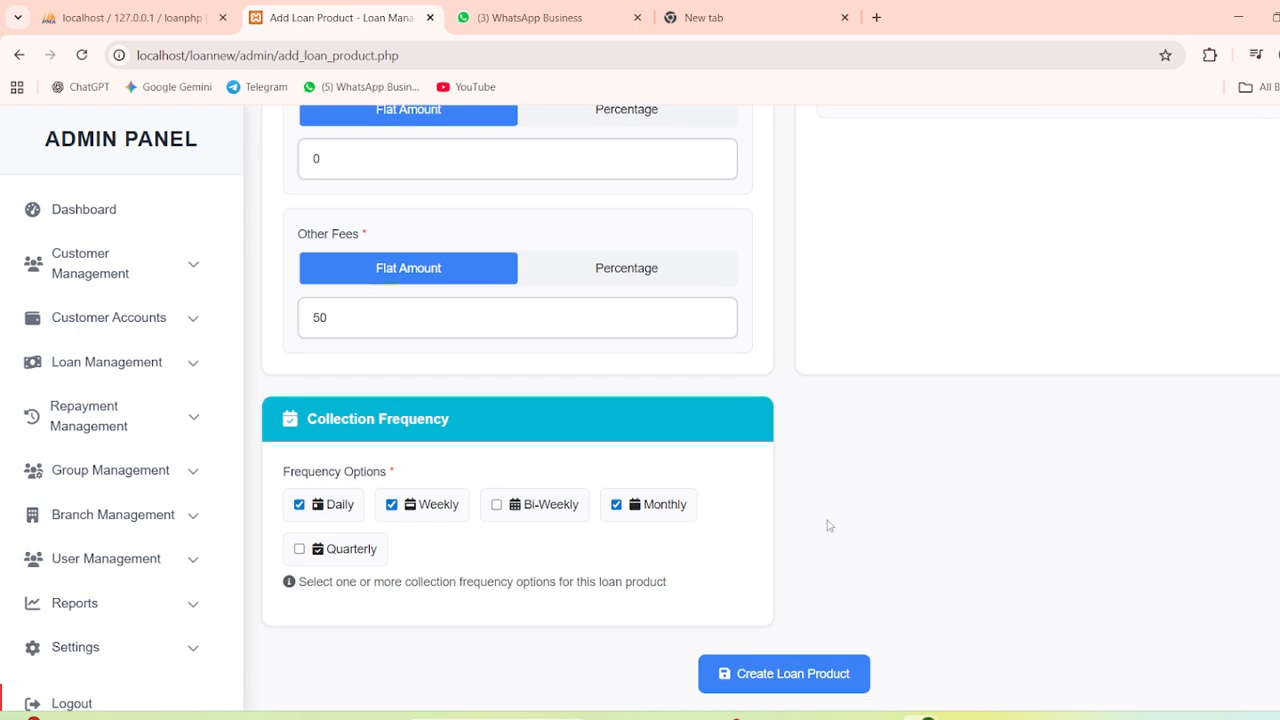
click(766, 673)
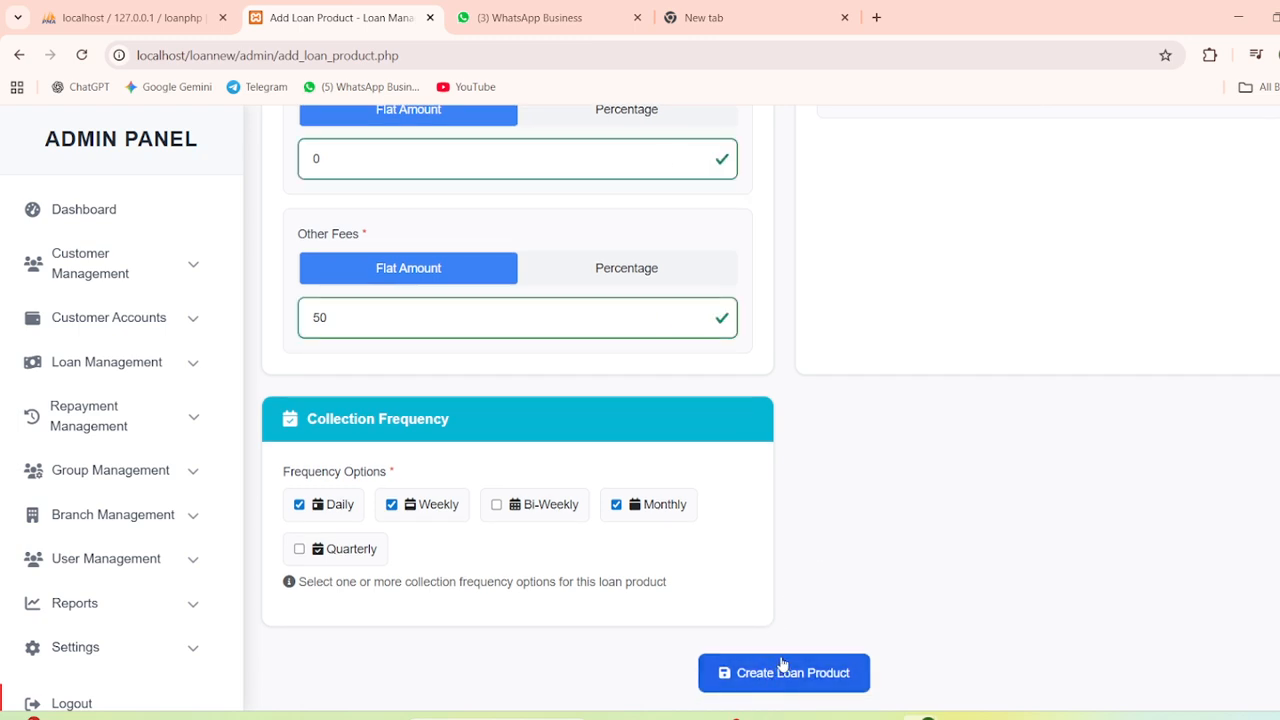
Review the product form, then go to Apply Loan under Loan Management
scroll(798, 631, up, 8)
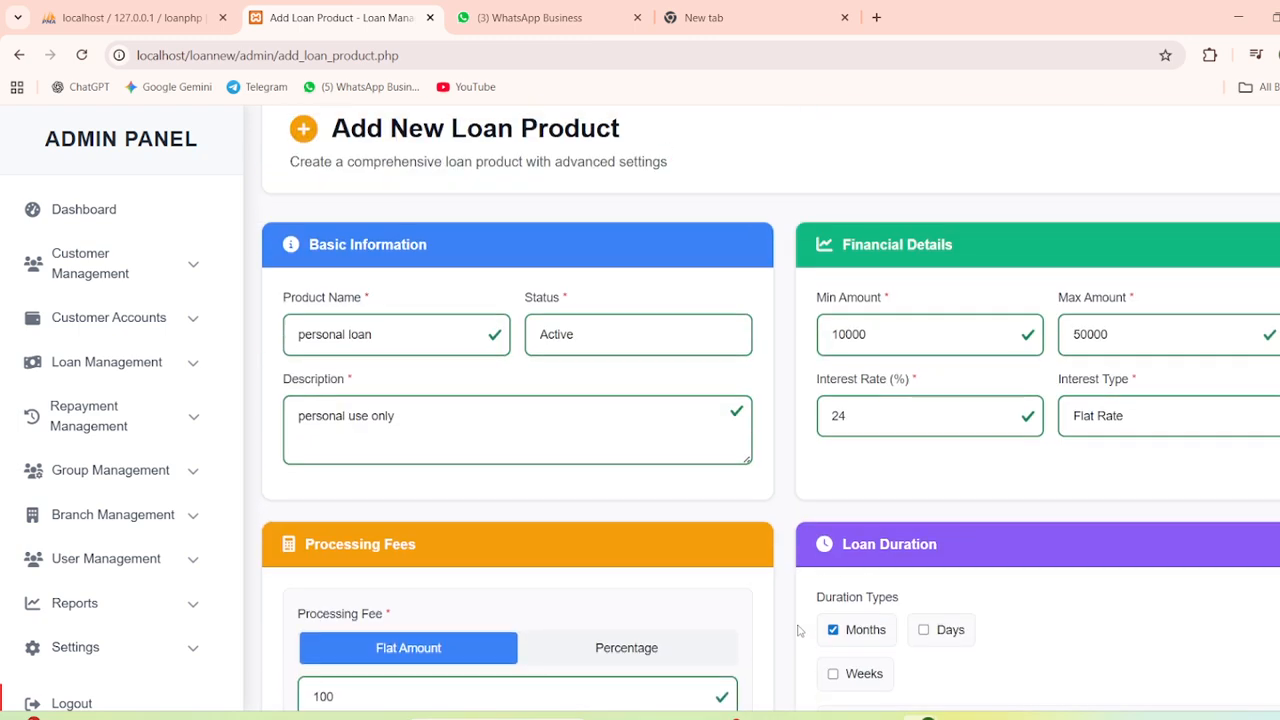
scroll(798, 631, down, 3)
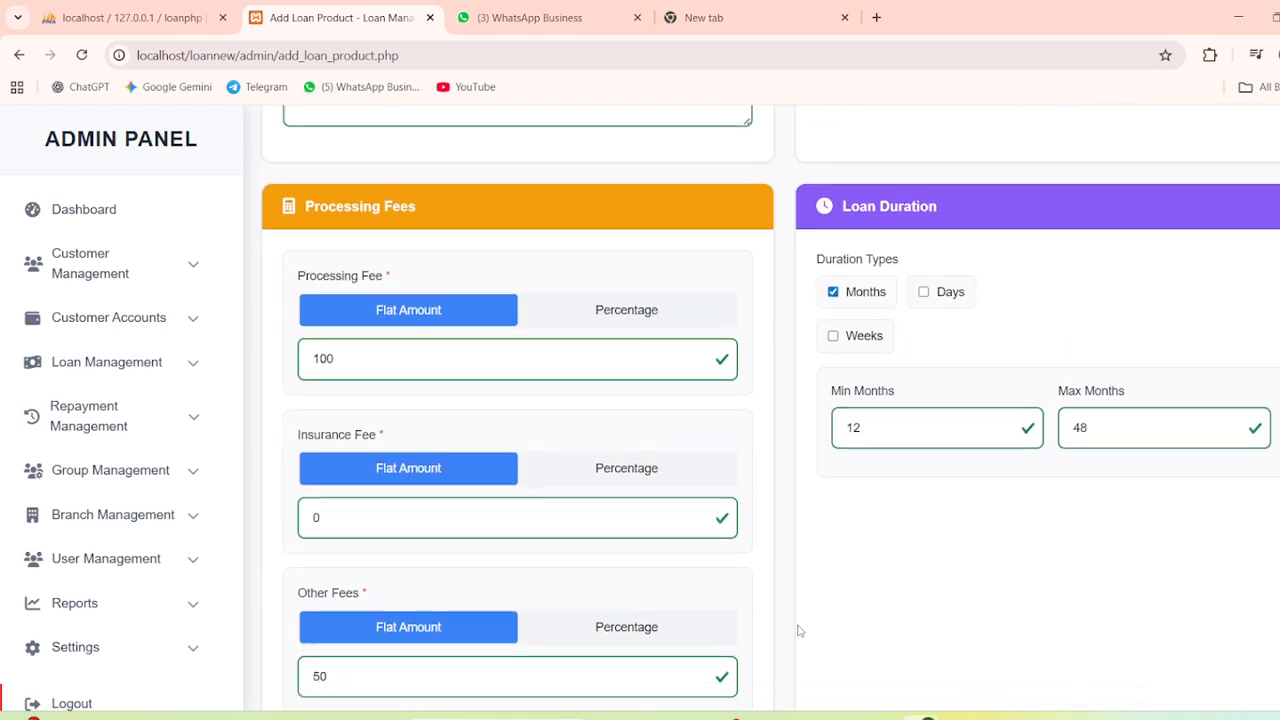
scroll(798, 631, down, 3)
scroll(798, 631, up, 1)
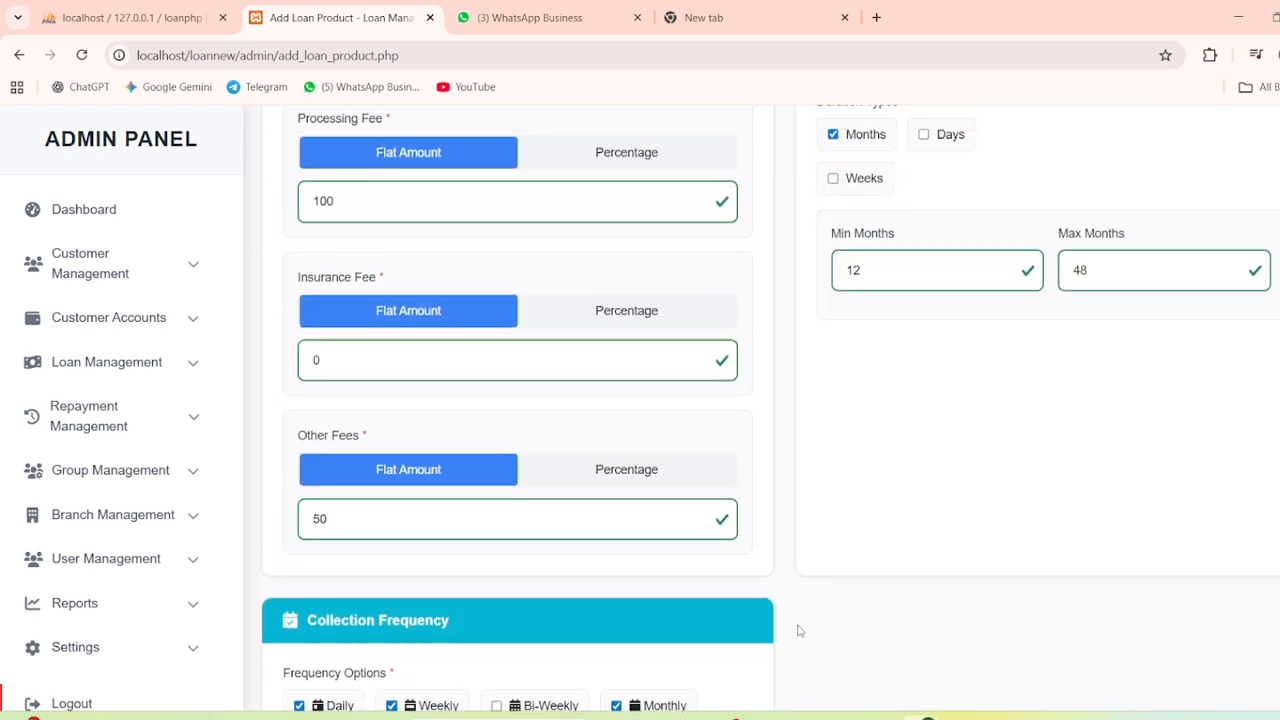
scroll(798, 631, up, 1)
scroll(798, 631, down, 3)
scroll(798, 631, up, 3)
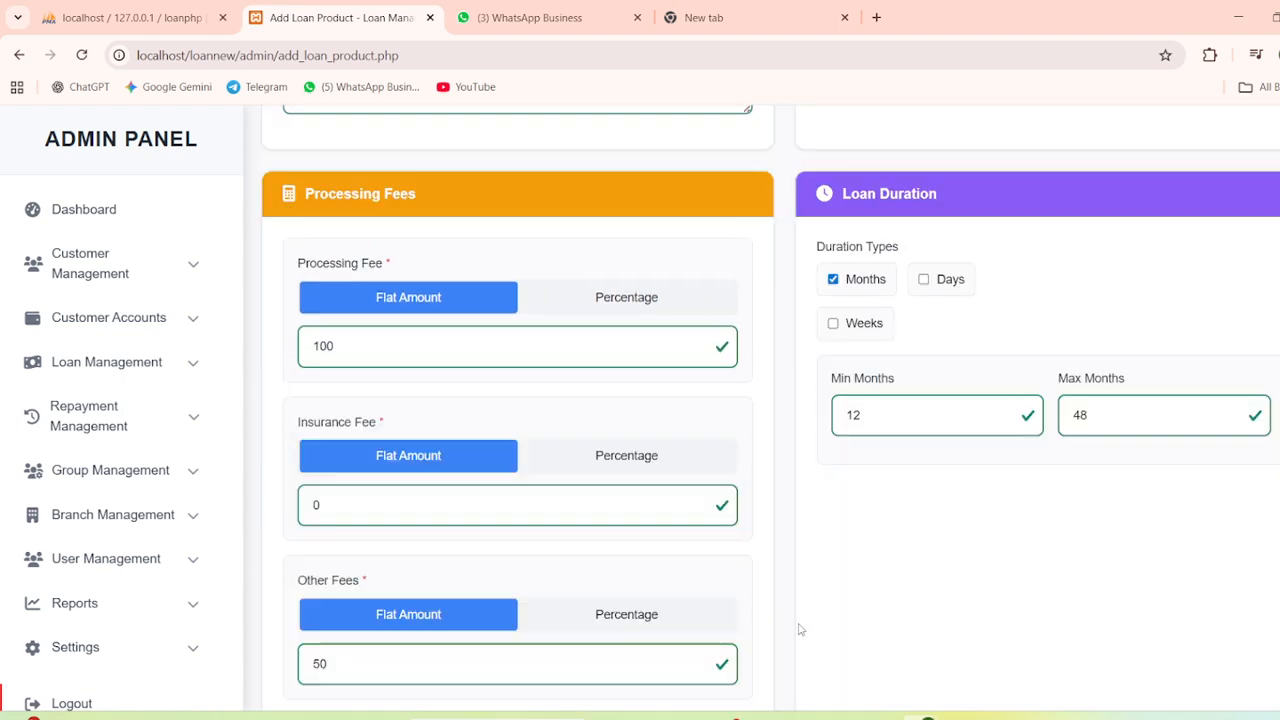
scroll(799, 629, up, 4)
scroll(799, 629, down, 5)
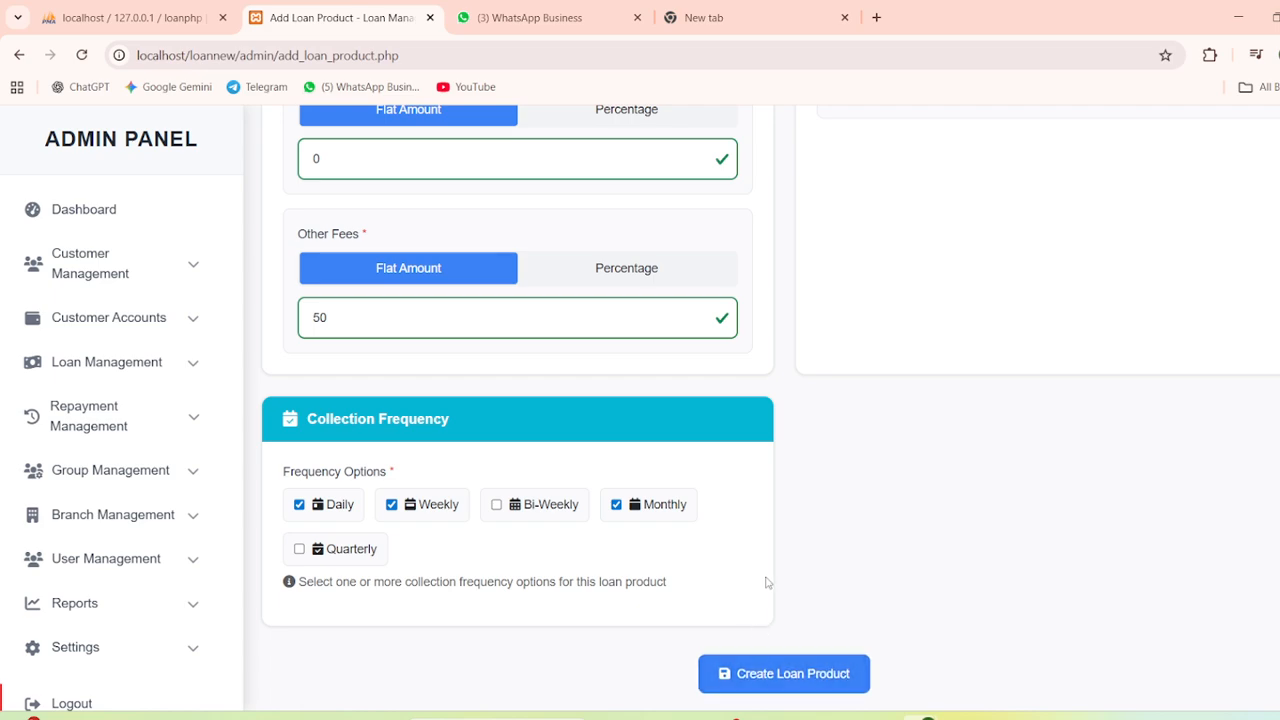
scroll(766, 582, up, 10)
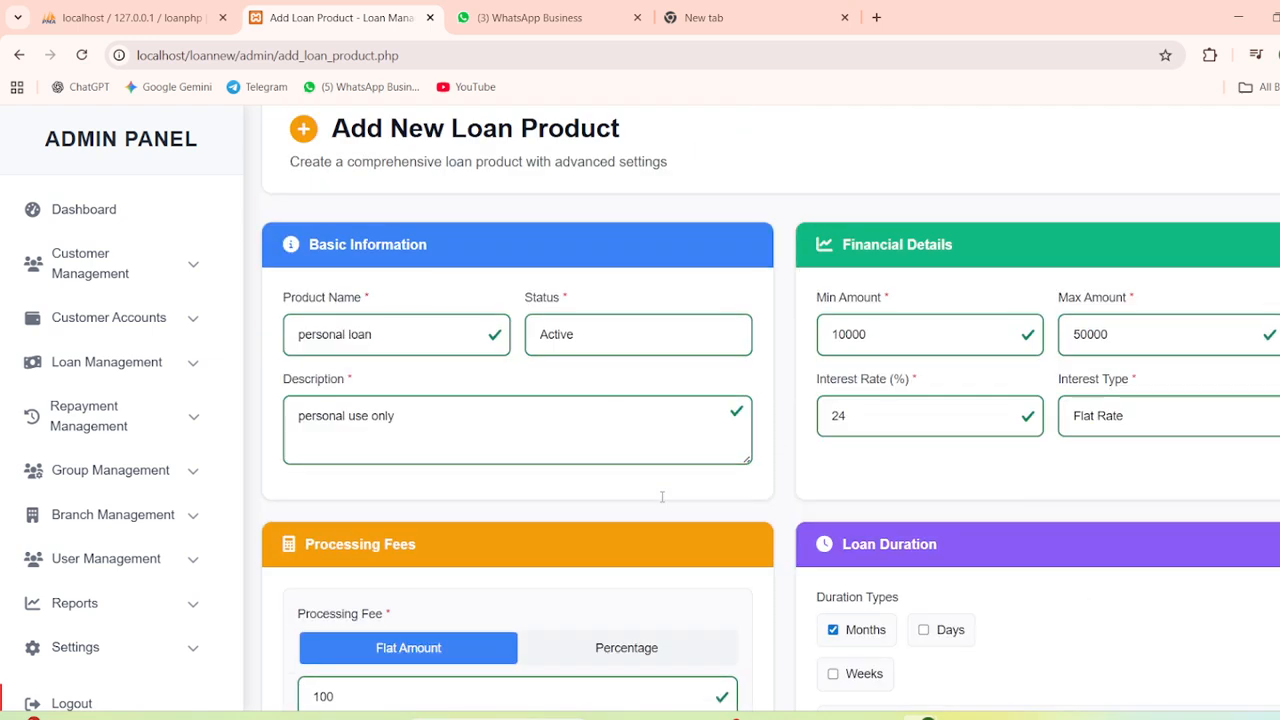
scroll(662, 497, up, 1)
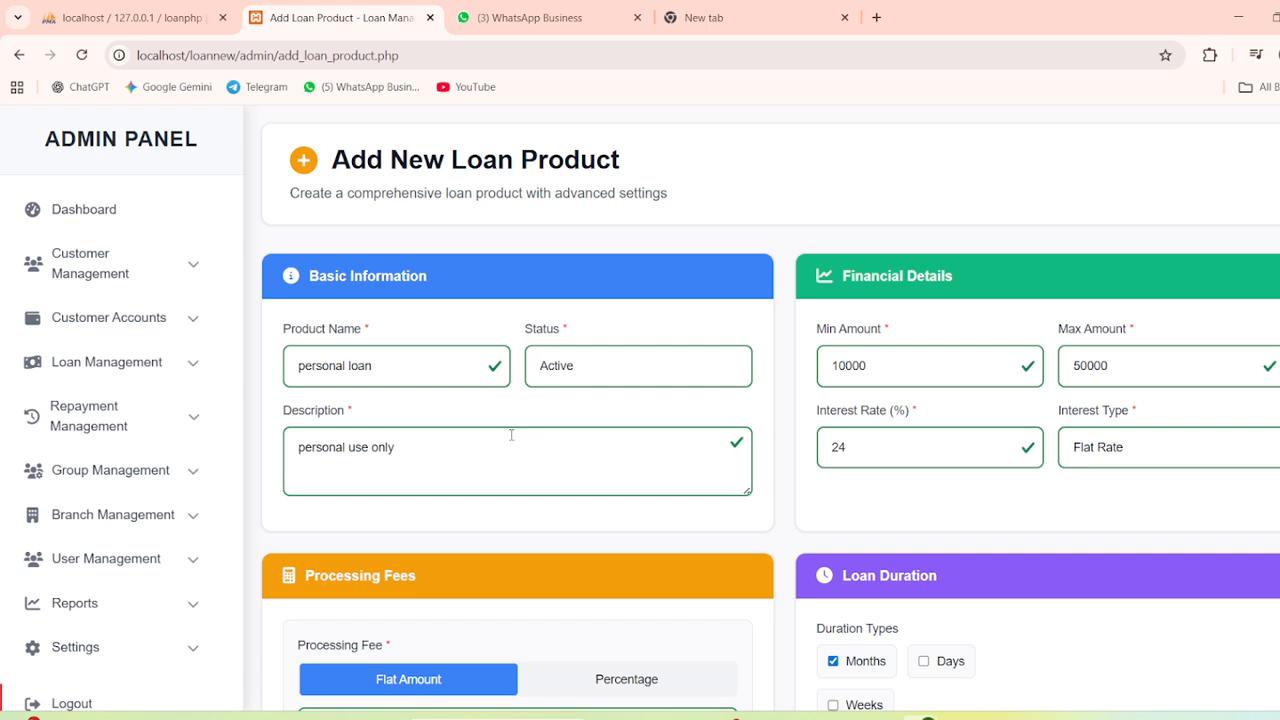
click(133, 363)
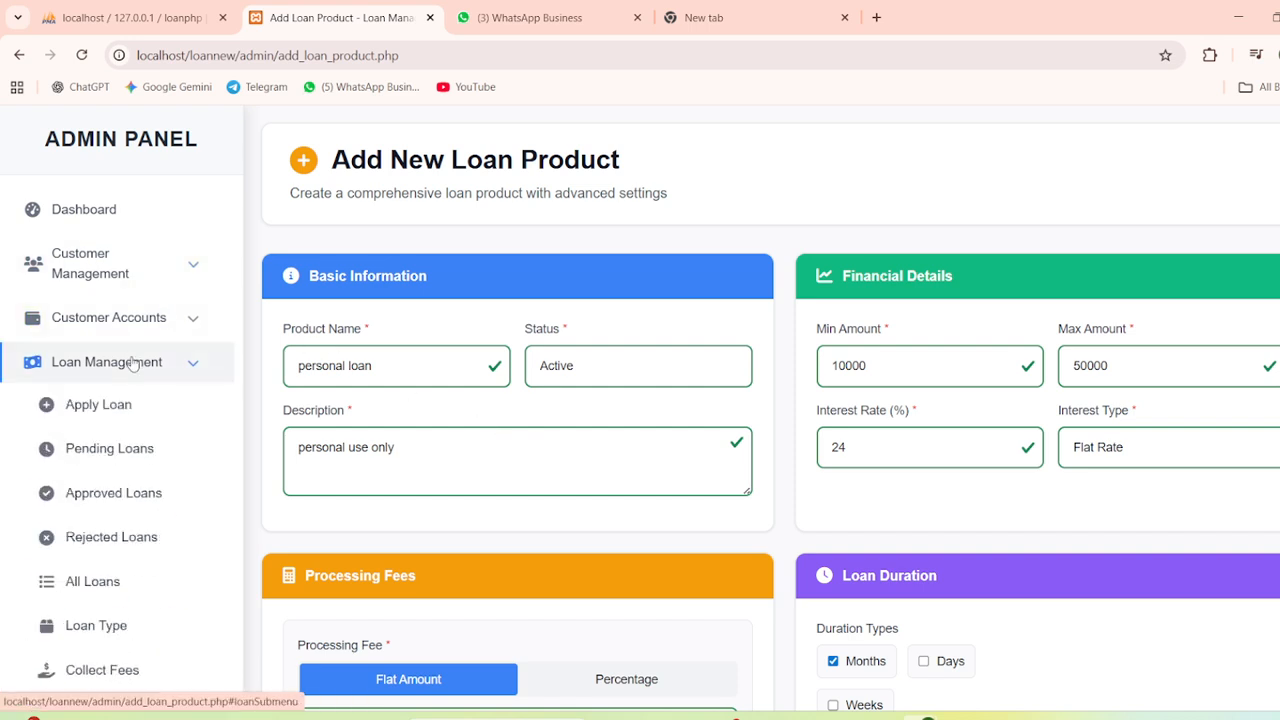
click(125, 404)
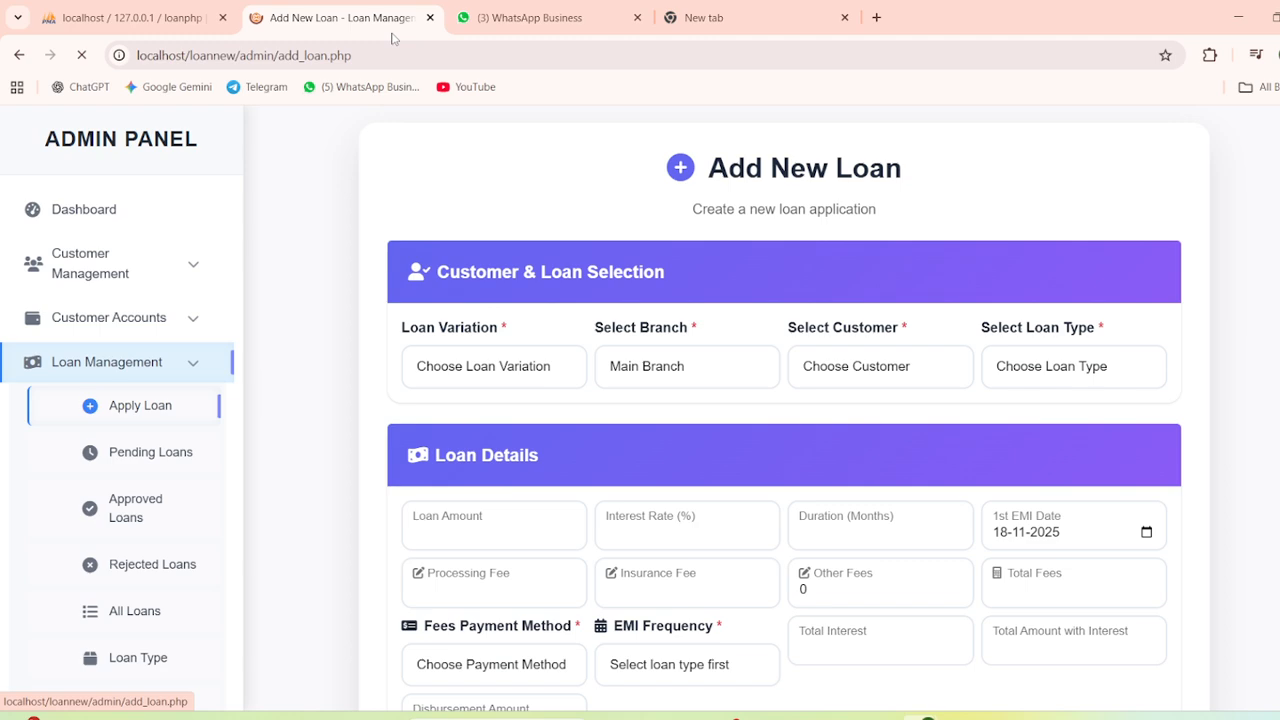
Set the loan variation to Products Loan and the branch to dhaka branch
scroll(494, 380, down, 1)
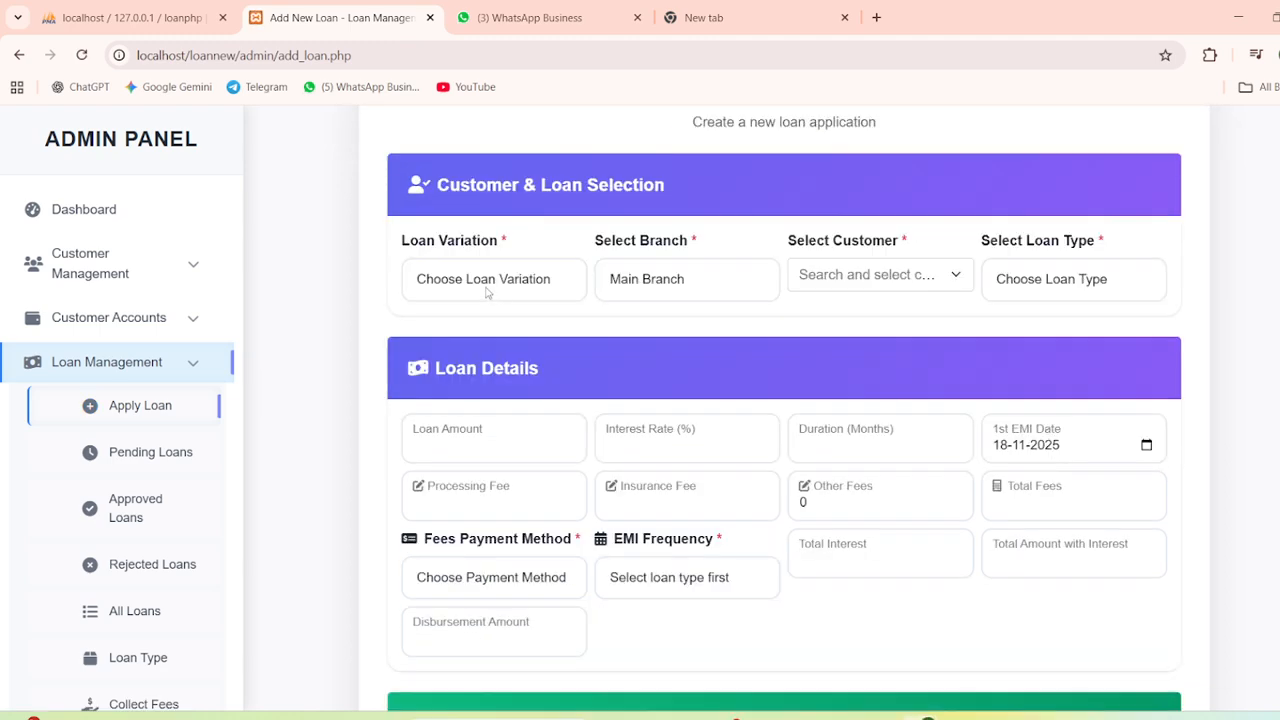
click(487, 290)
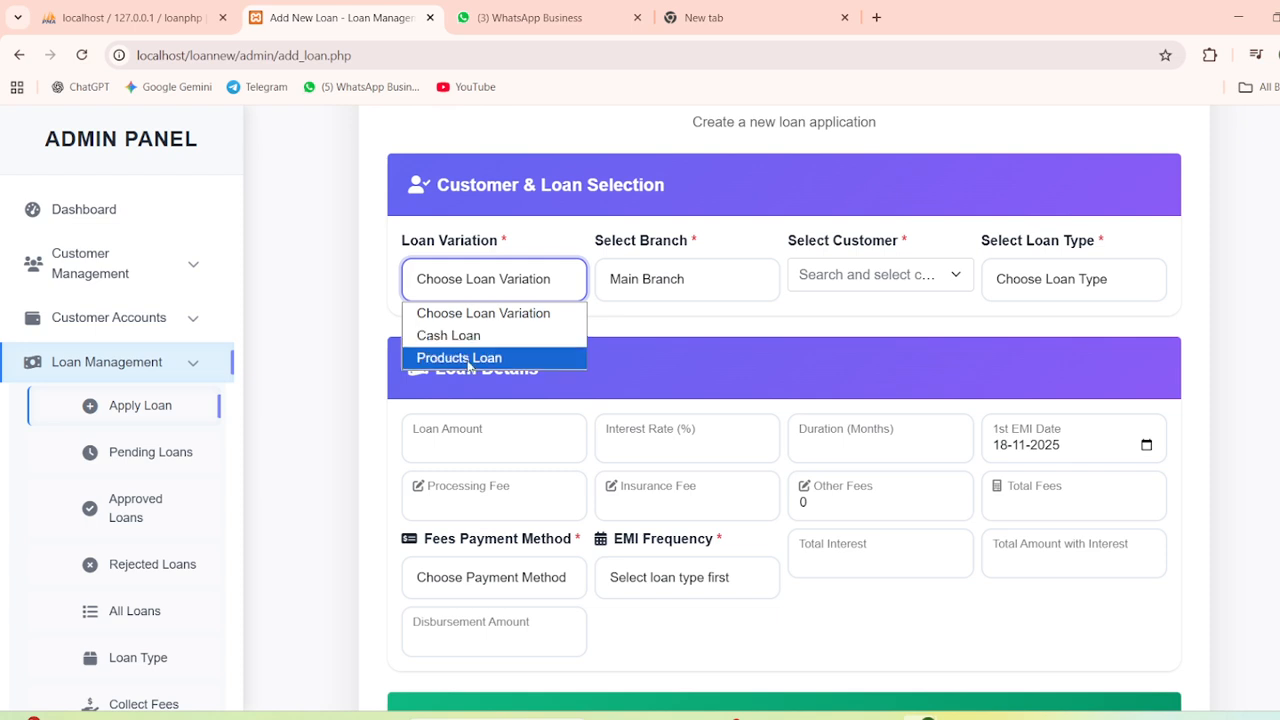
click(467, 341)
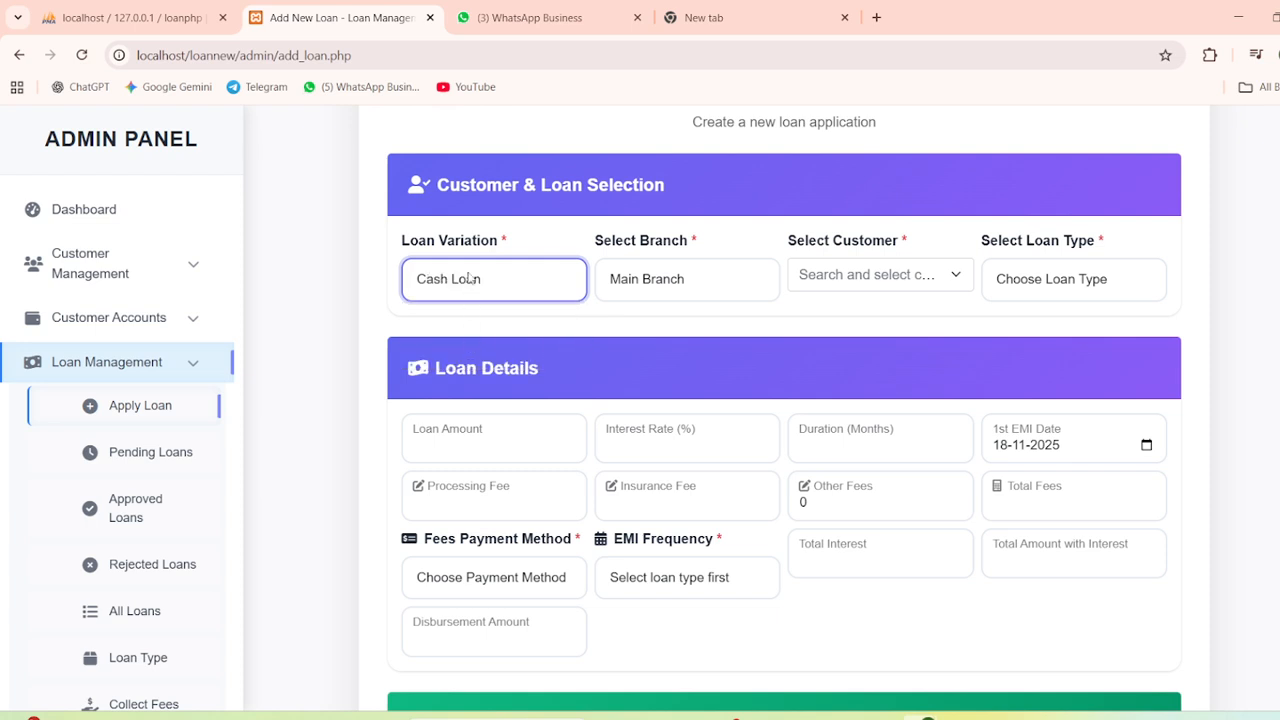
click(470, 279)
click(459, 357)
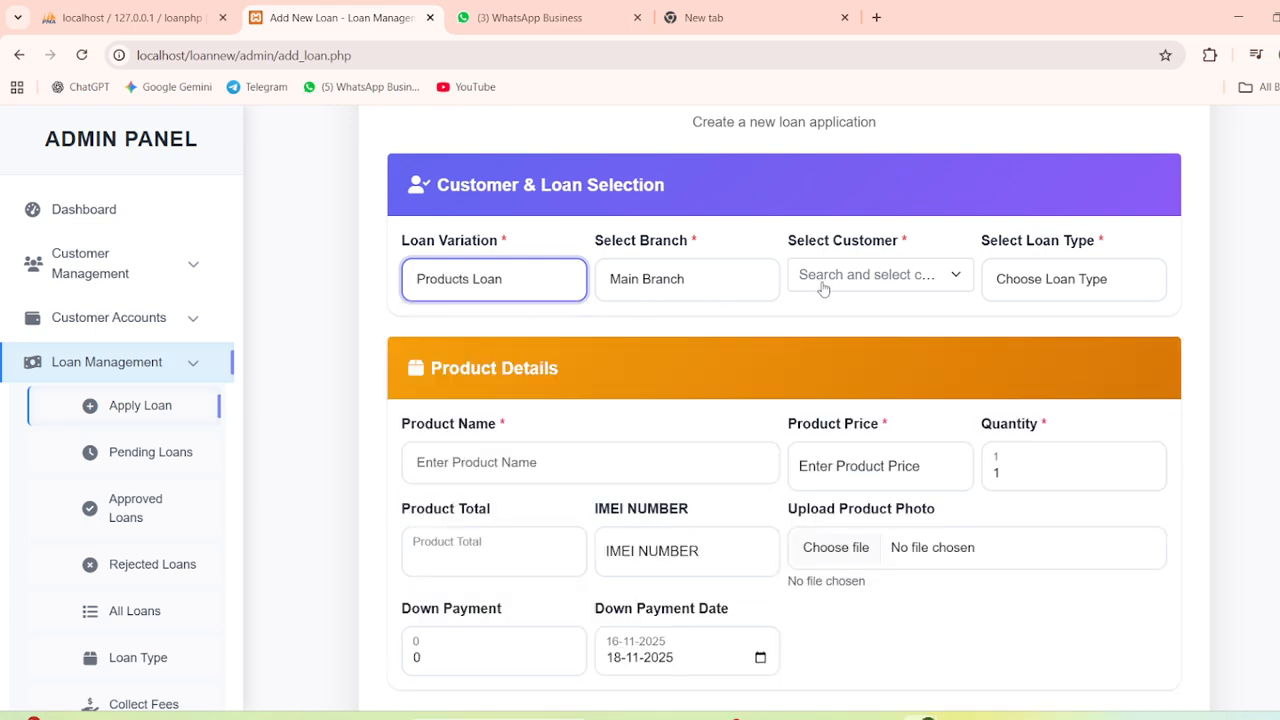
click(676, 289)
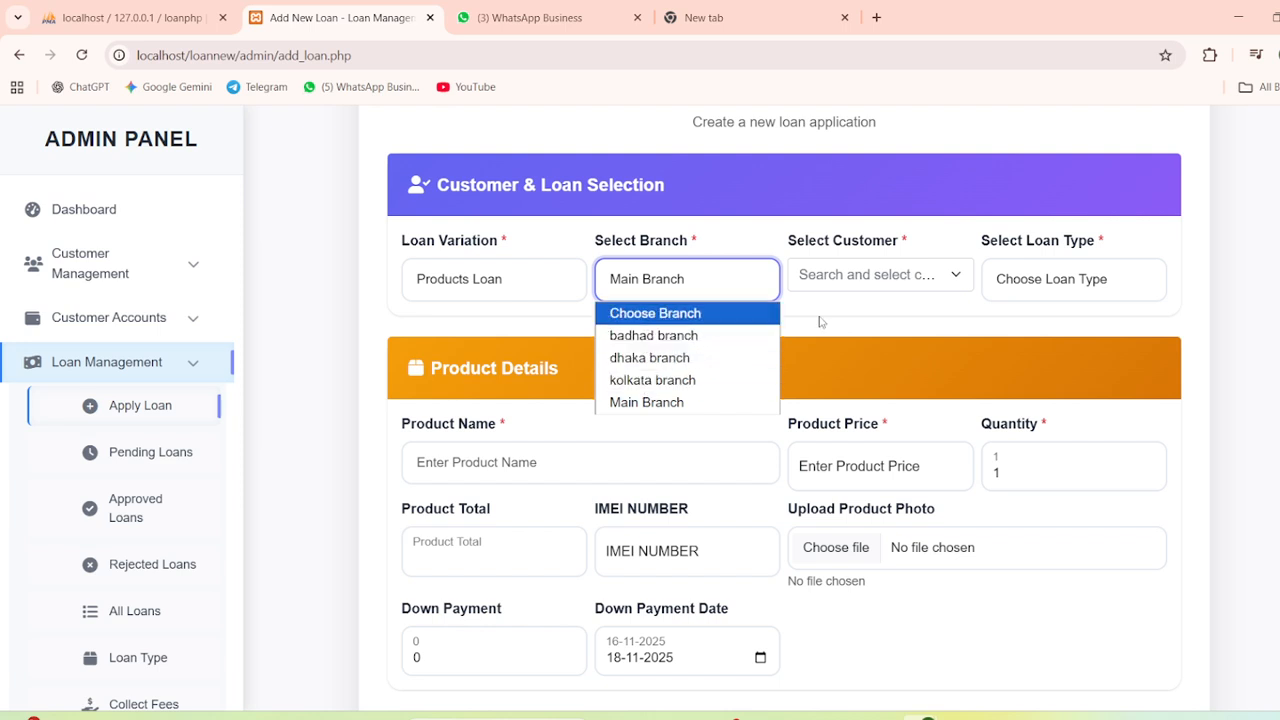
click(848, 278)
click(684, 293)
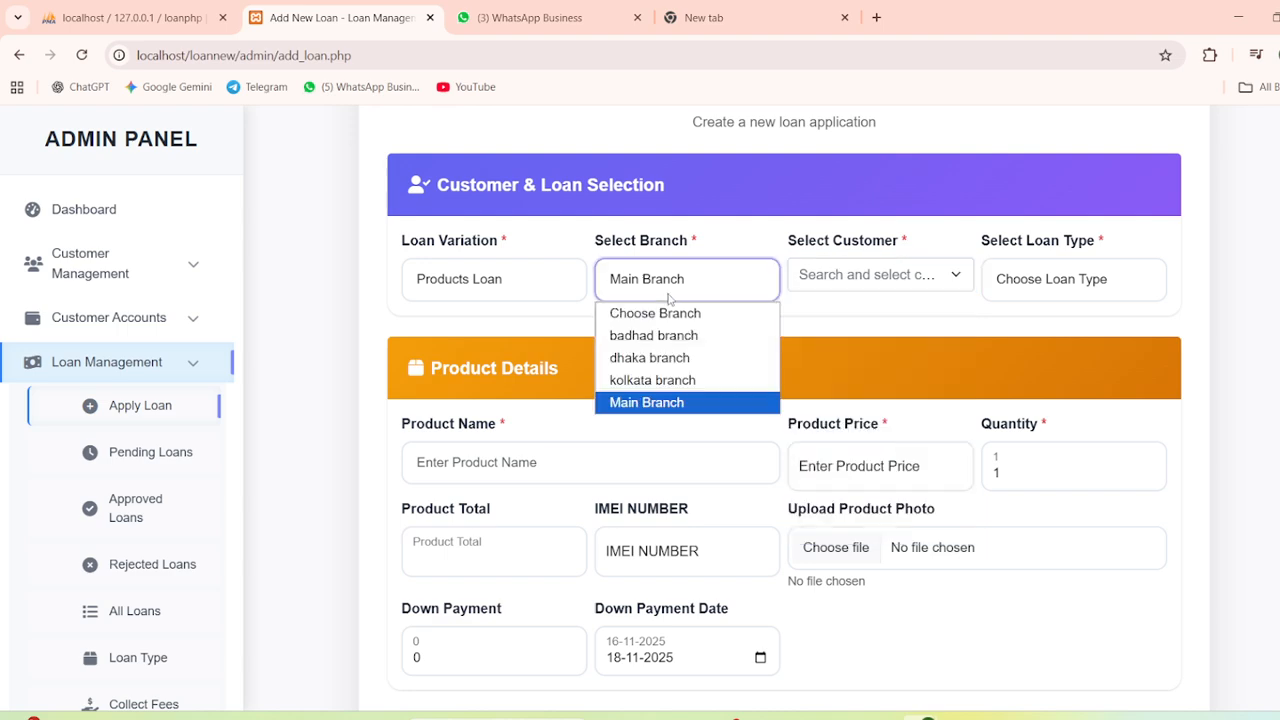
click(645, 357)
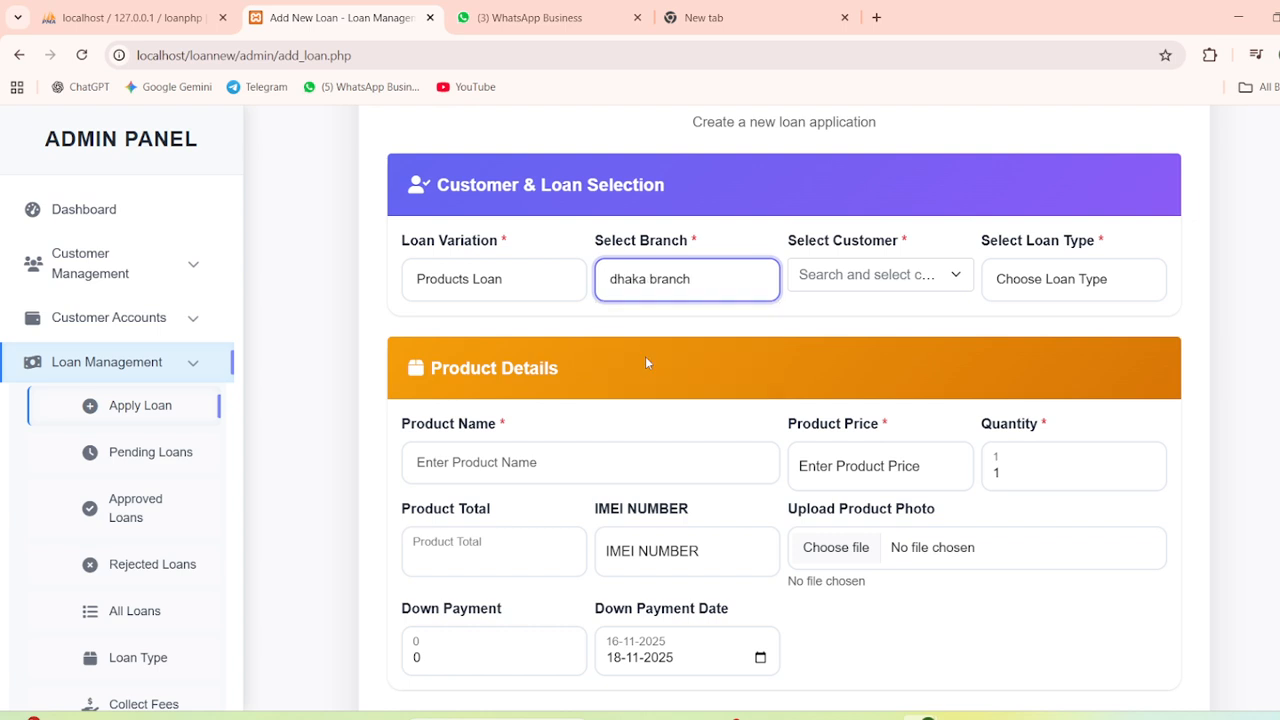
click(838, 280)
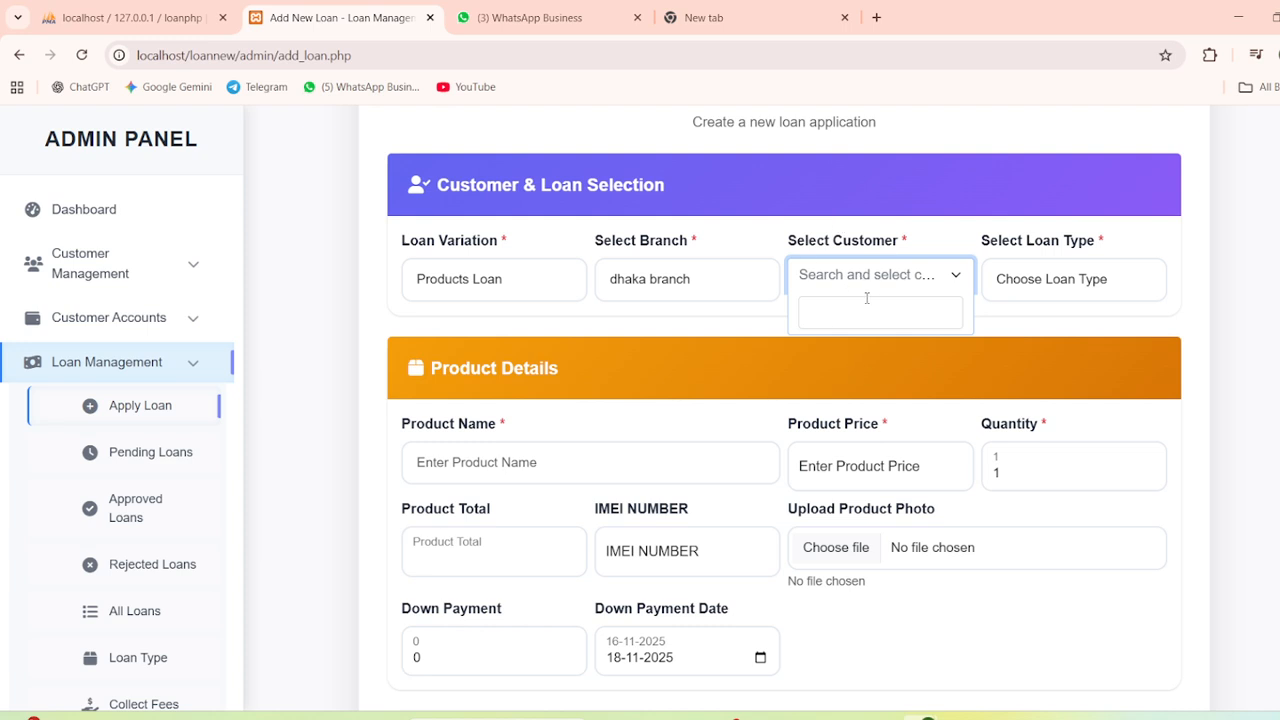
Switch the branch to Main Branch, pick its customer, and choose gold loan (2.00%)
click(702, 295)
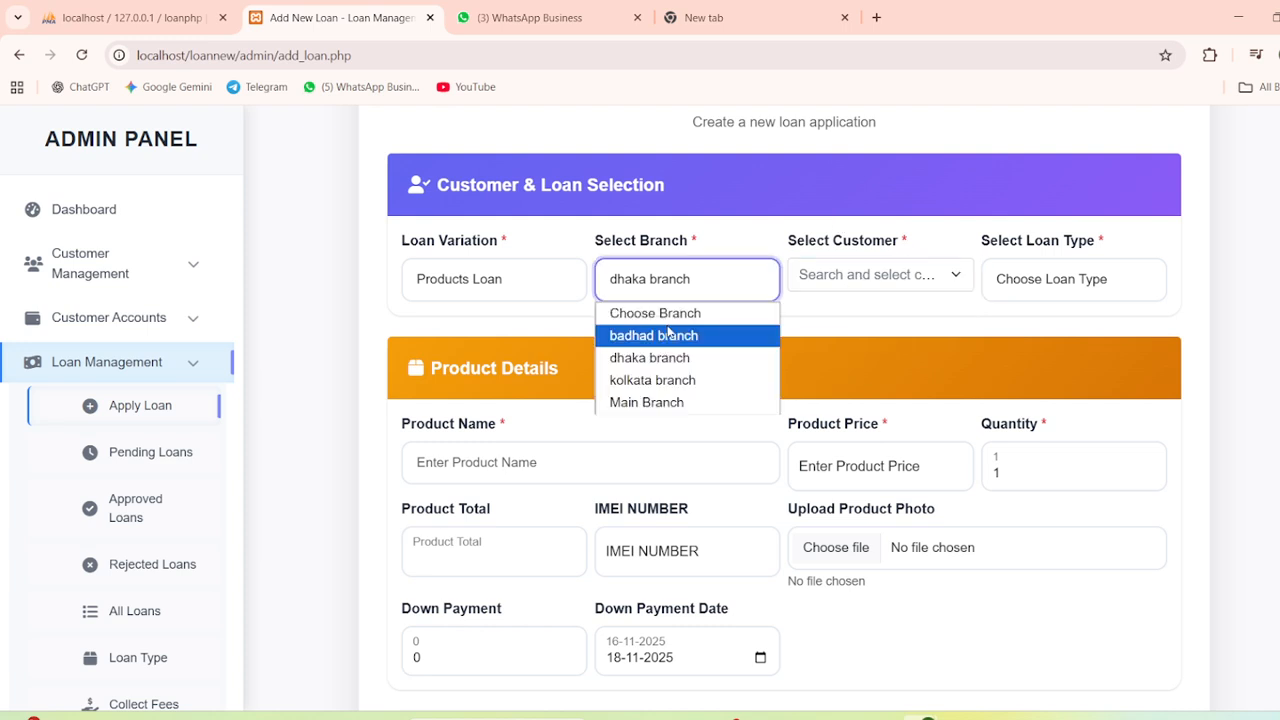
click(669, 402)
click(858, 276)
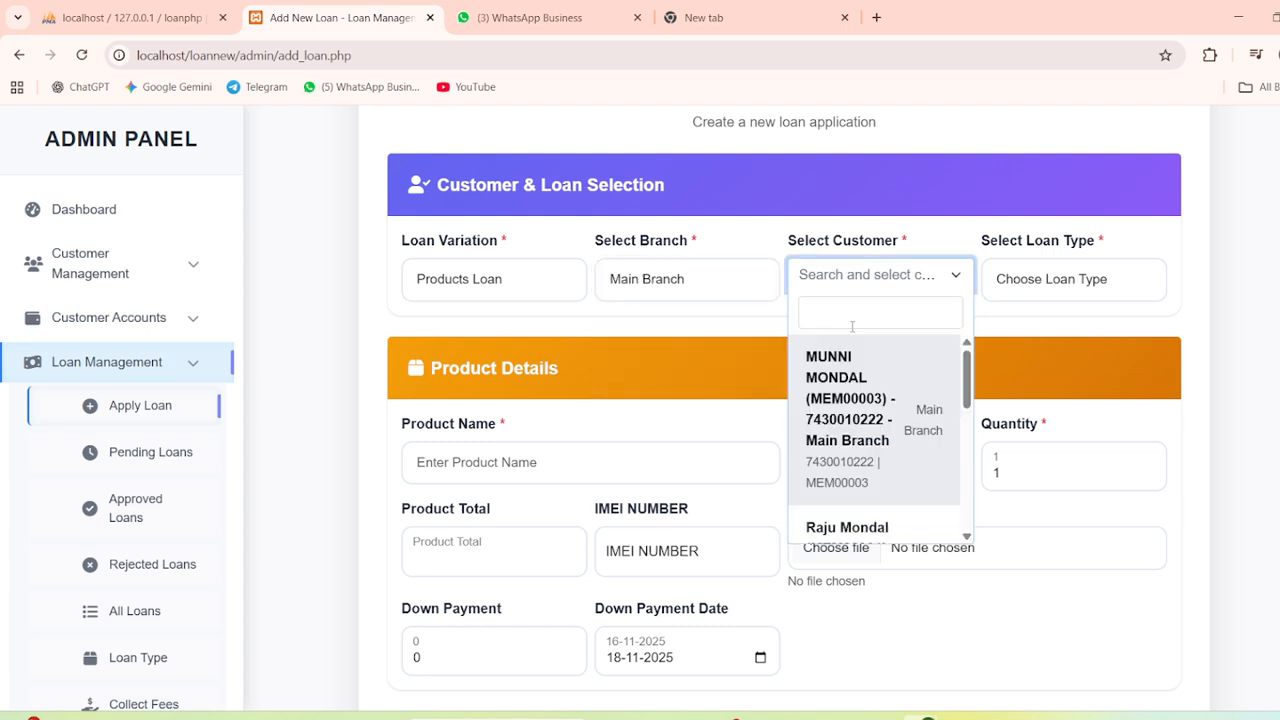
click(842, 405)
click(1053, 288)
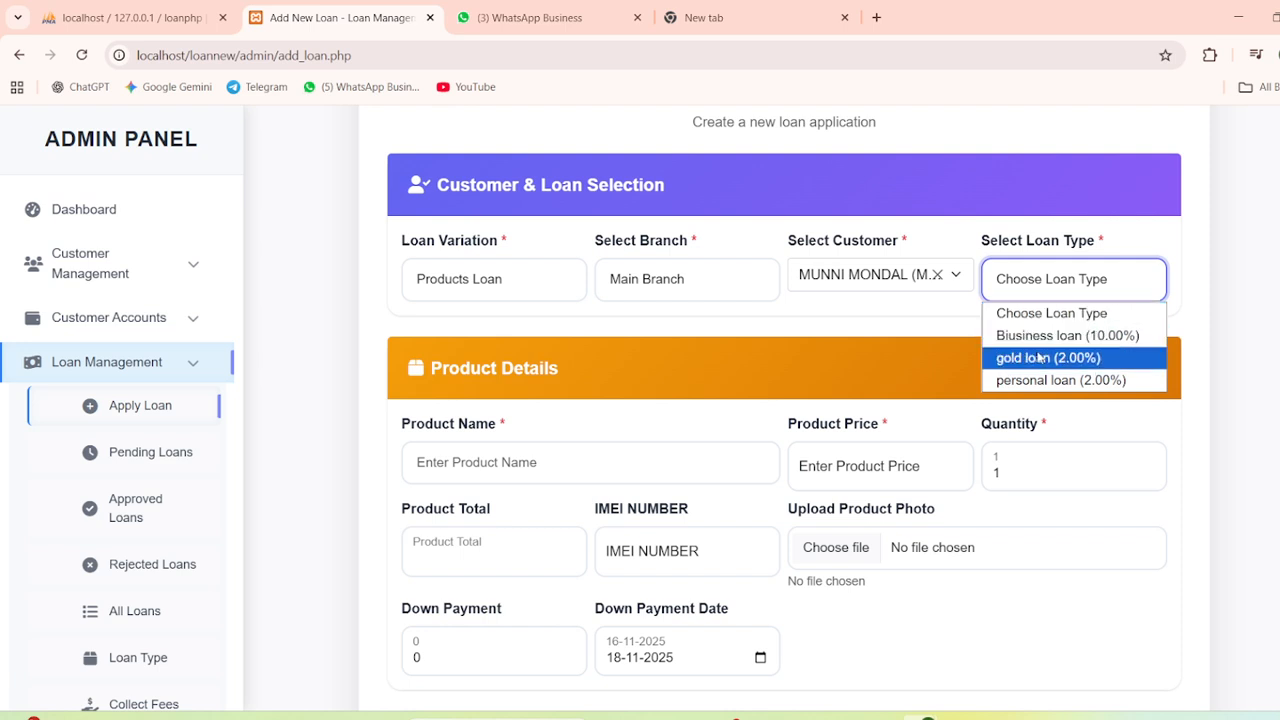
click(1038, 358)
scroll(757, 334, down, 2)
scroll(545, 199, down, 1)
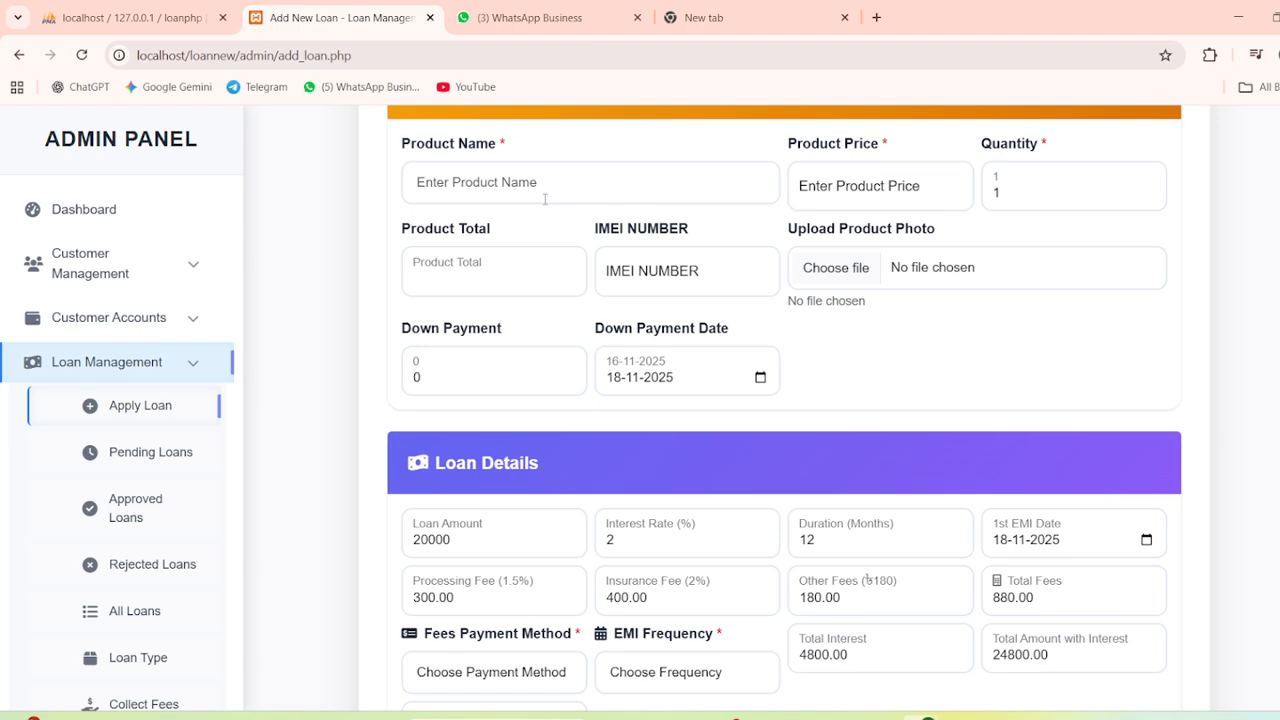
click(545, 199)
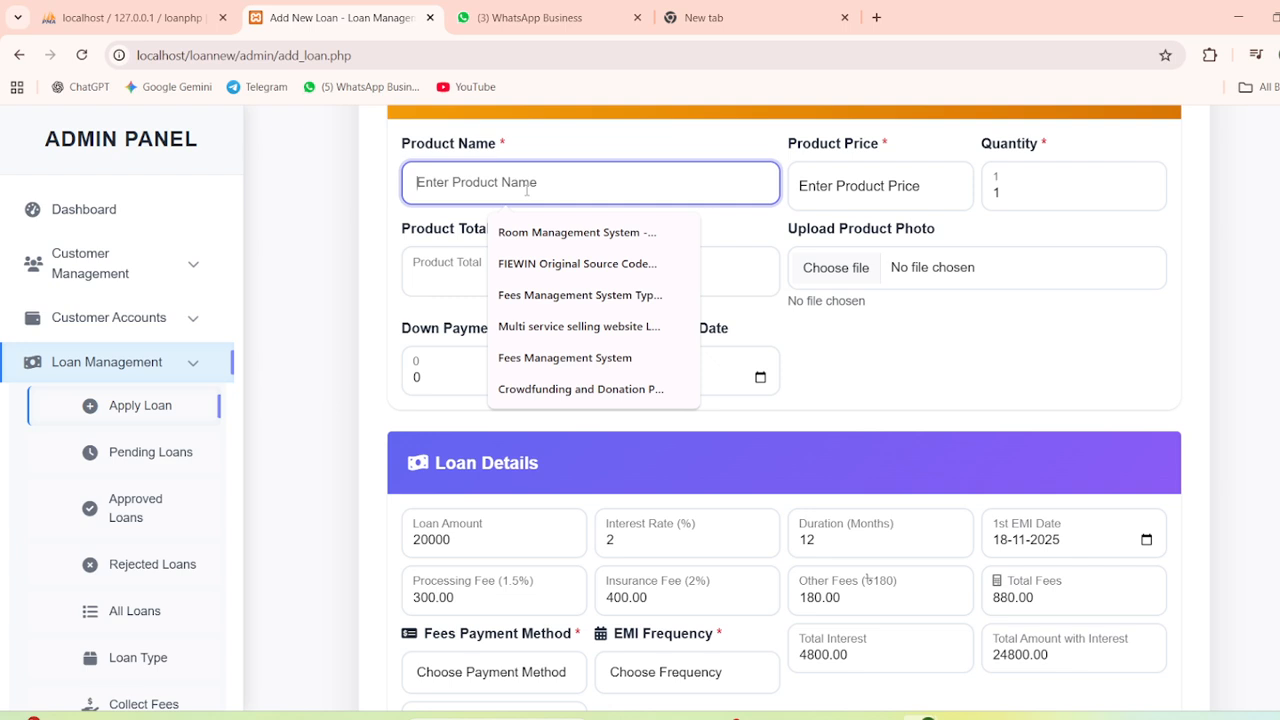
Enter product almari priced 15000 with a 5000 down payment, leaving a 10000.00 loan
text(l)
key(BackSpace)
text(almari)
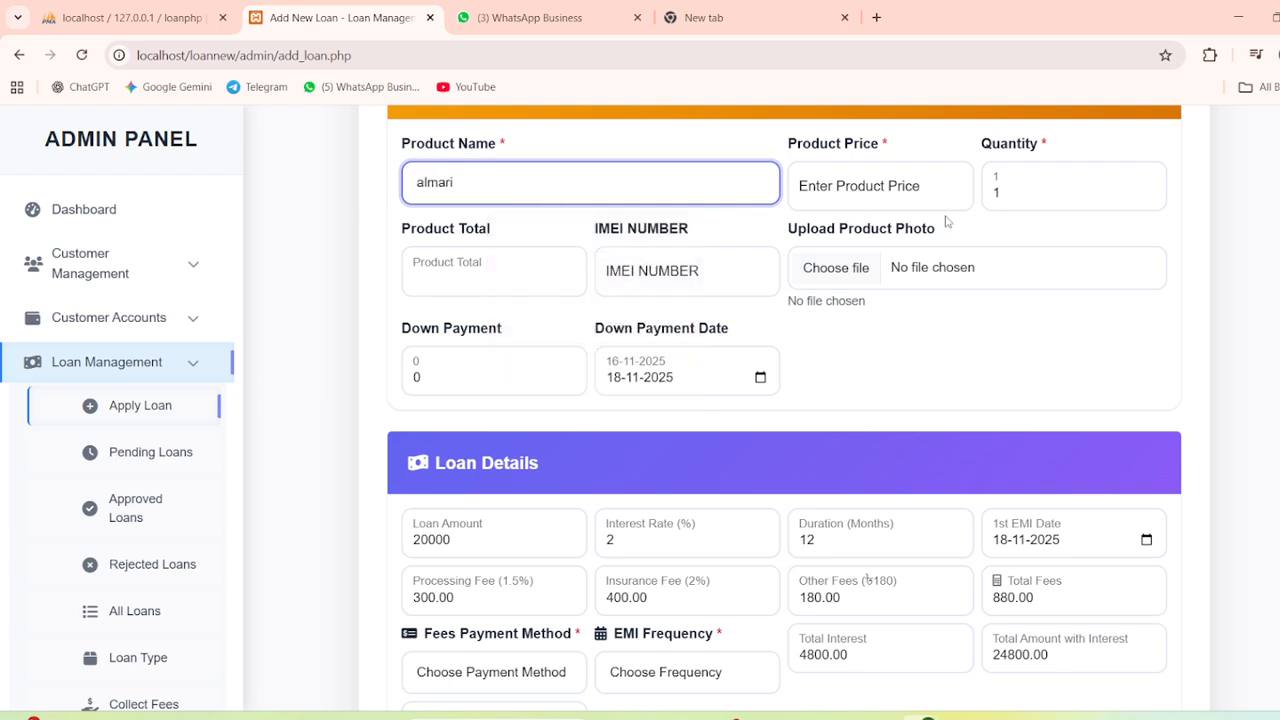
click(914, 200)
text(15000)
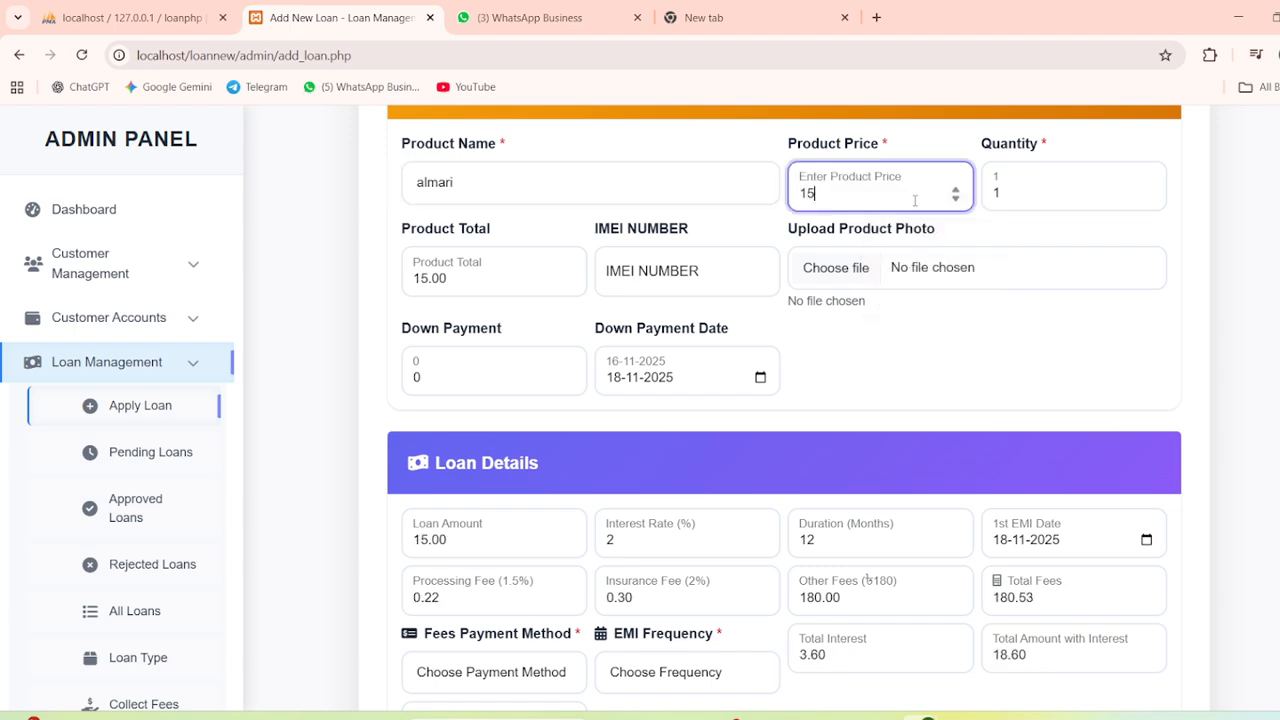
double_click(409, 377)
text(5000)
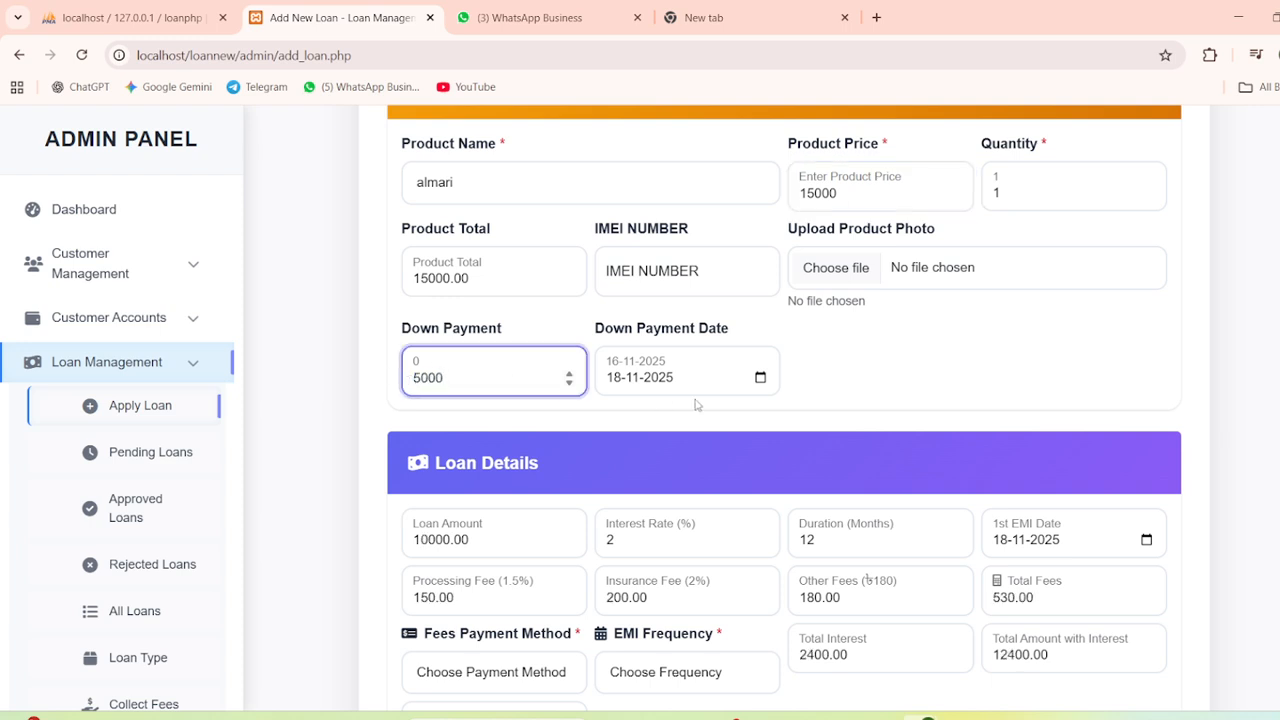
click(910, 345)
scroll(739, 337, down, 3)
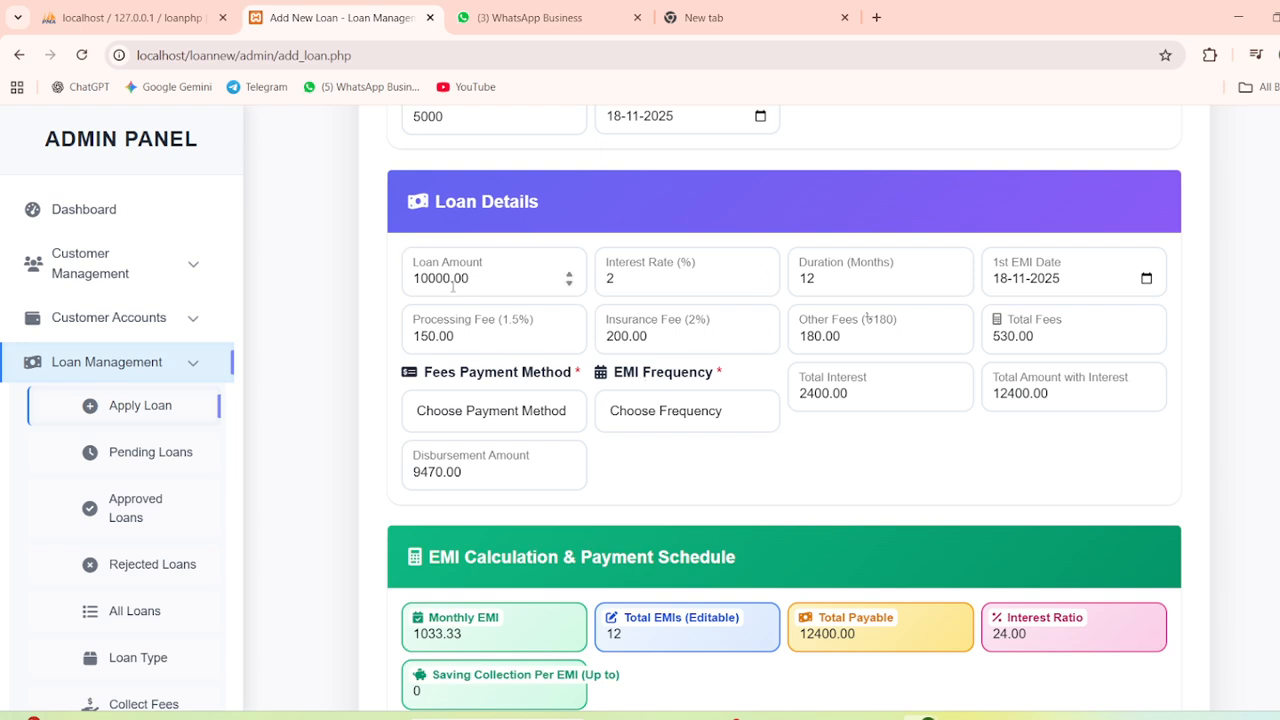
Change the 1st EMI date from 18-11-2025 to 25-11-2025
scroll(453, 287, up, 2)
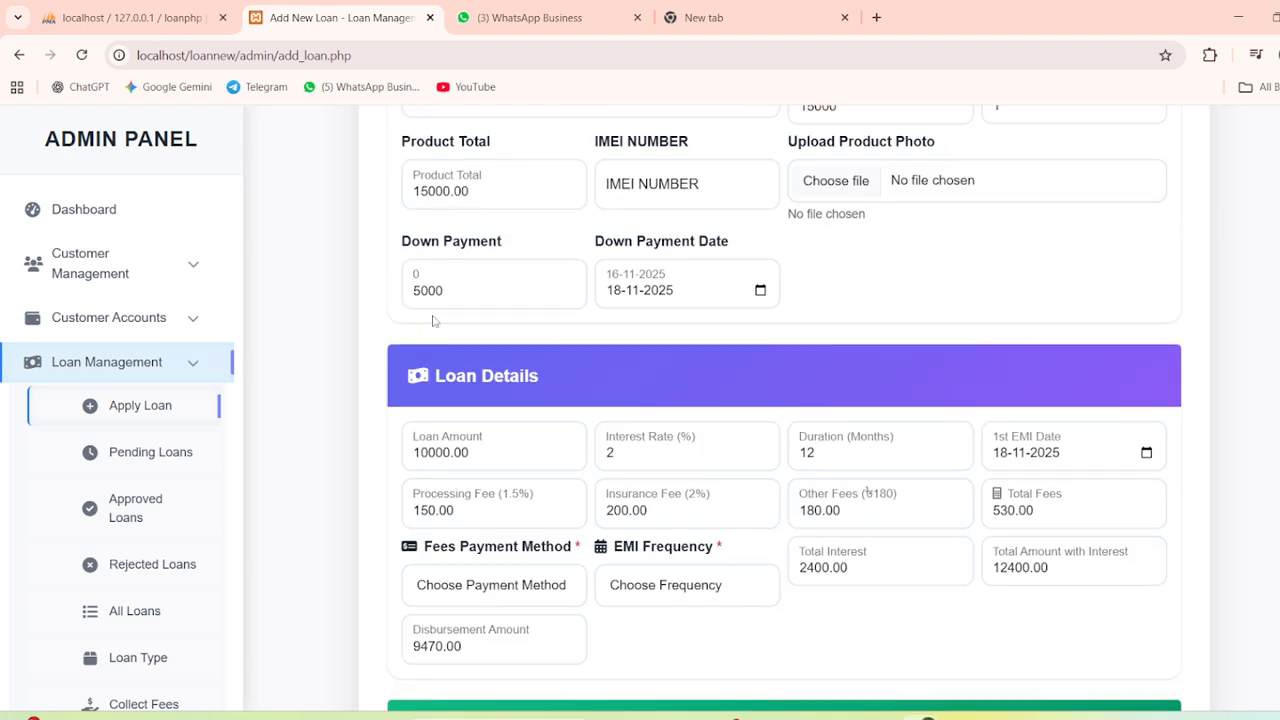
scroll(438, 320, down, 1)
scroll(464, 376, down, 1)
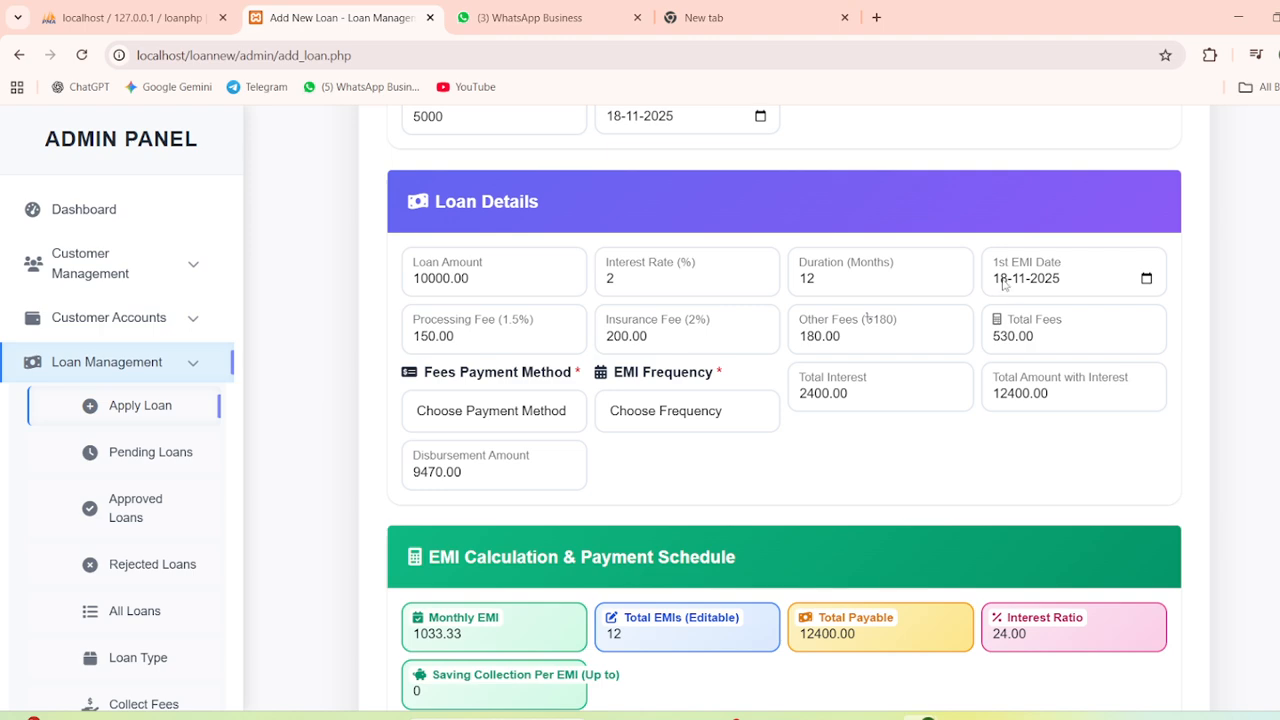
click(1001, 282)
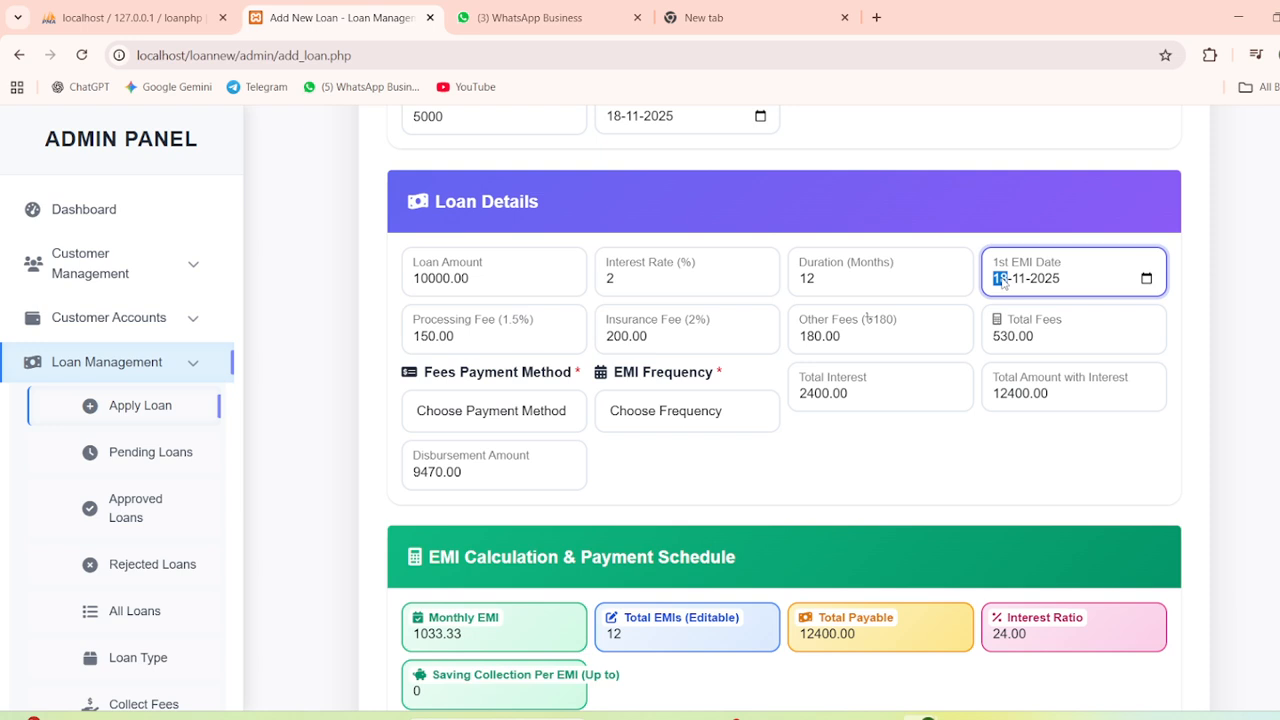
text(25)
click(997, 458)
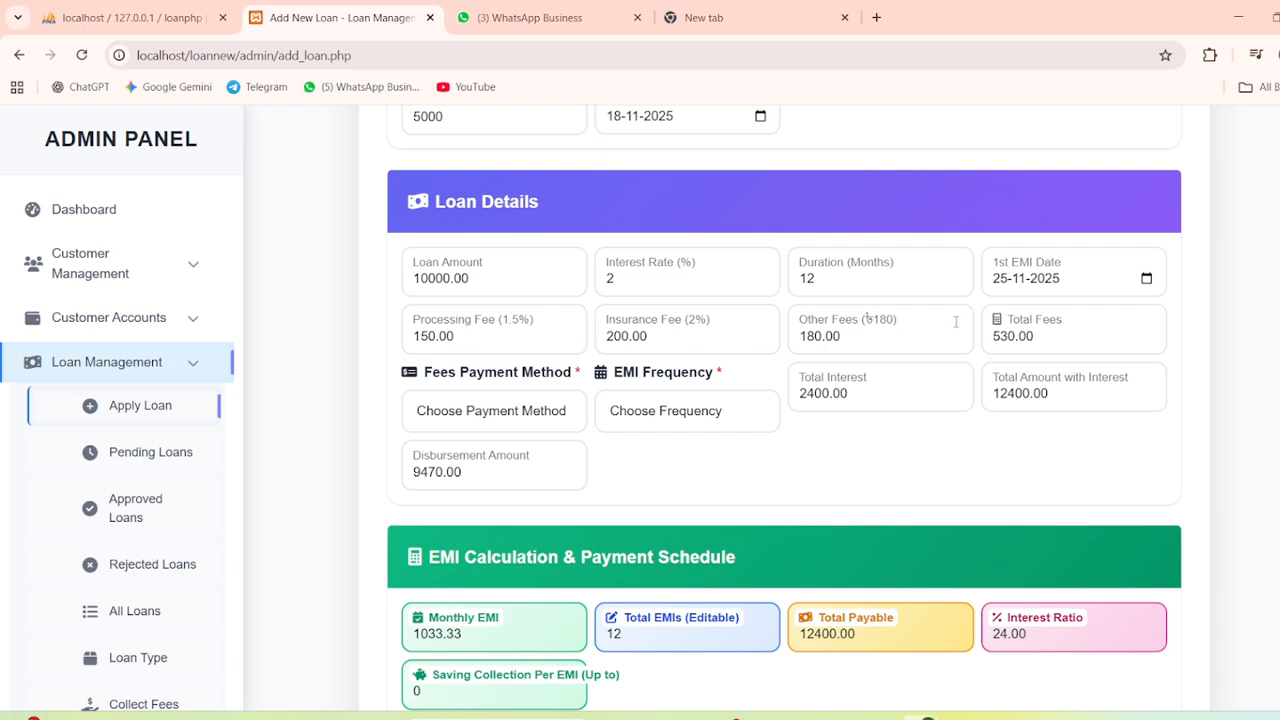
click(445, 410)
Have the customer pay fees separately and set EMI frequency to Weekly (48 × 258.33)
scroll(478, 362, down, 1)
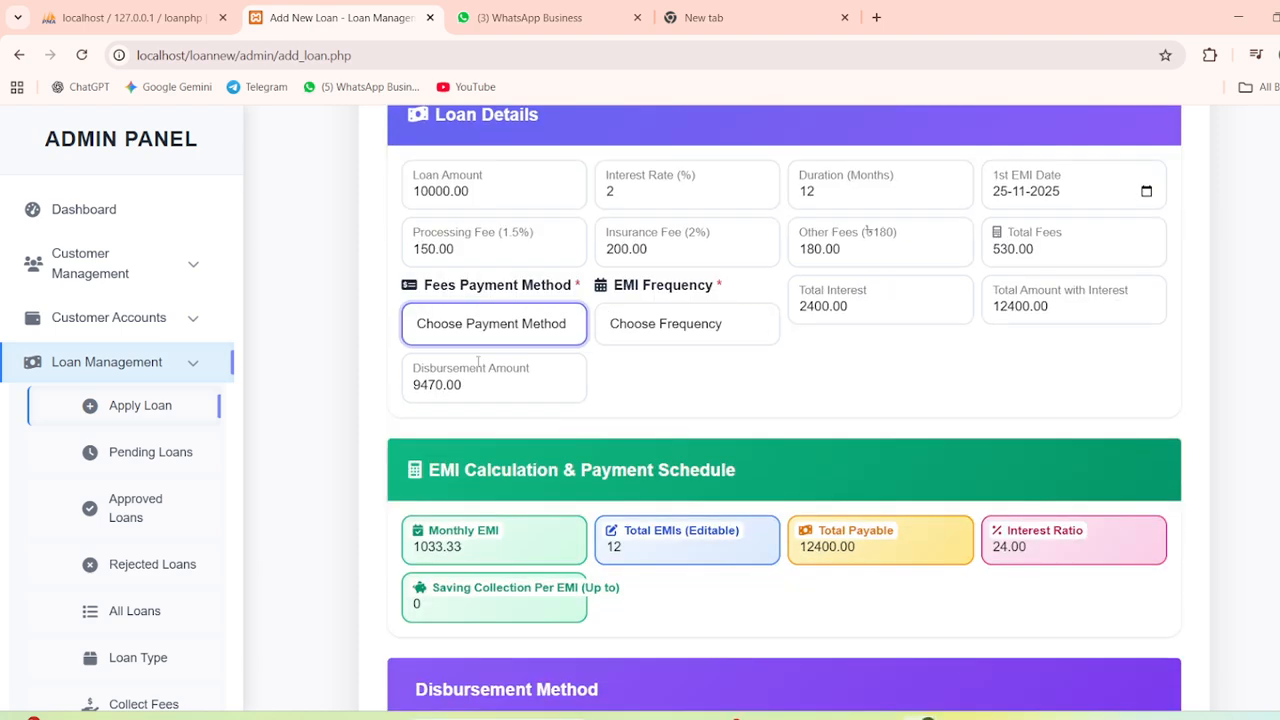
click(485, 330)
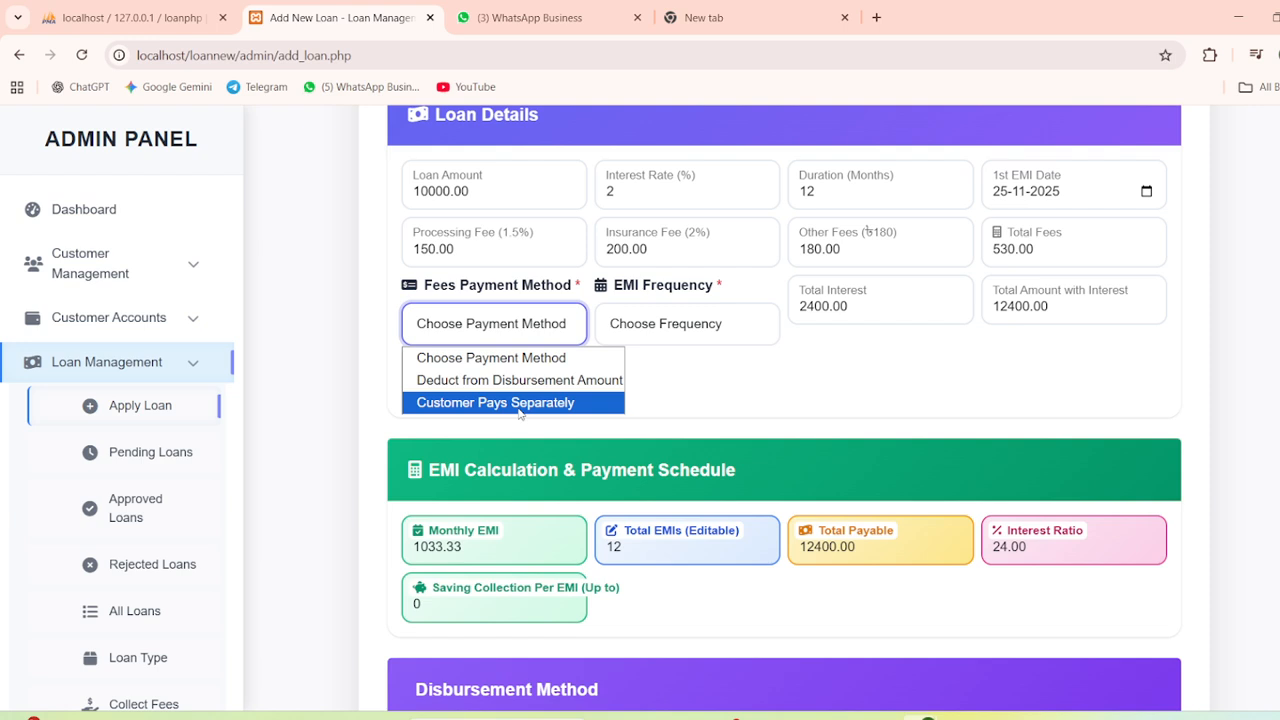
click(520, 404)
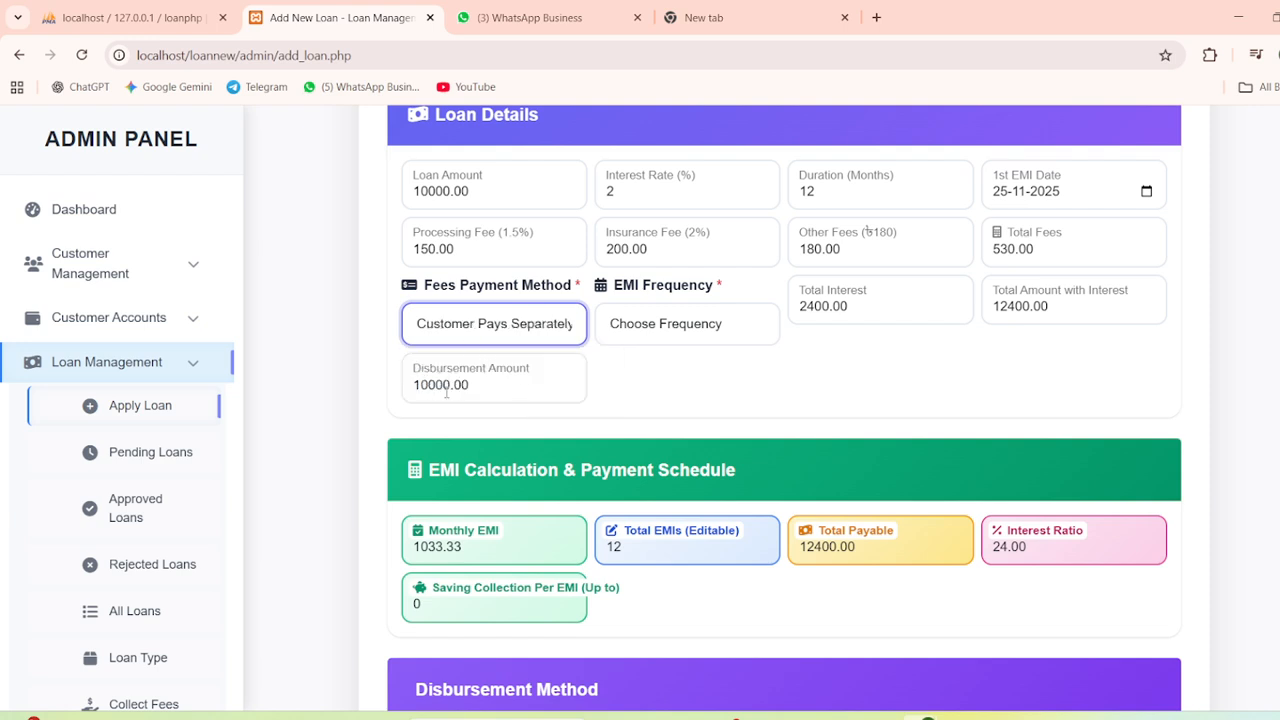
drag(529, 384, 413, 383)
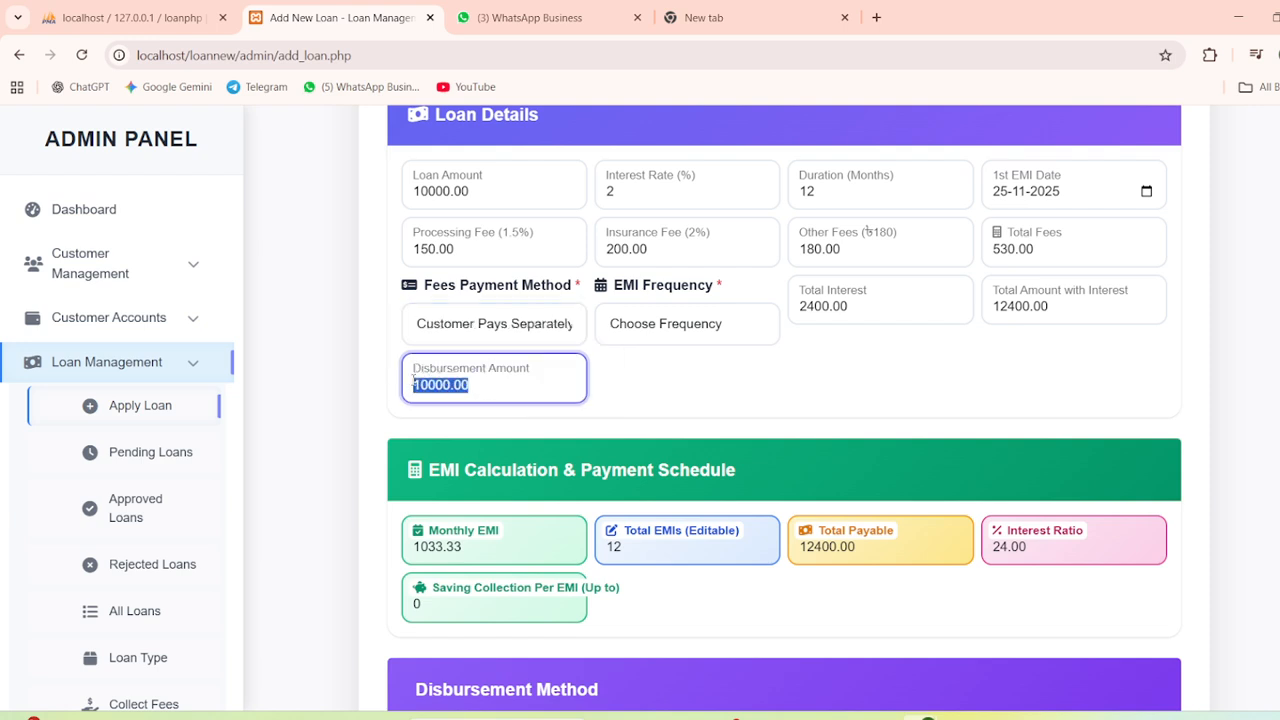
click(478, 383)
click(645, 337)
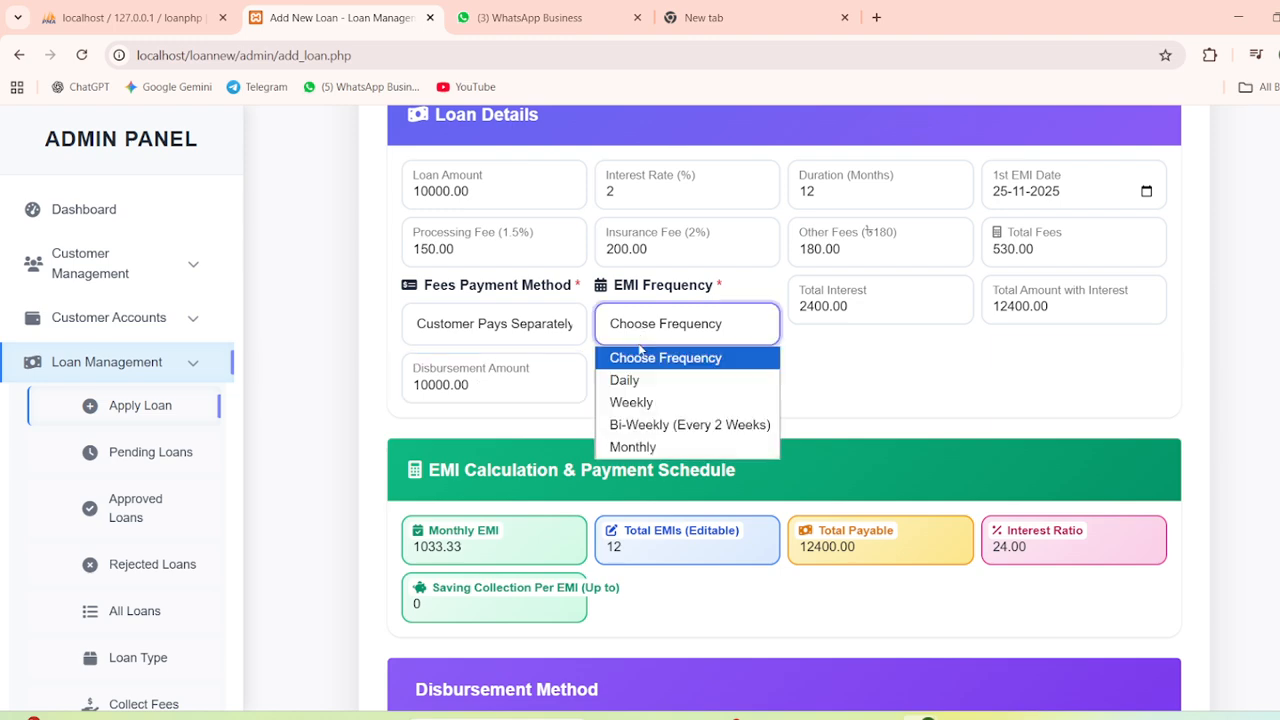
click(631, 402)
scroll(968, 330, down, 1)
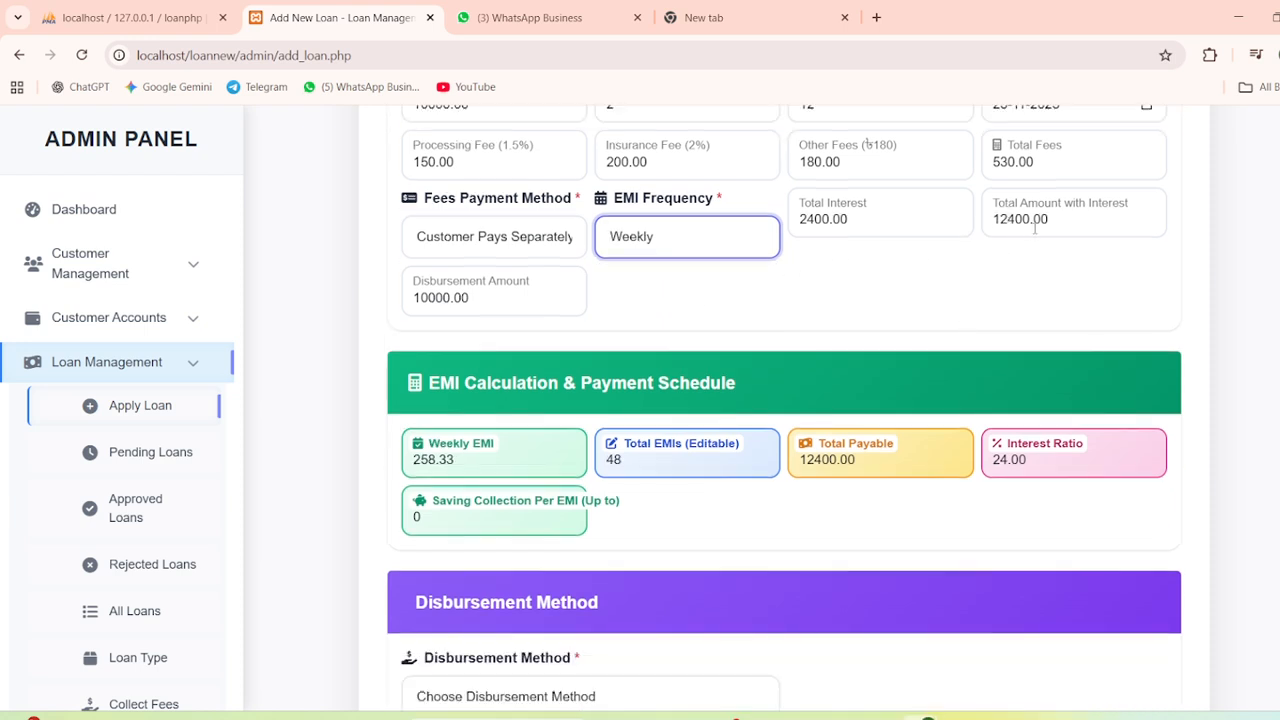
scroll(846, 317, down, 2)
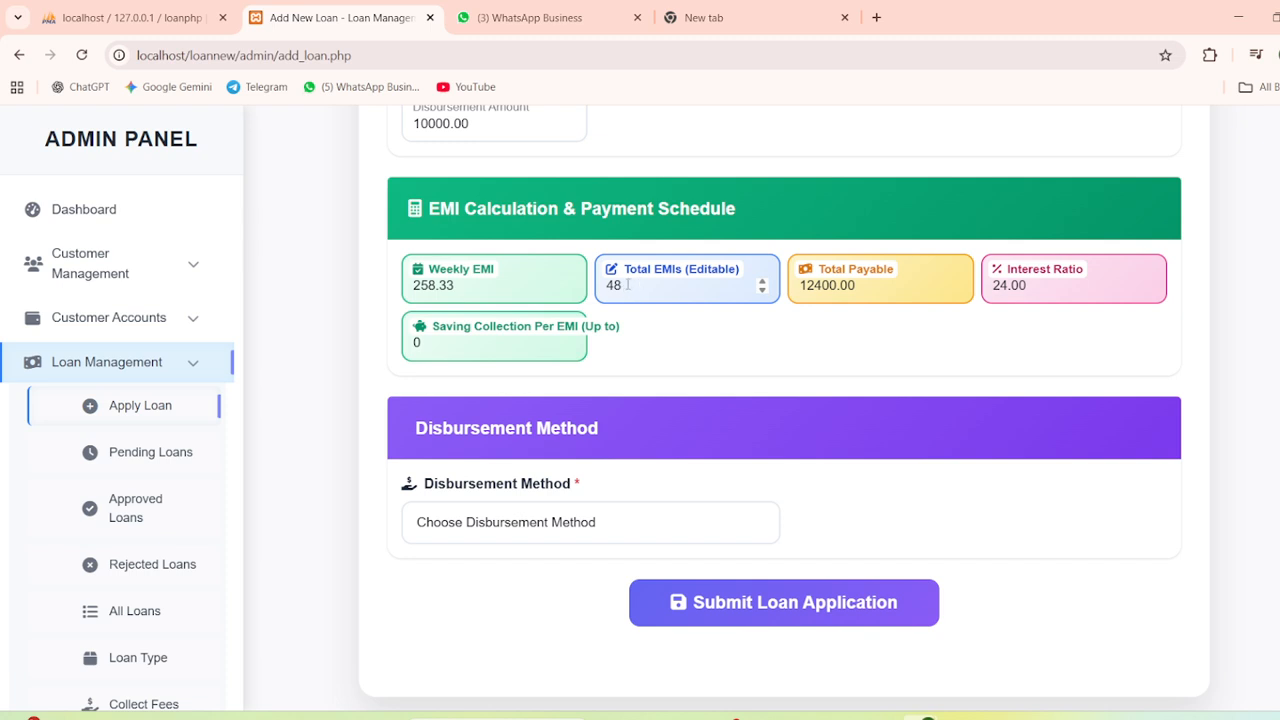
Set 50 total EMIs, 25 saving collection per EMI and Cash disbursement, then submit
drag(627, 285, 588, 287)
text(50)
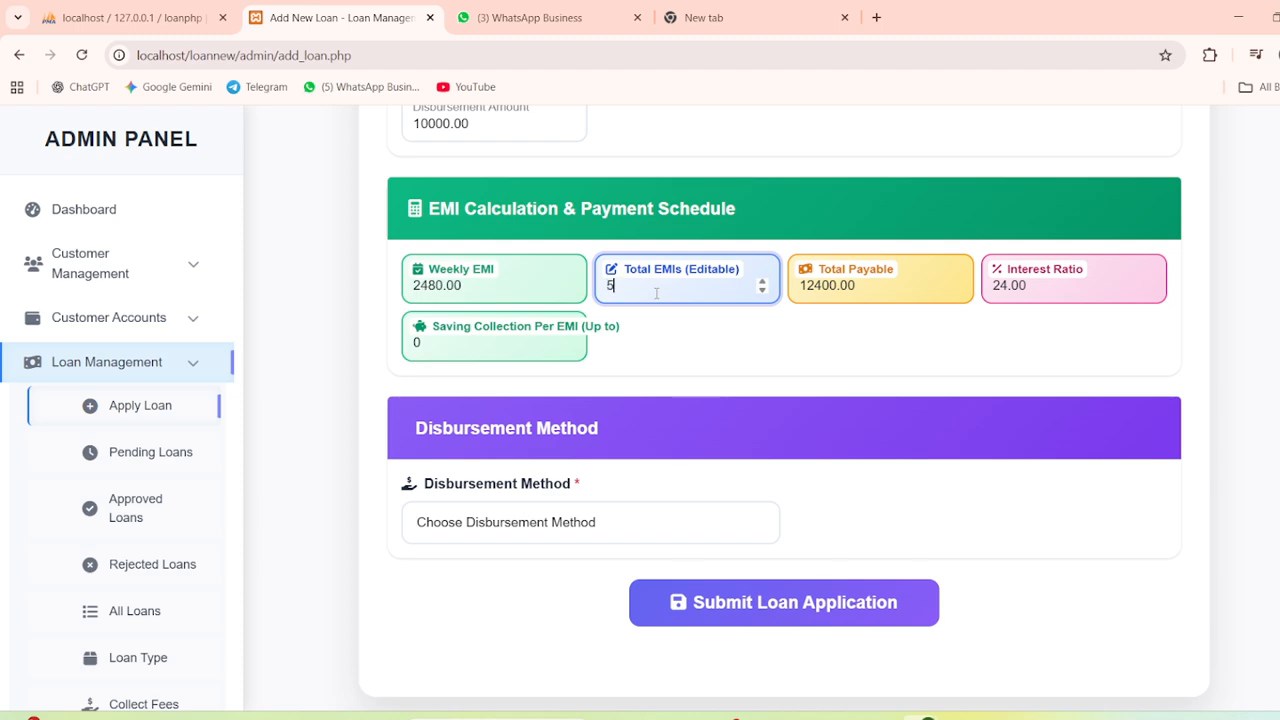
double_click(465, 353)
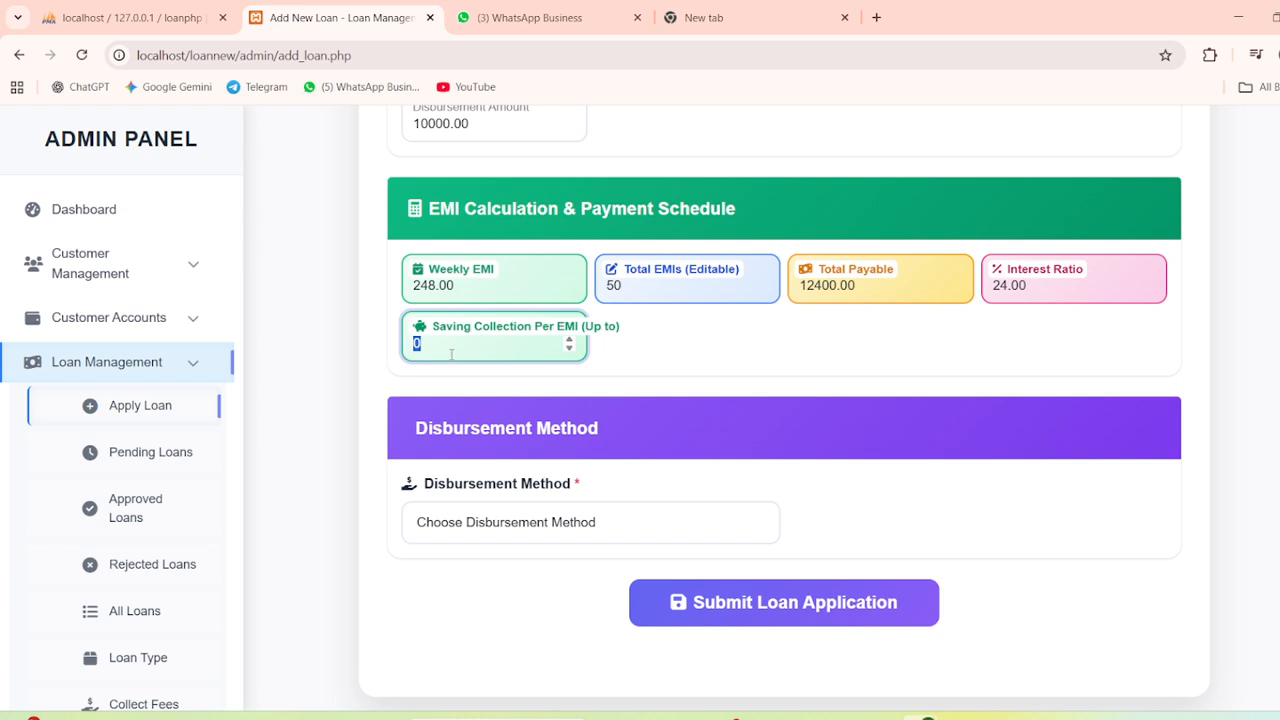
text(25)
click(557, 407)
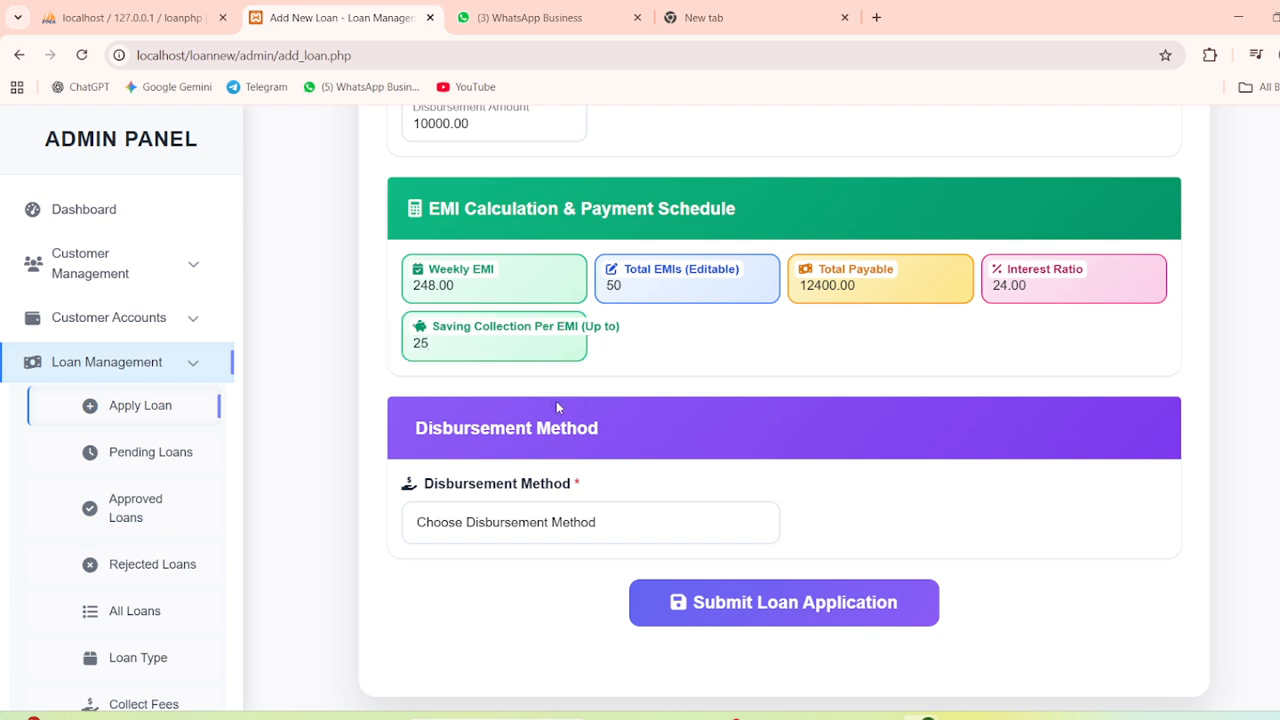
click(507, 526)
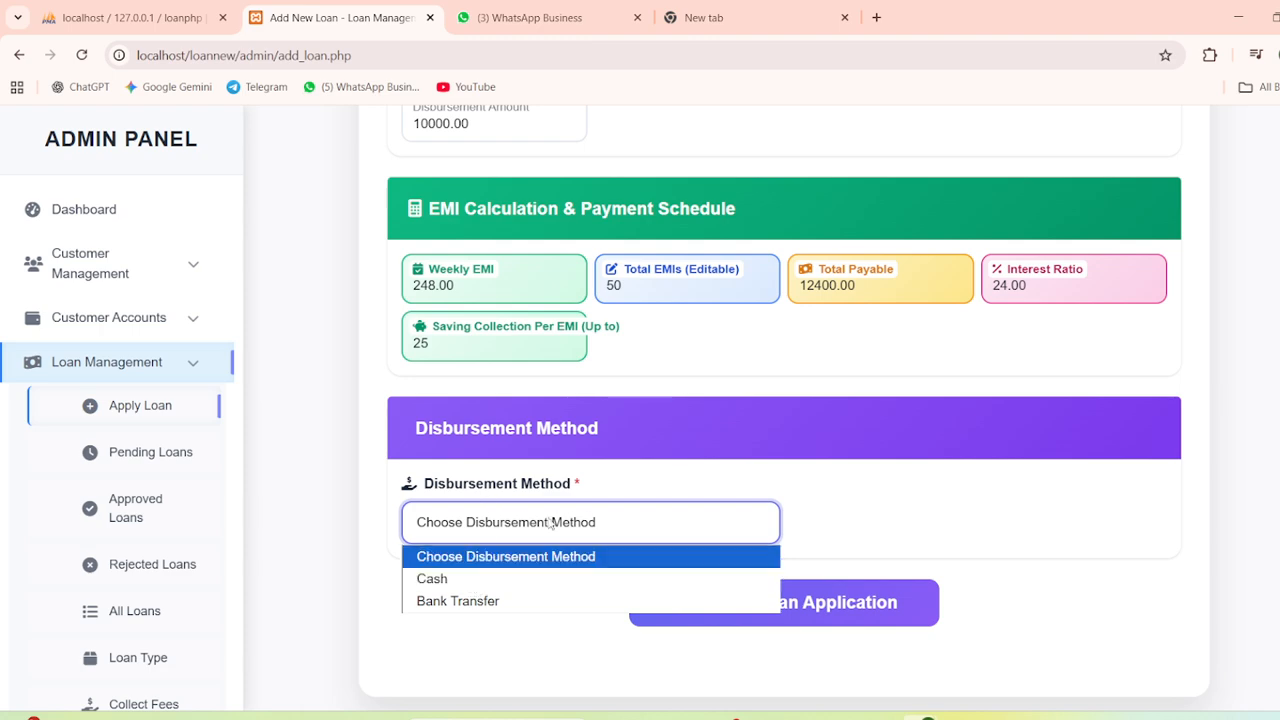
click(443, 582)
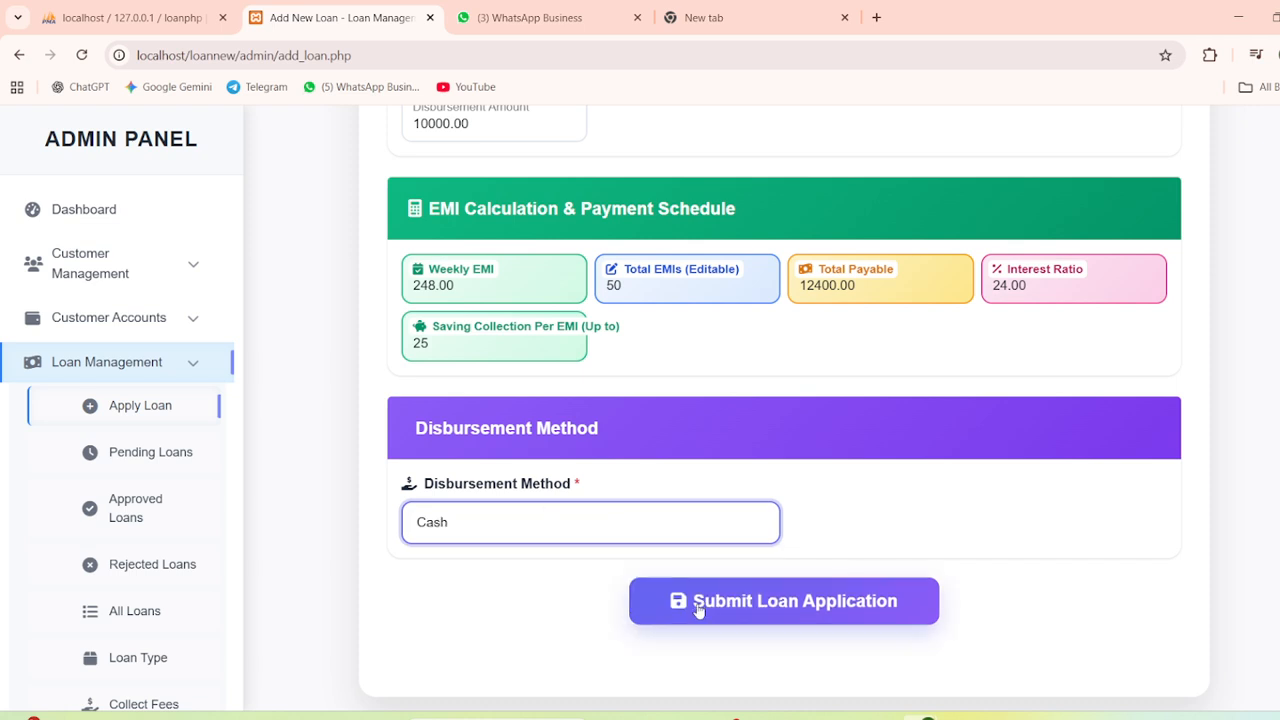
click(726, 613)
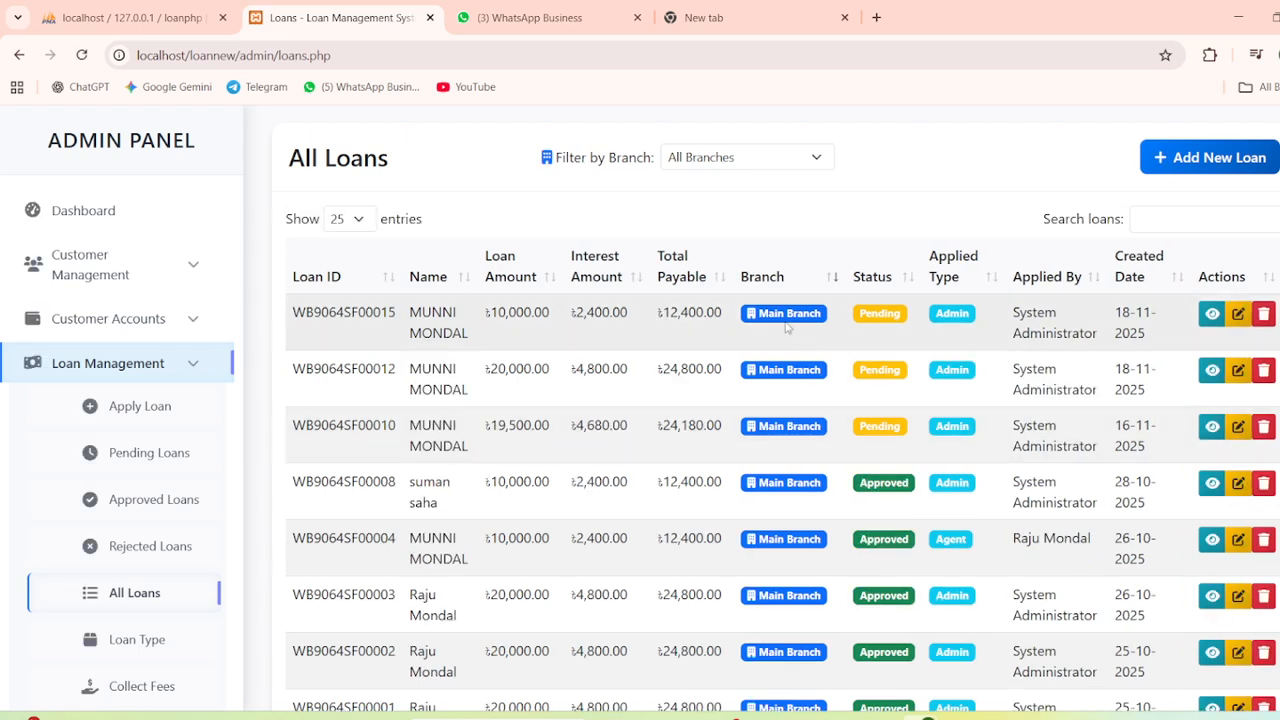
Edit the newest loan (203) in All Loans, set its status to Approved, and save
click(1240, 316)
scroll(748, 391, down, 4)
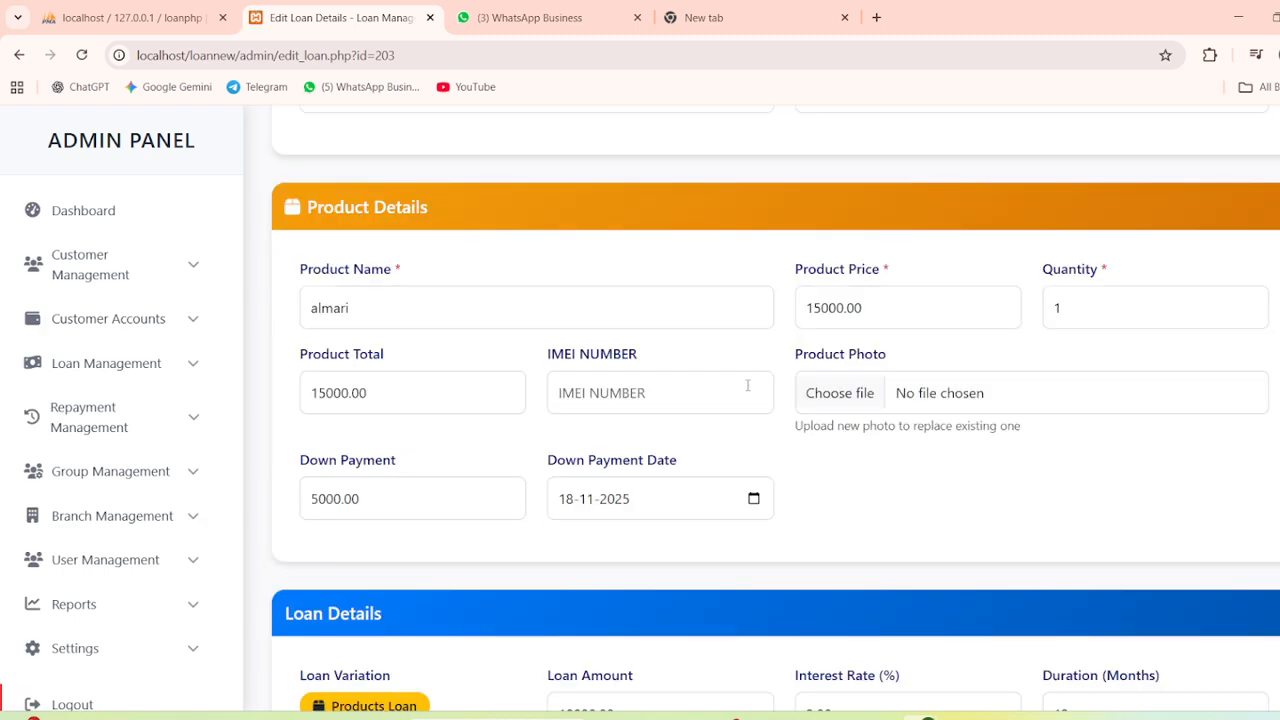
click(19, 55)
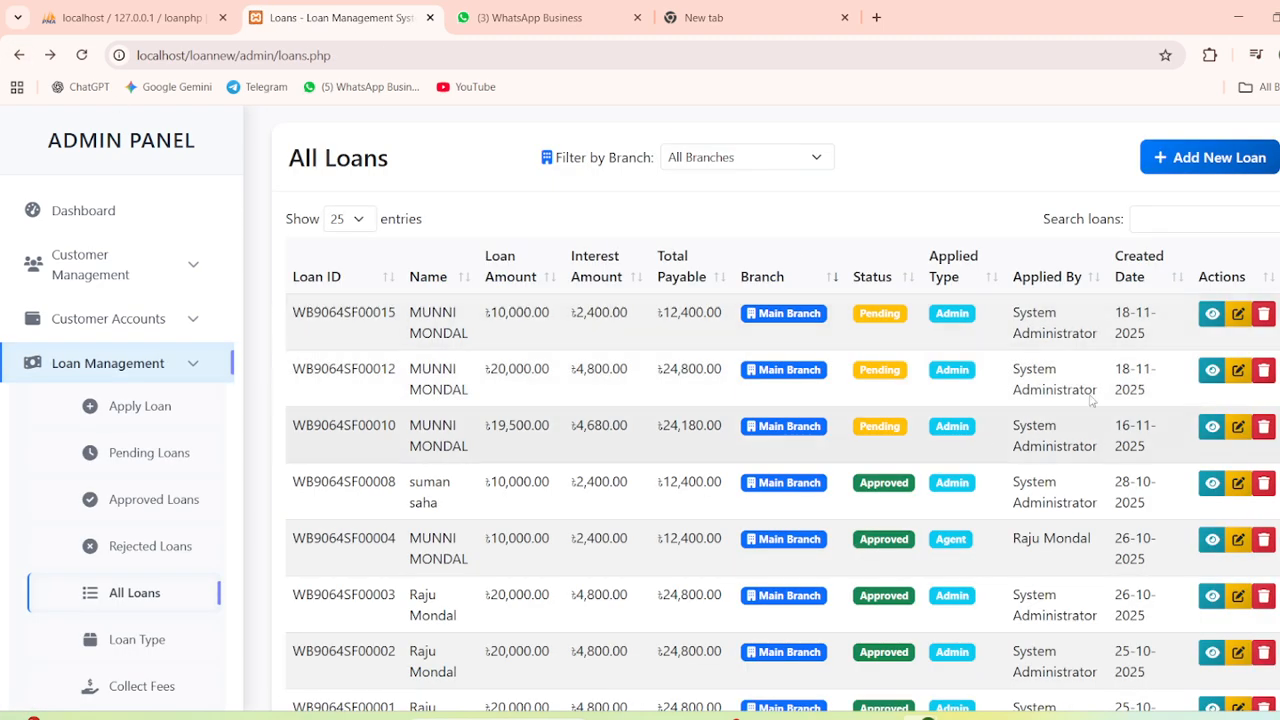
click(1238, 315)
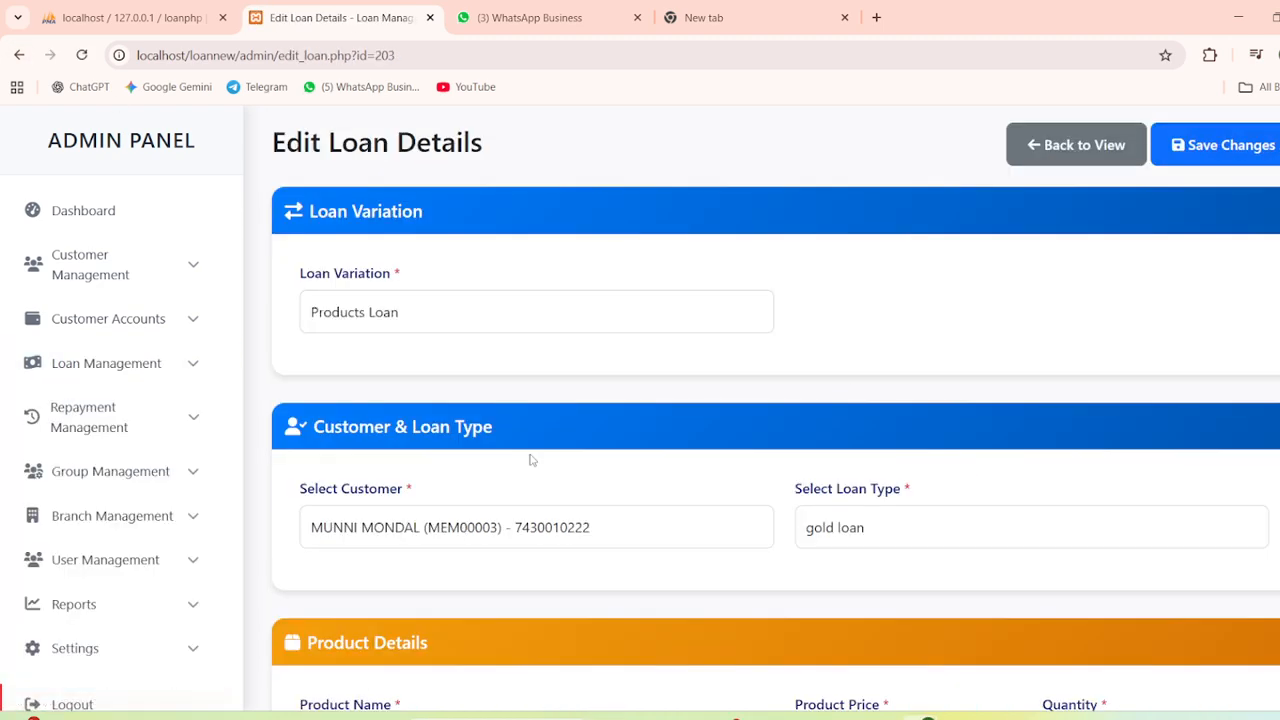
scroll(530, 458, down, 4)
scroll(530, 458, up, 3)
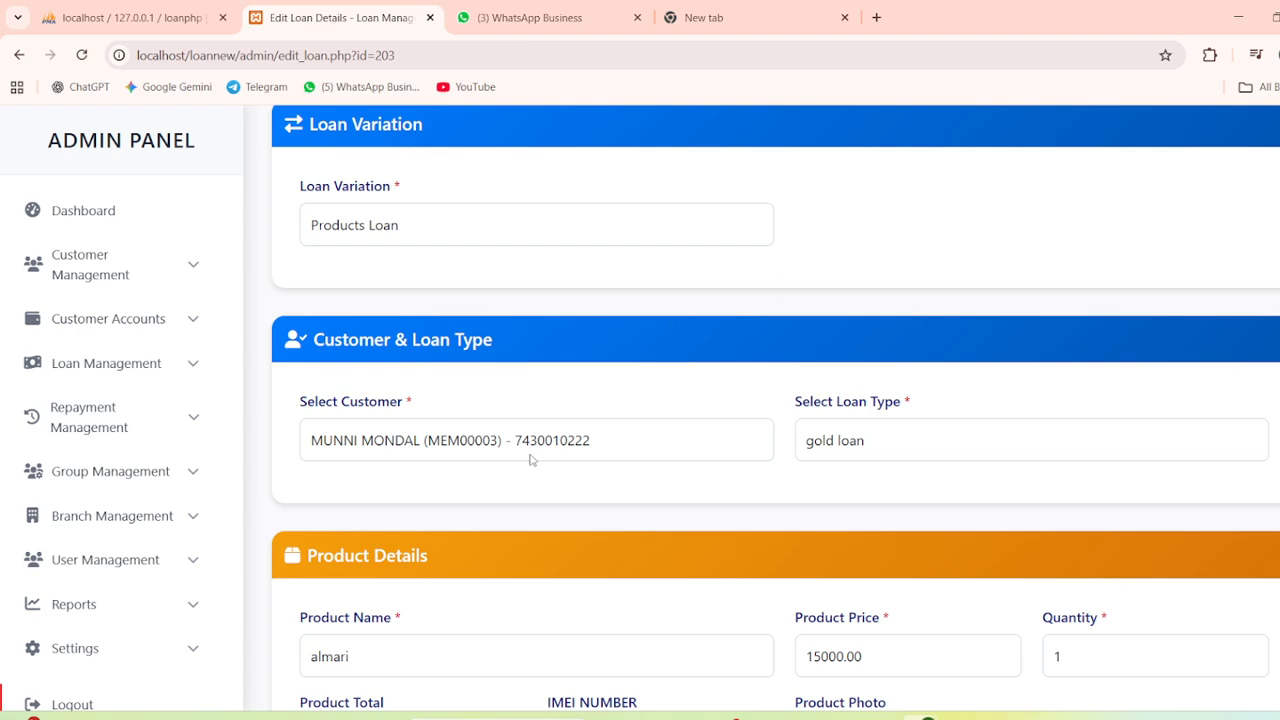
scroll(530, 458, down, 2)
scroll(530, 460, down, 3)
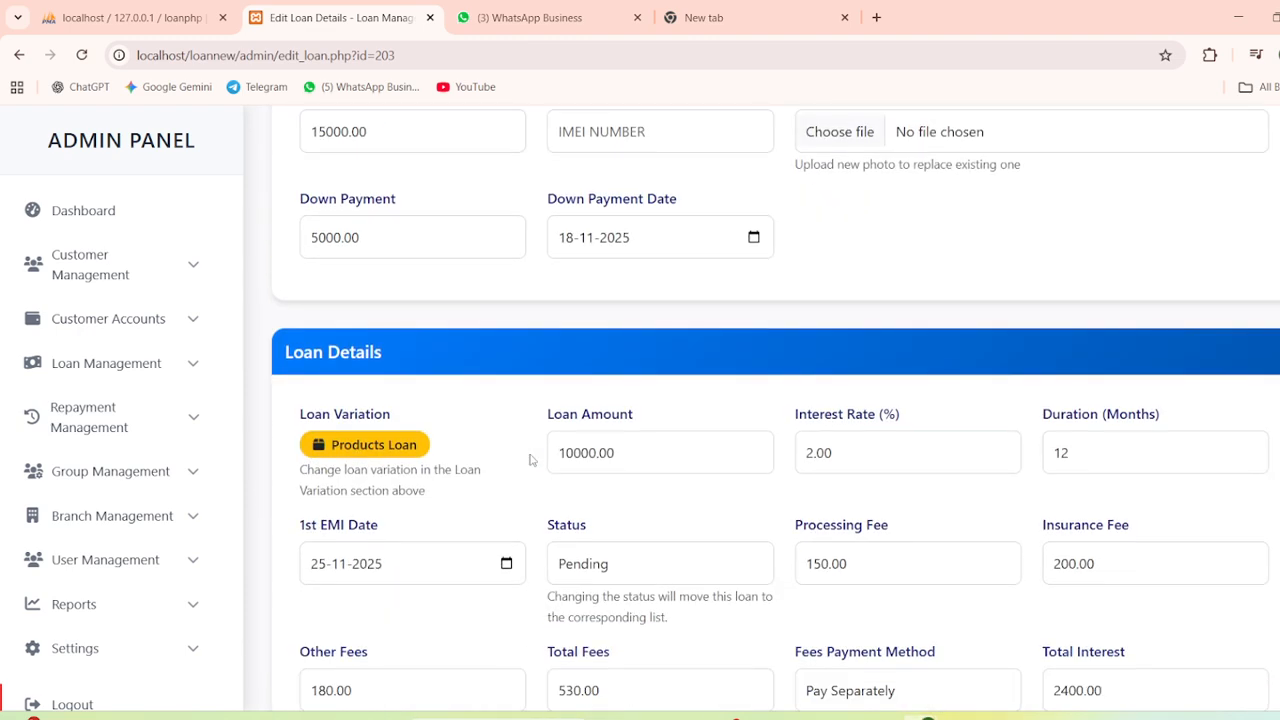
click(630, 391)
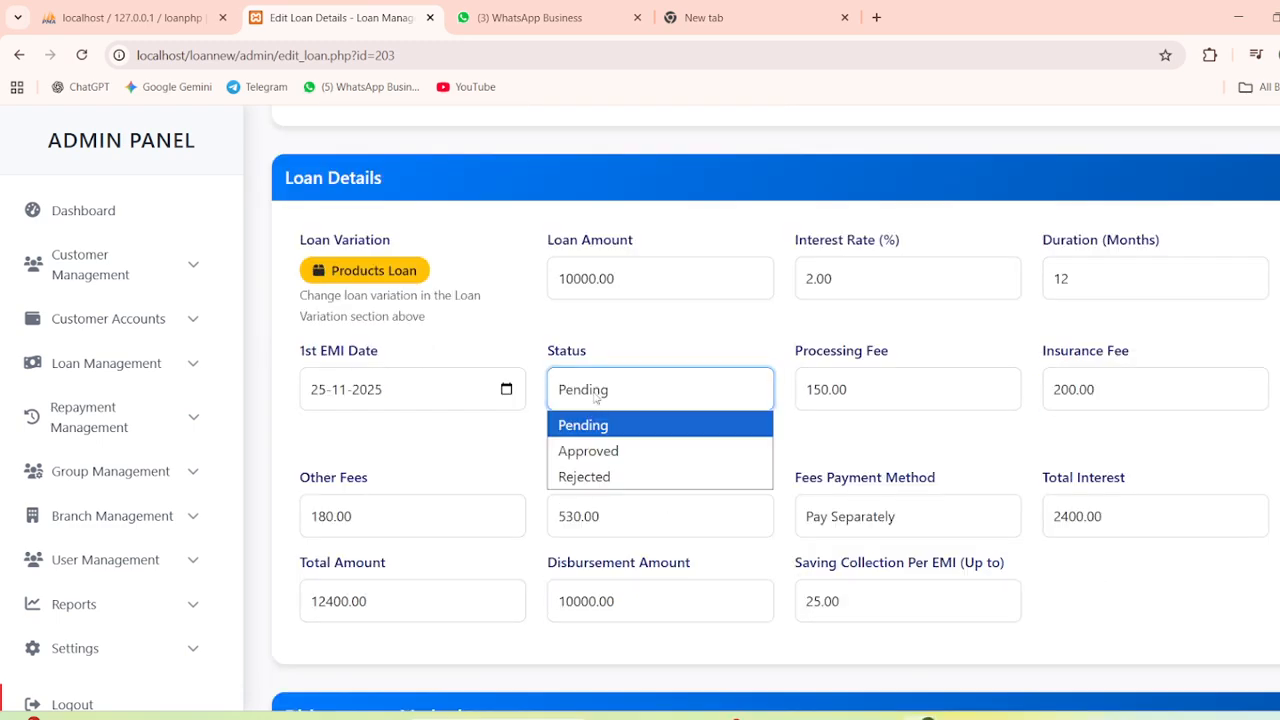
click(600, 448)
scroll(1035, 320, up, 8)
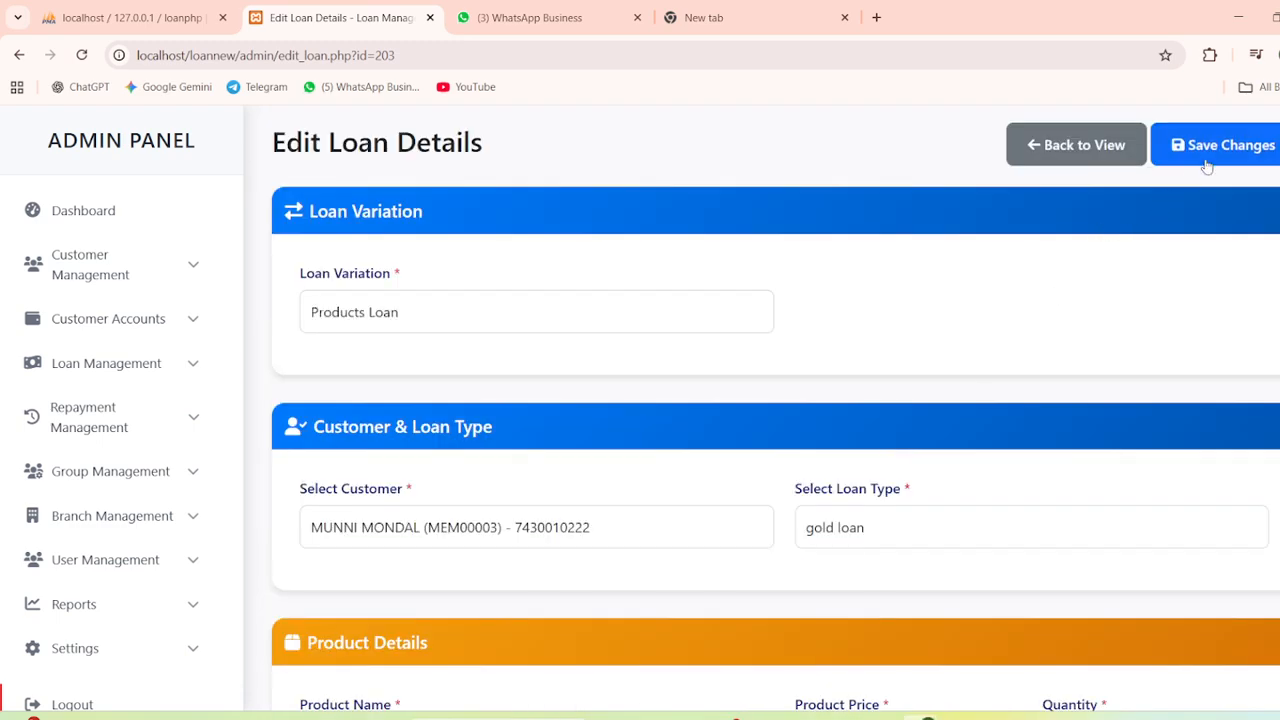
click(1208, 162)
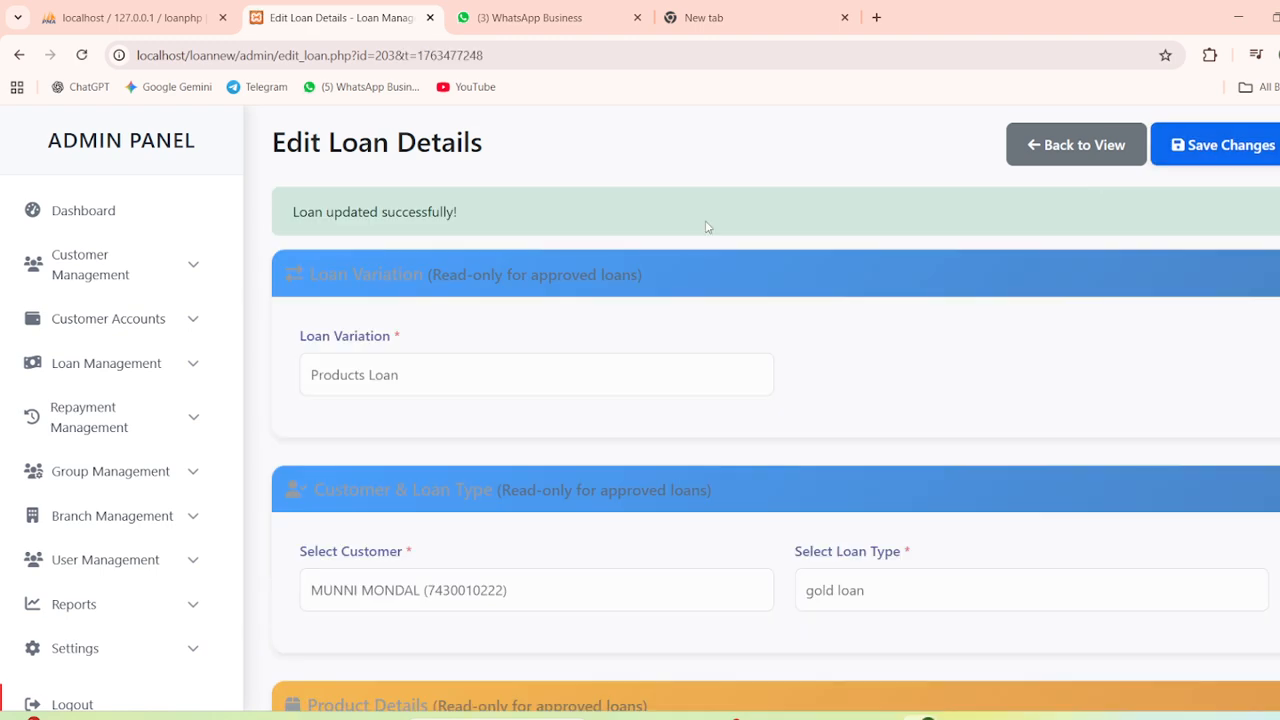
click(128, 222)
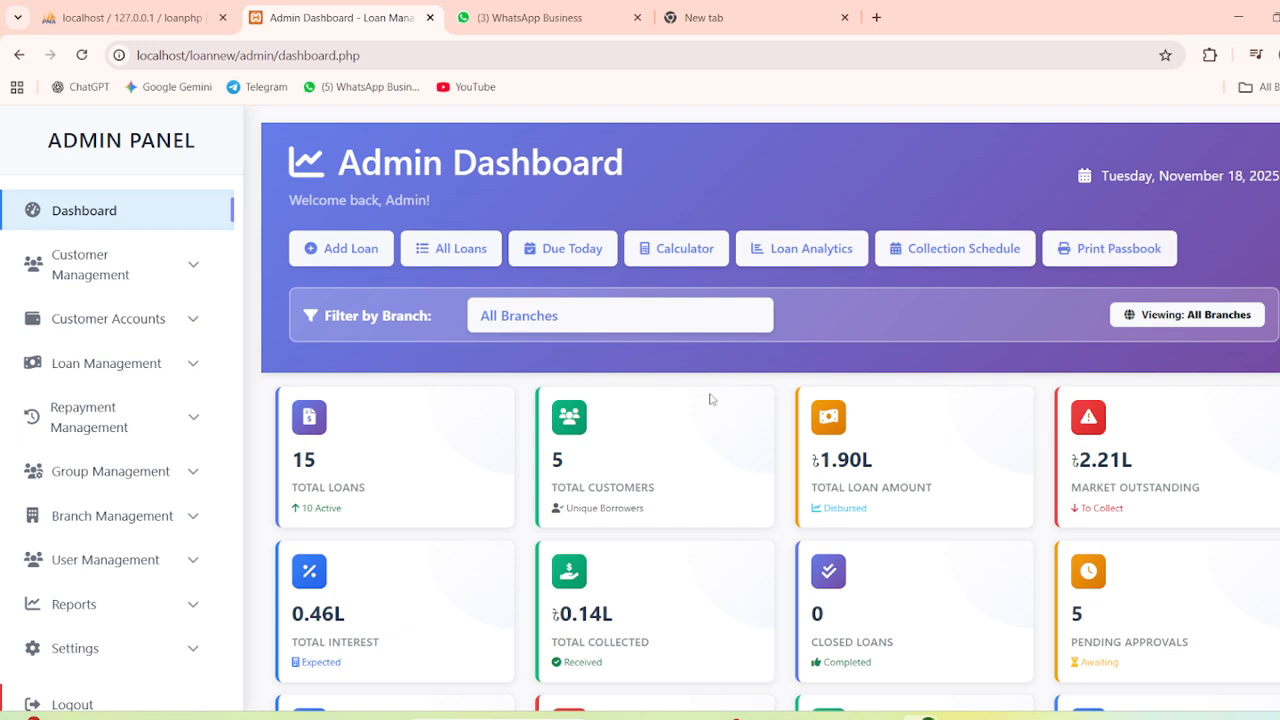
In Collection Schedule, view the repayment schedule of the customer's earlier 10,000 loan
click(970, 249)
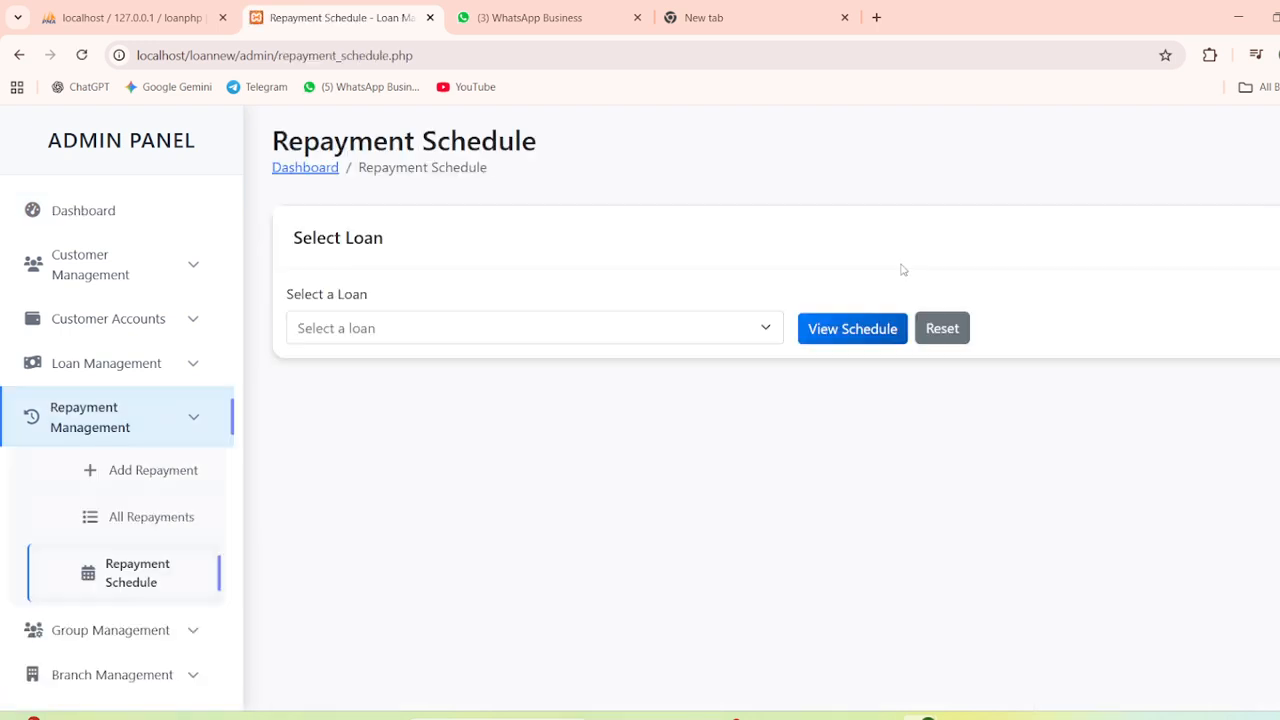
click(400, 330)
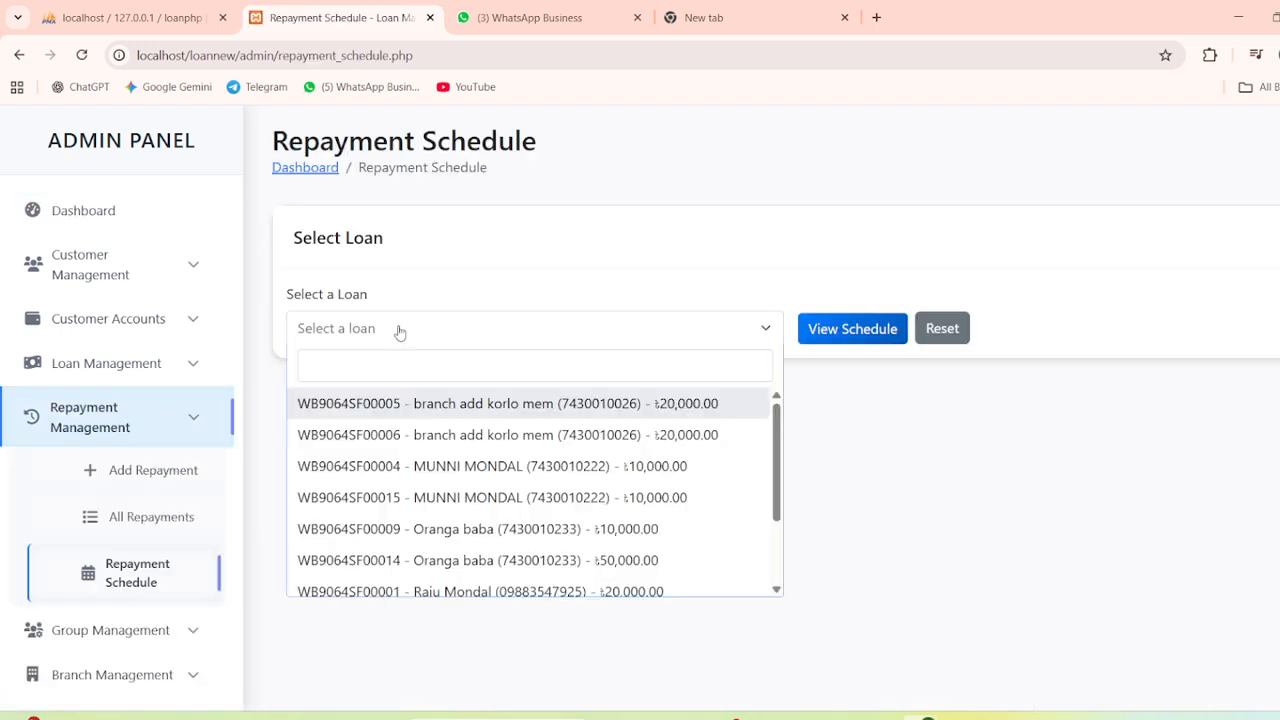
click(428, 466)
click(853, 329)
scroll(528, 457, down, 5)
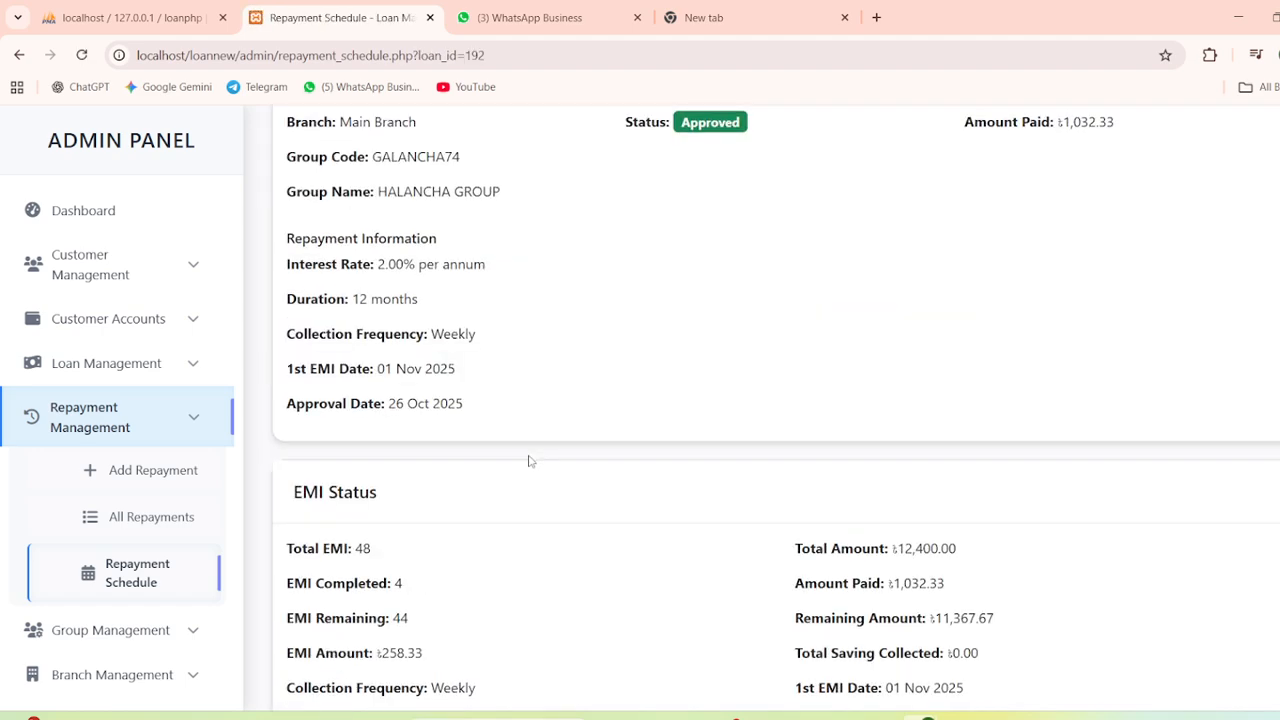
scroll(528, 457, down, 4)
scroll(530, 461, down, 3)
scroll(543, 374, up, 10)
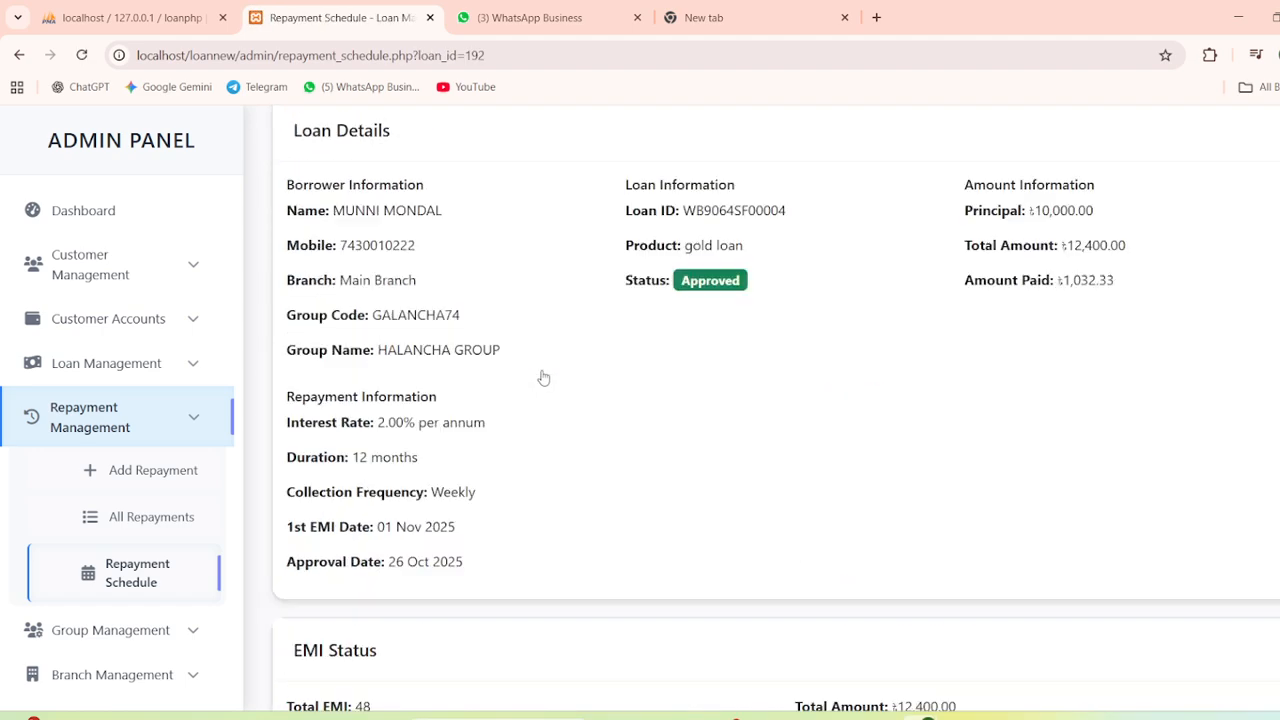
Switch to the new loan's schedule and open Pay Now for the 248.00 instalment due 25-11-2025
click(488, 338)
click(480, 494)
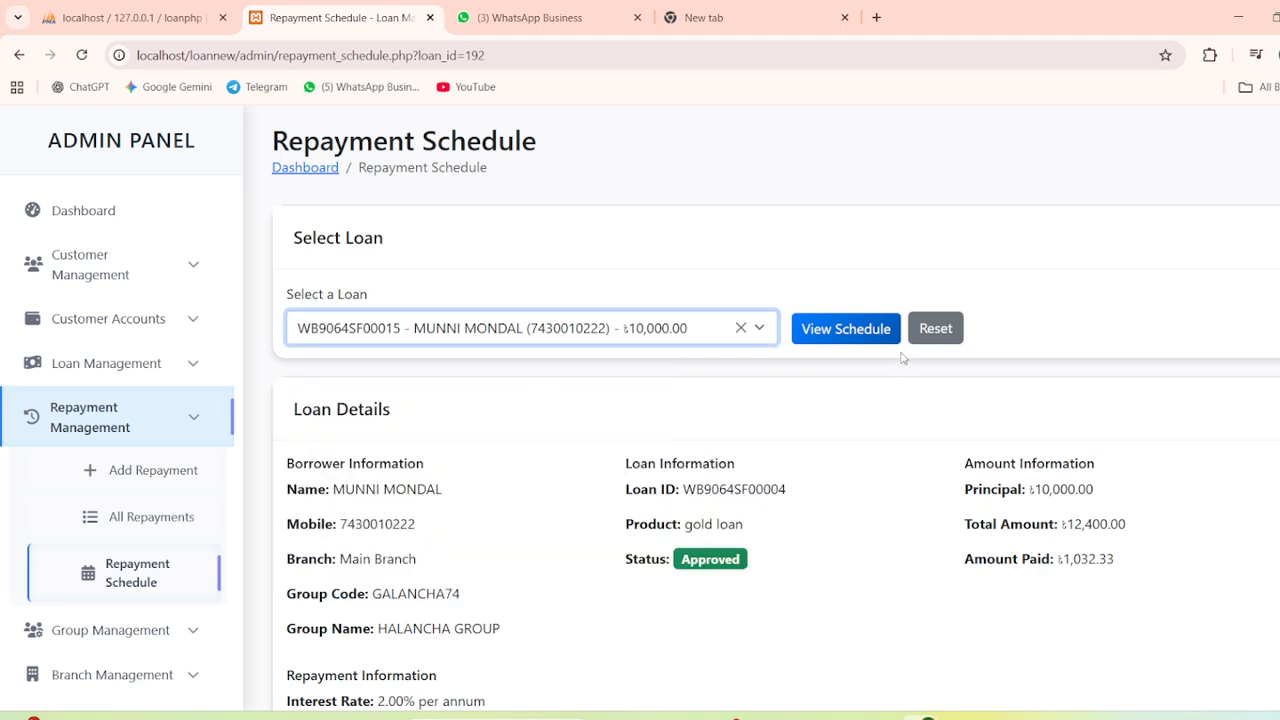
click(848, 329)
scroll(680, 420, down, 10)
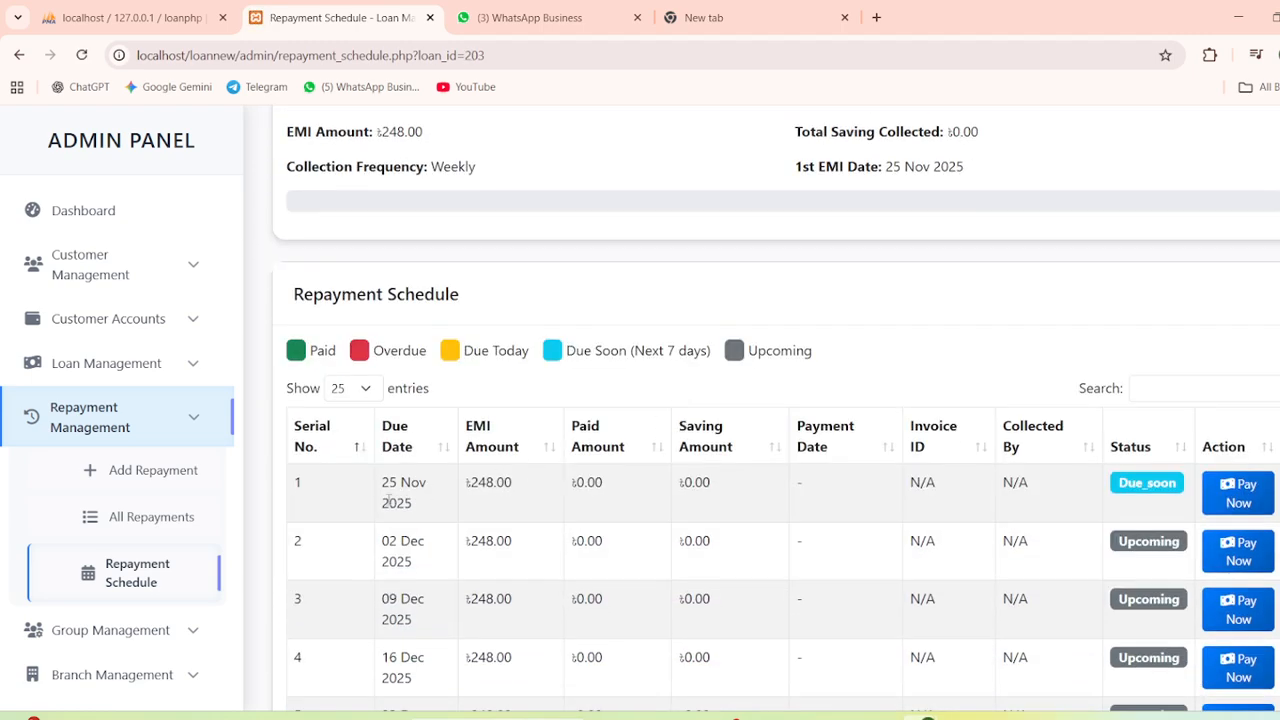
click(1242, 496)
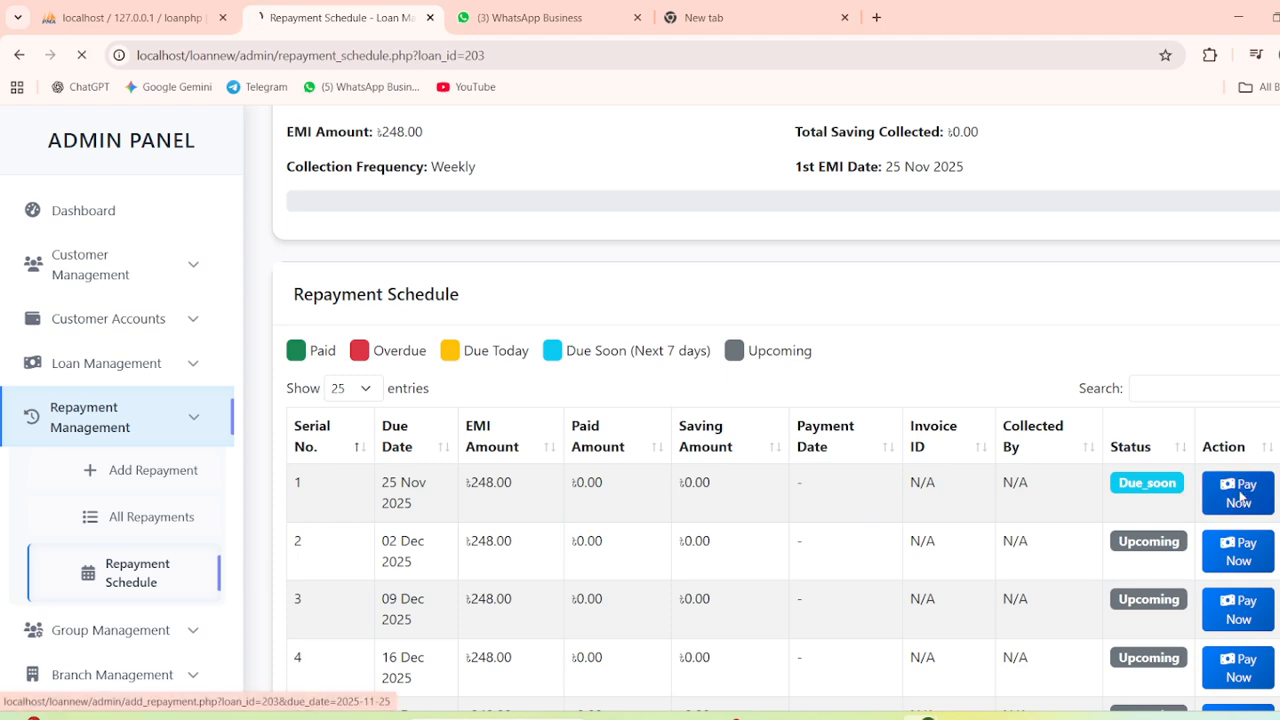
click(76, 208)
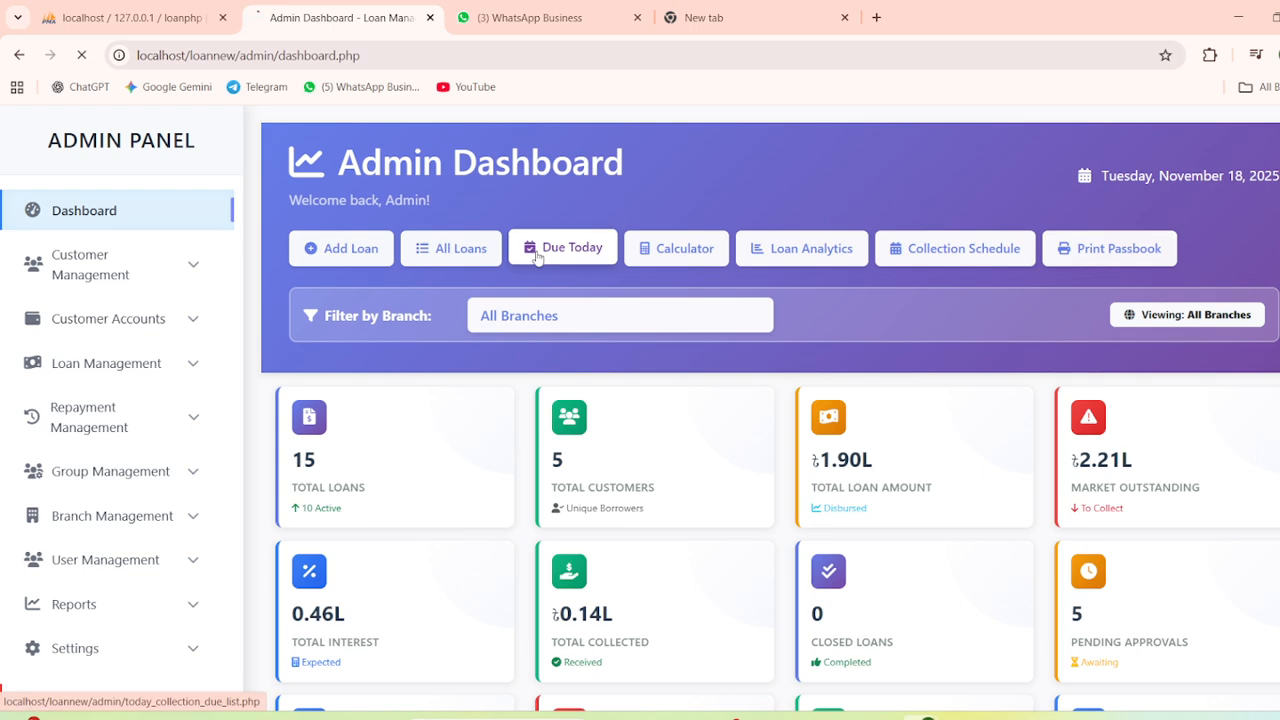
Check the collections due today, then open the All Branches list under Branch Management
click(535, 252)
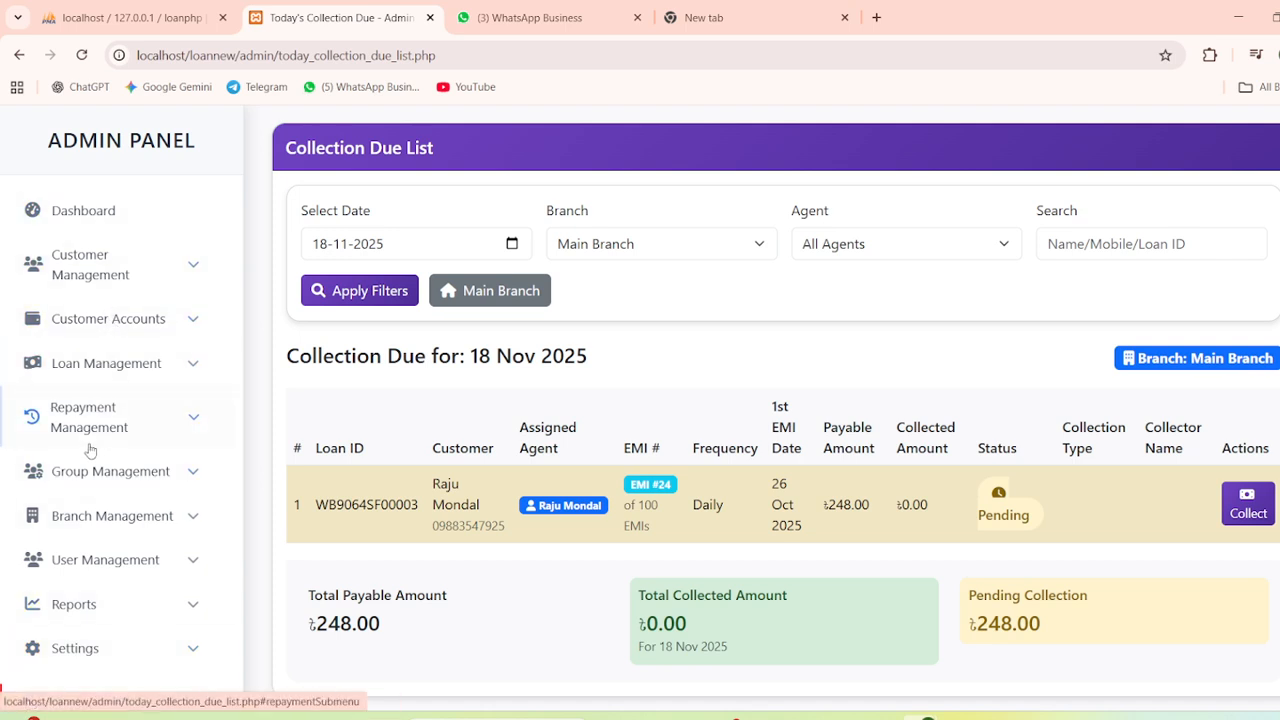
click(106, 289)
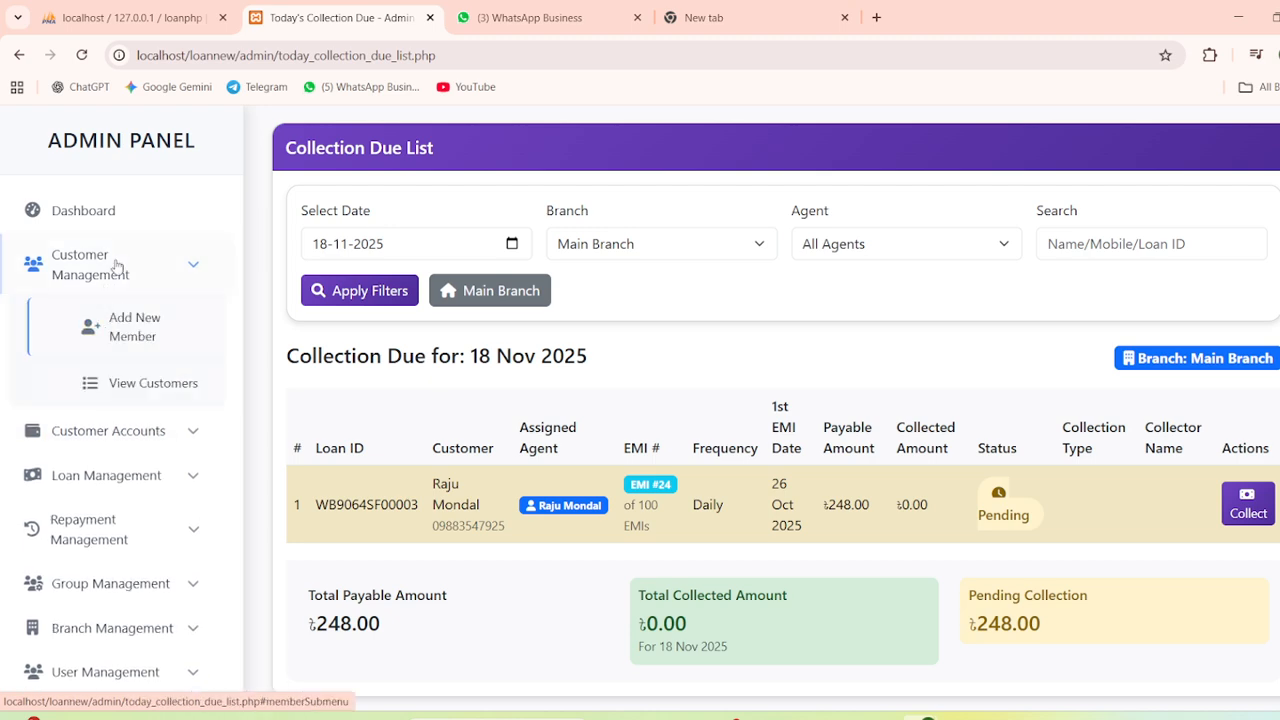
click(106, 289)
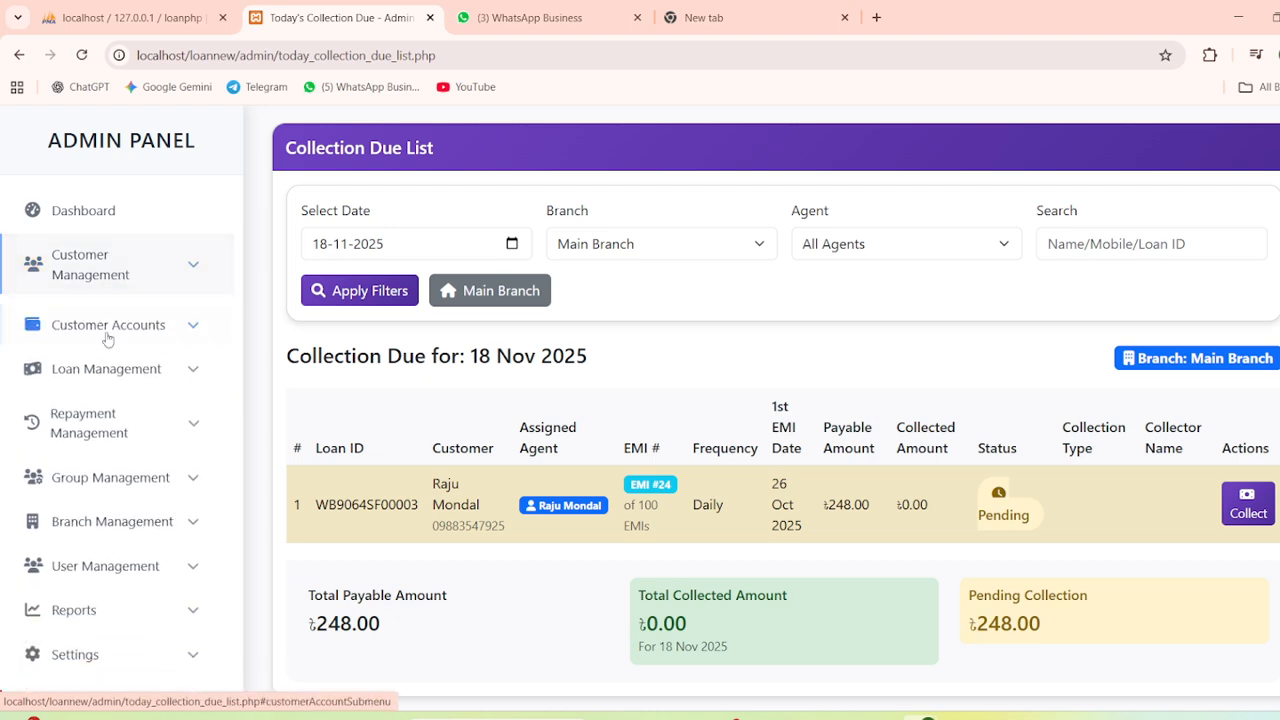
click(100, 516)
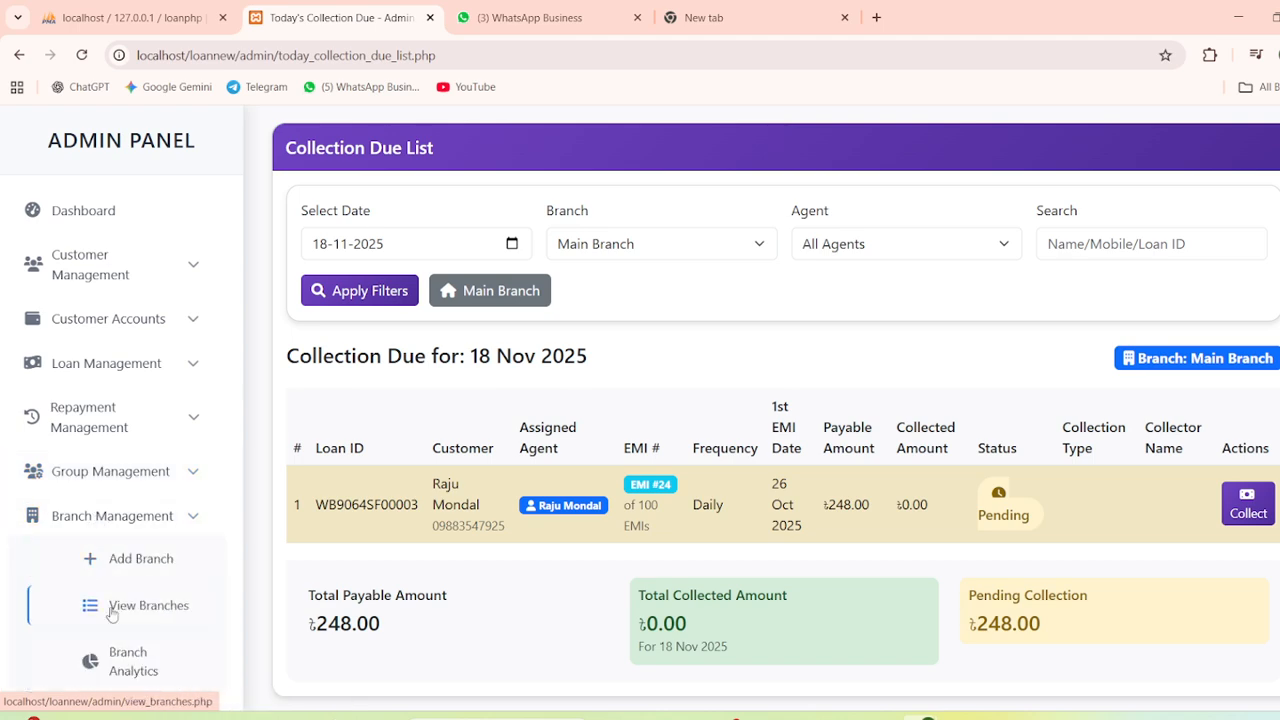
click(114, 606)
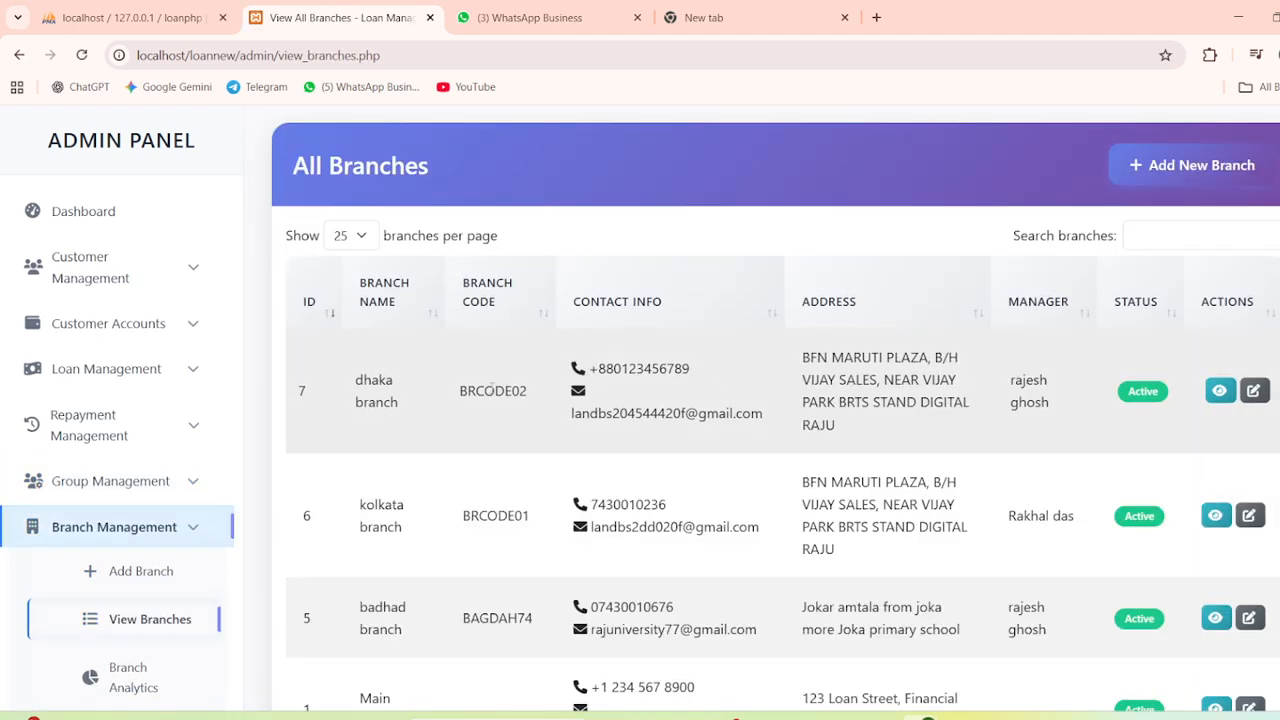
Copy the dhaka branch code BRCODE02 and go to the public home page (index.php)
double_click(492, 390)
right_click(492, 391)
click(543, 411)
scroll(145, 582, down, 2)
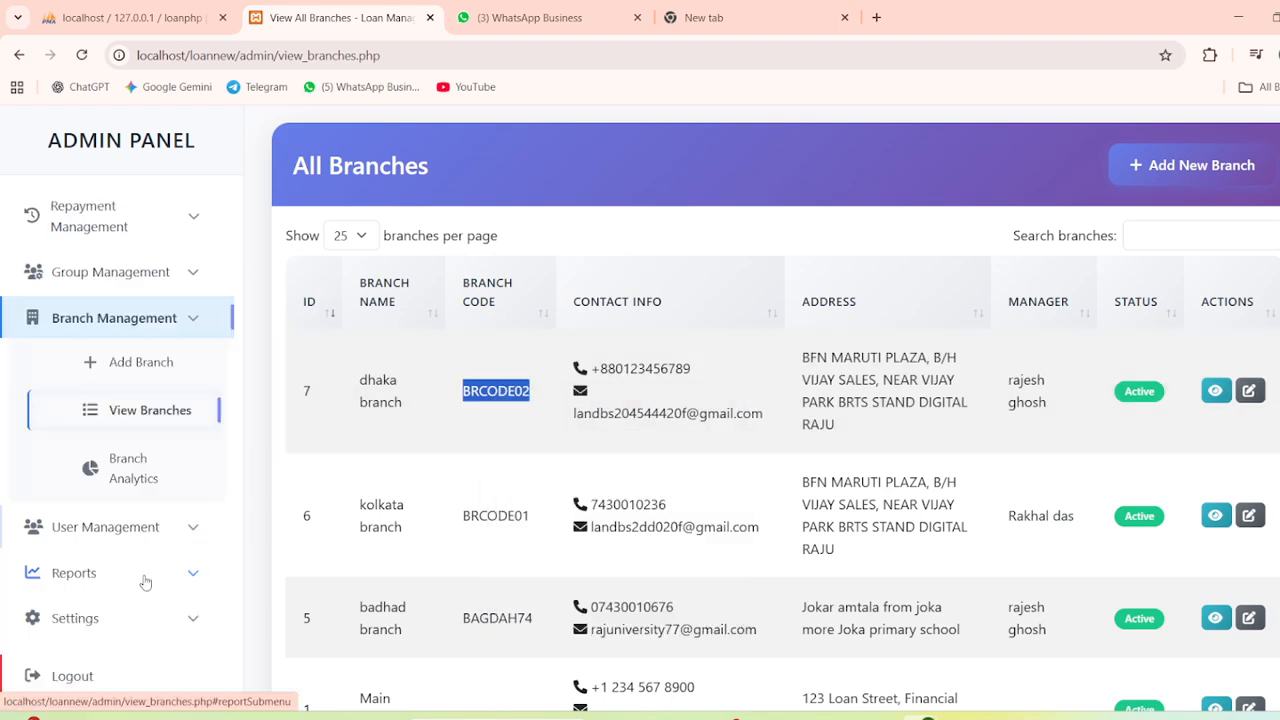
click(108, 676)
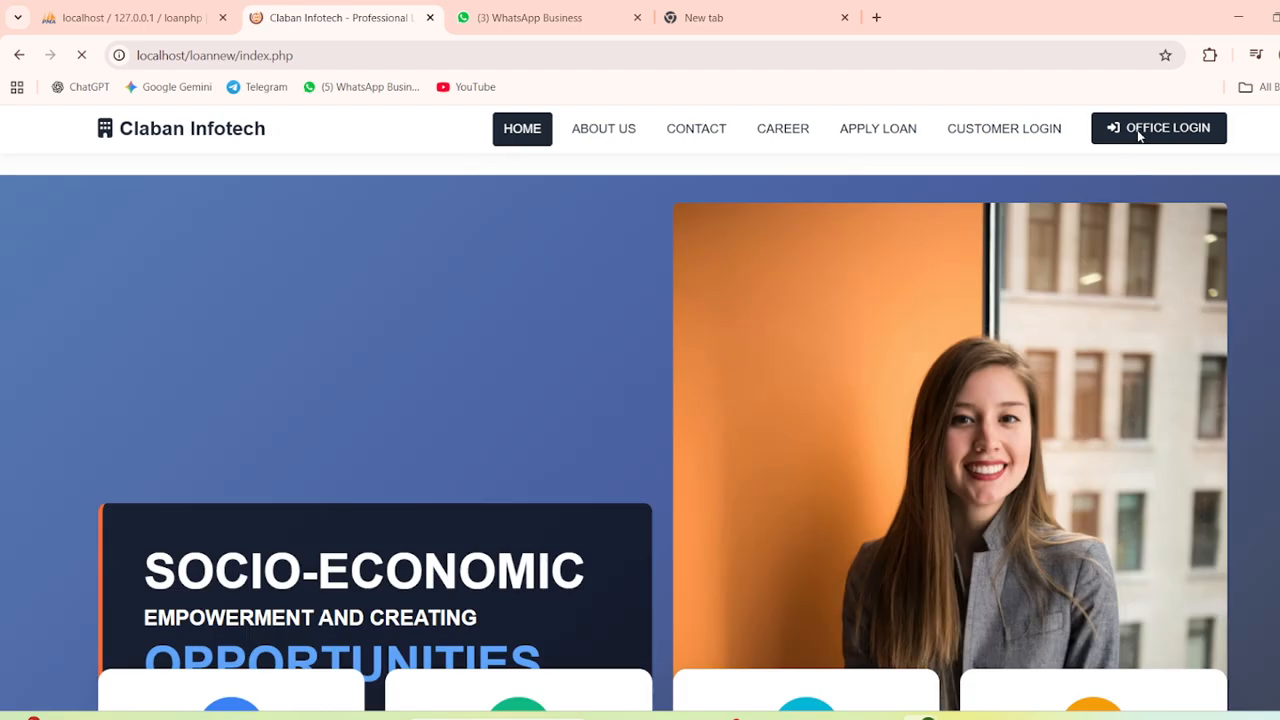
Log in through Office Login as BRCODE02 with the branch password and the Branch role
click(1137, 128)
click(838, 277)
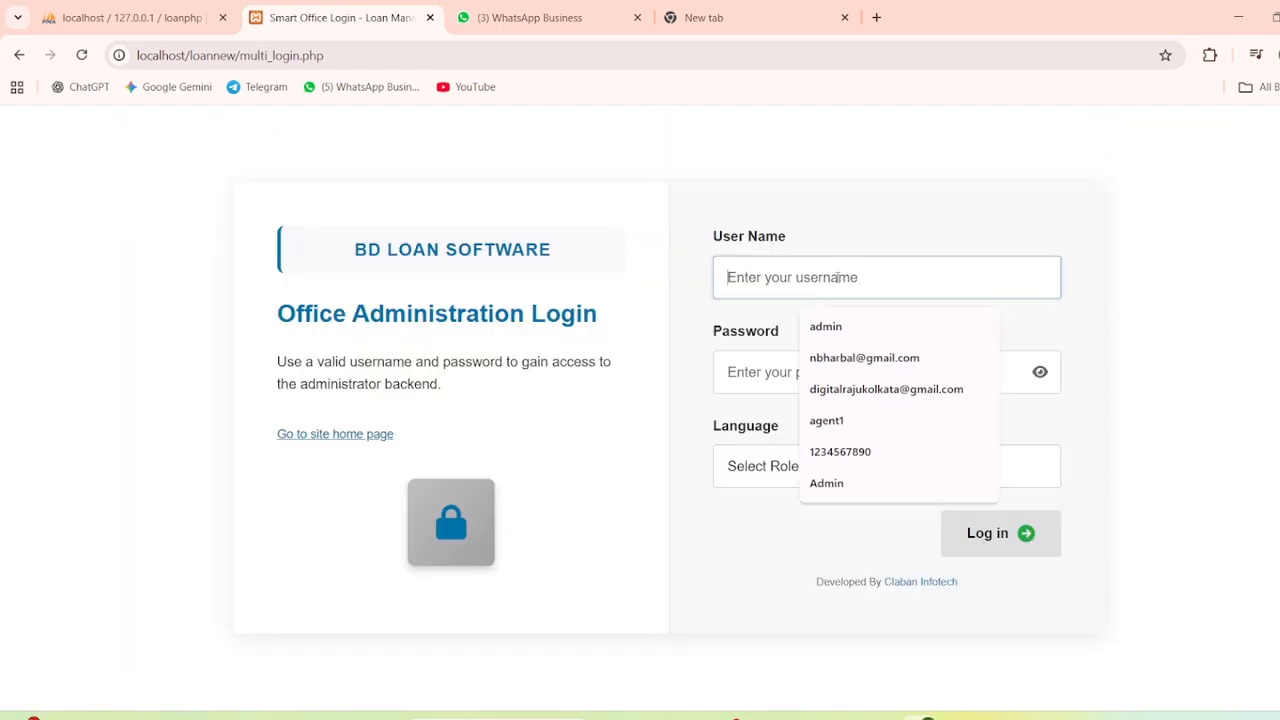
key(ctrl+v)
click(766, 372)
text(12)
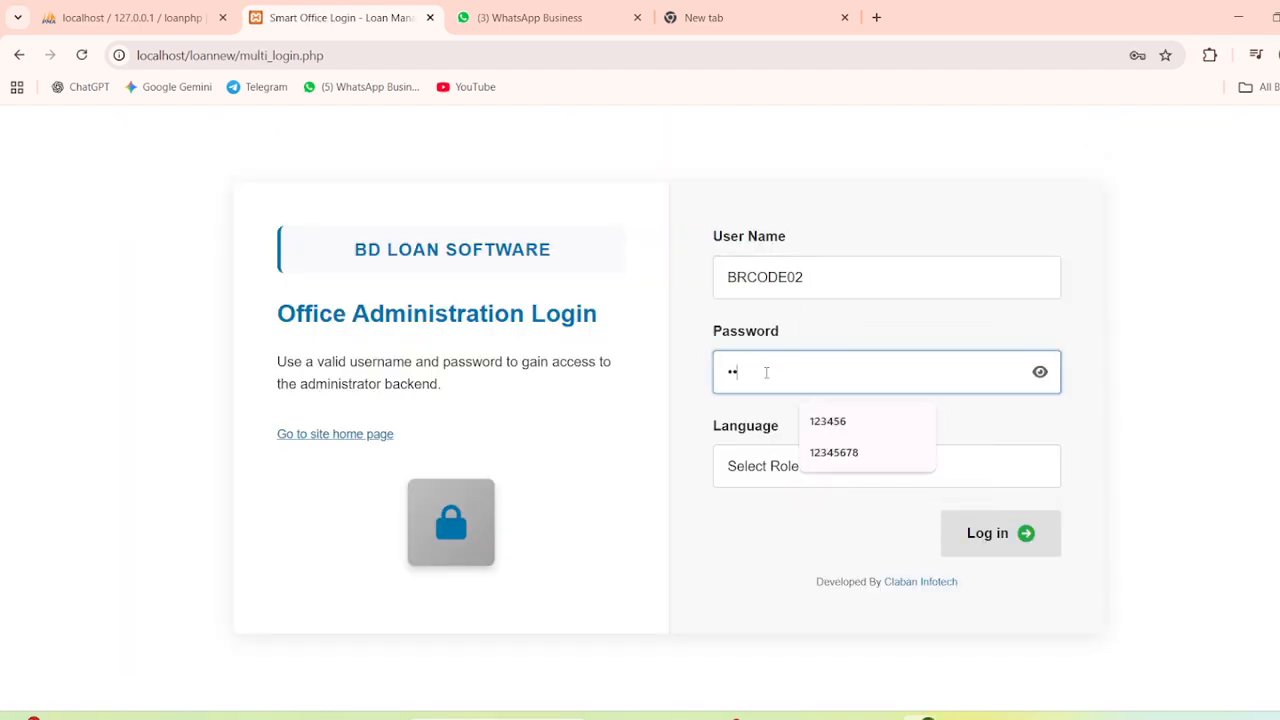
text(3456)
click(763, 466)
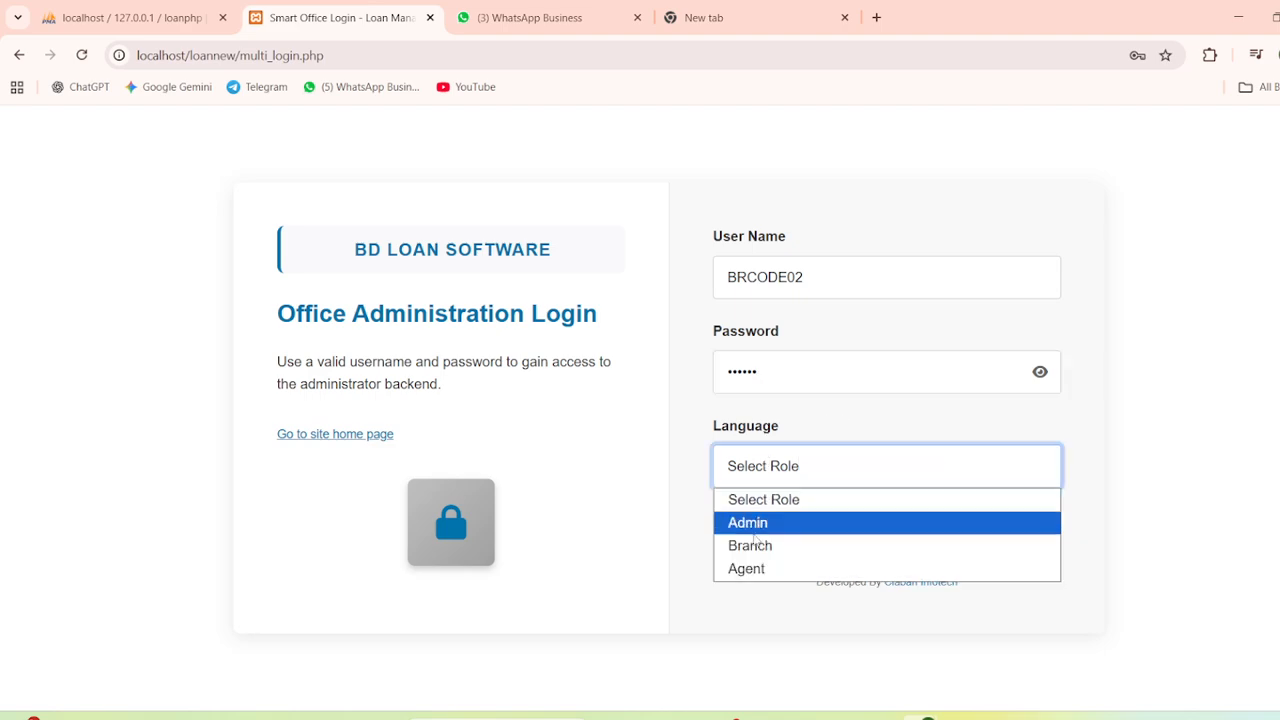
click(1012, 543)
click(1010, 534)
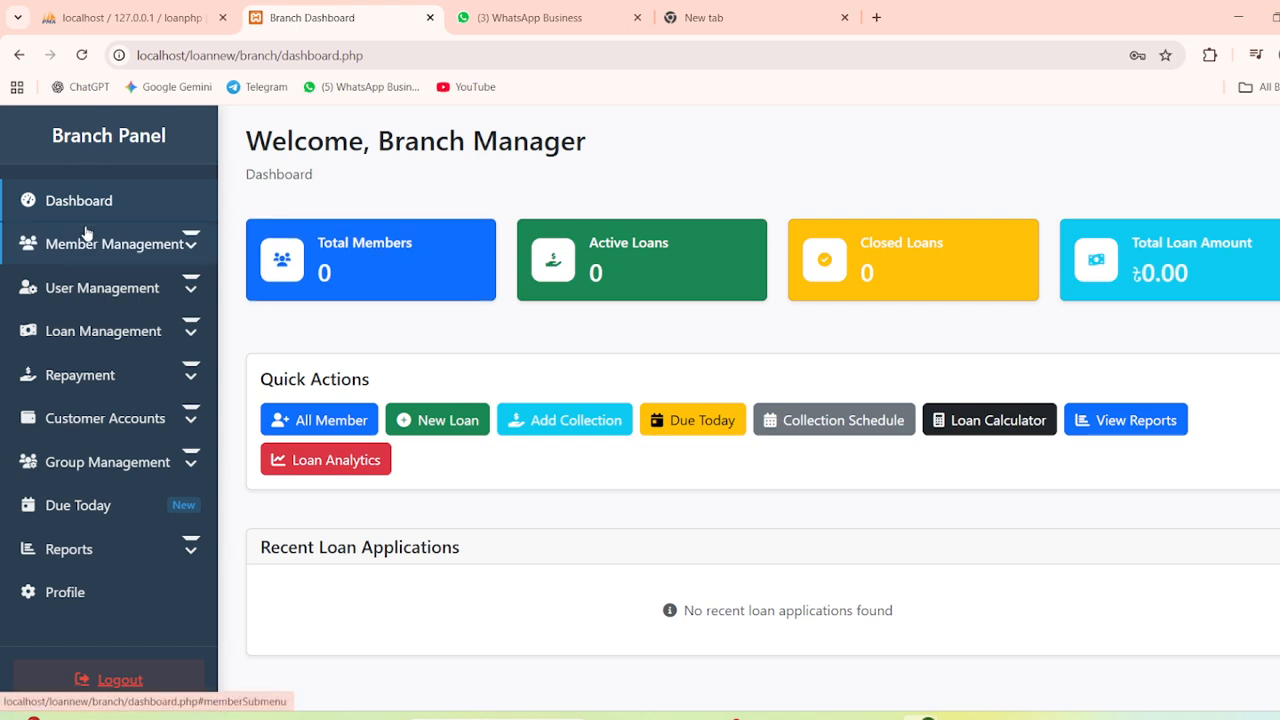
Open the Add Member form and scroll through its fields
click(180, 246)
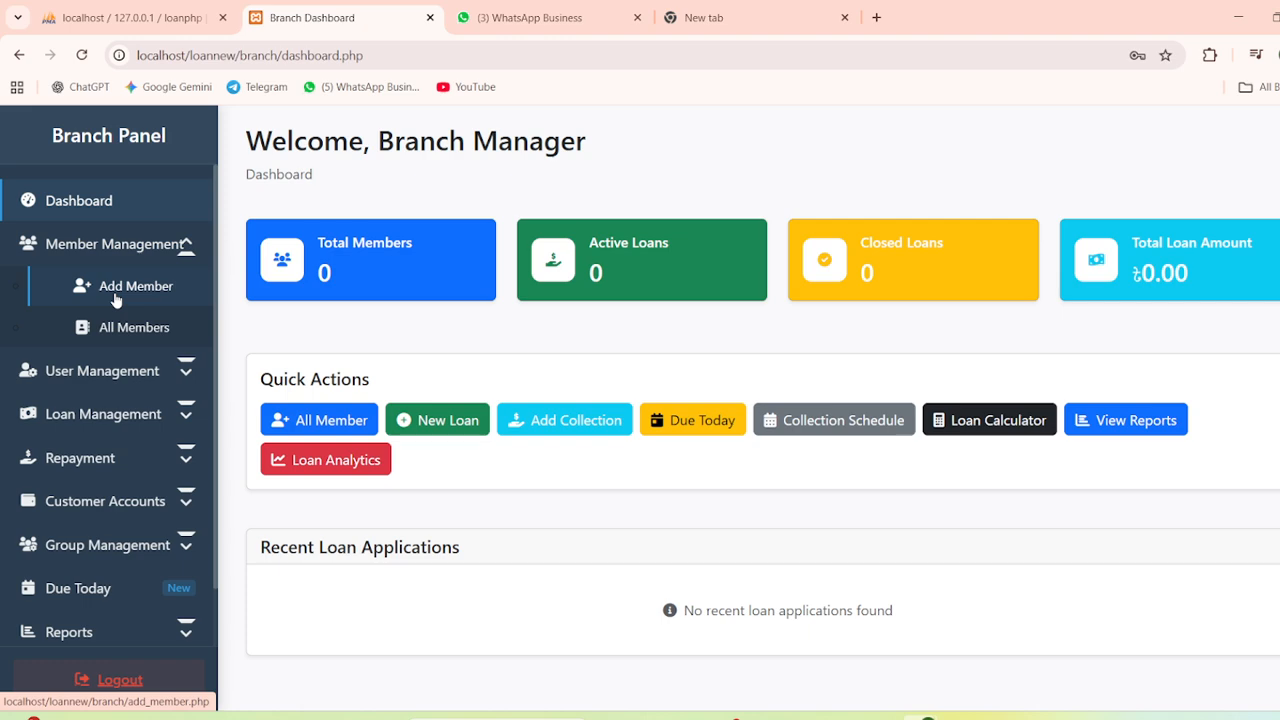
click(115, 300)
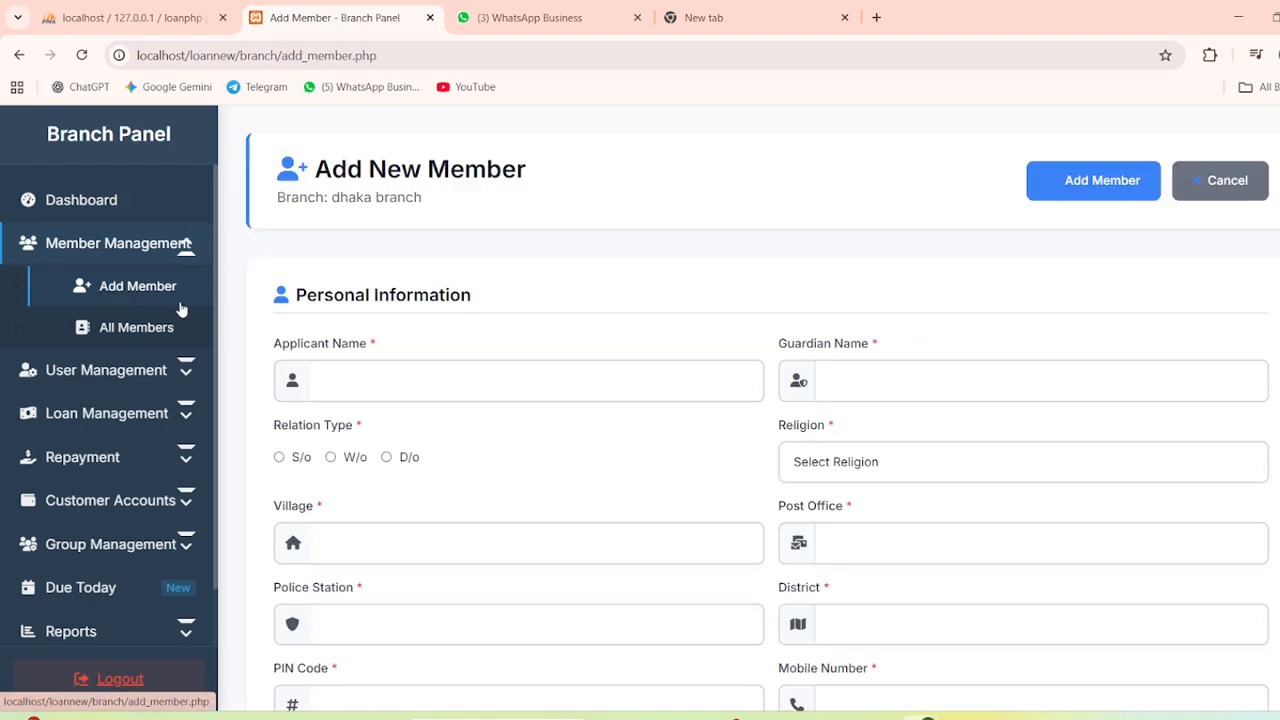
scroll(643, 317, down, 1)
scroll(463, 380, down, 15)
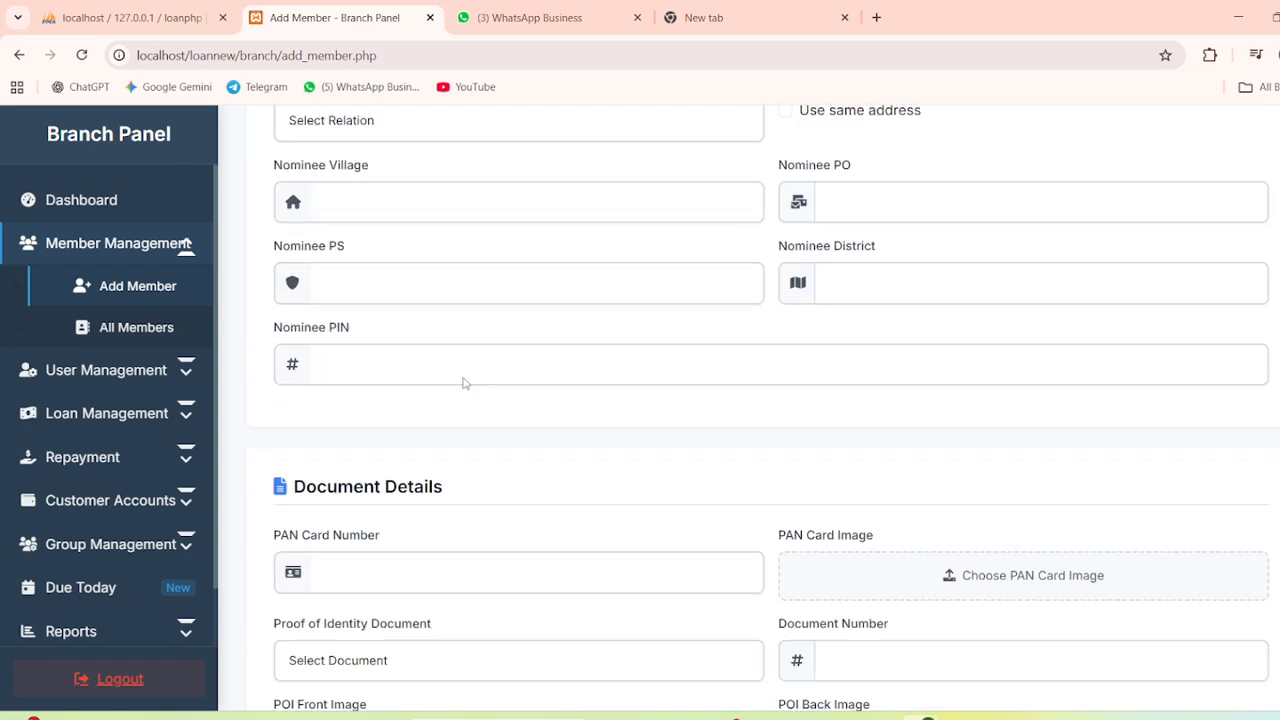
scroll(463, 380, down, 4)
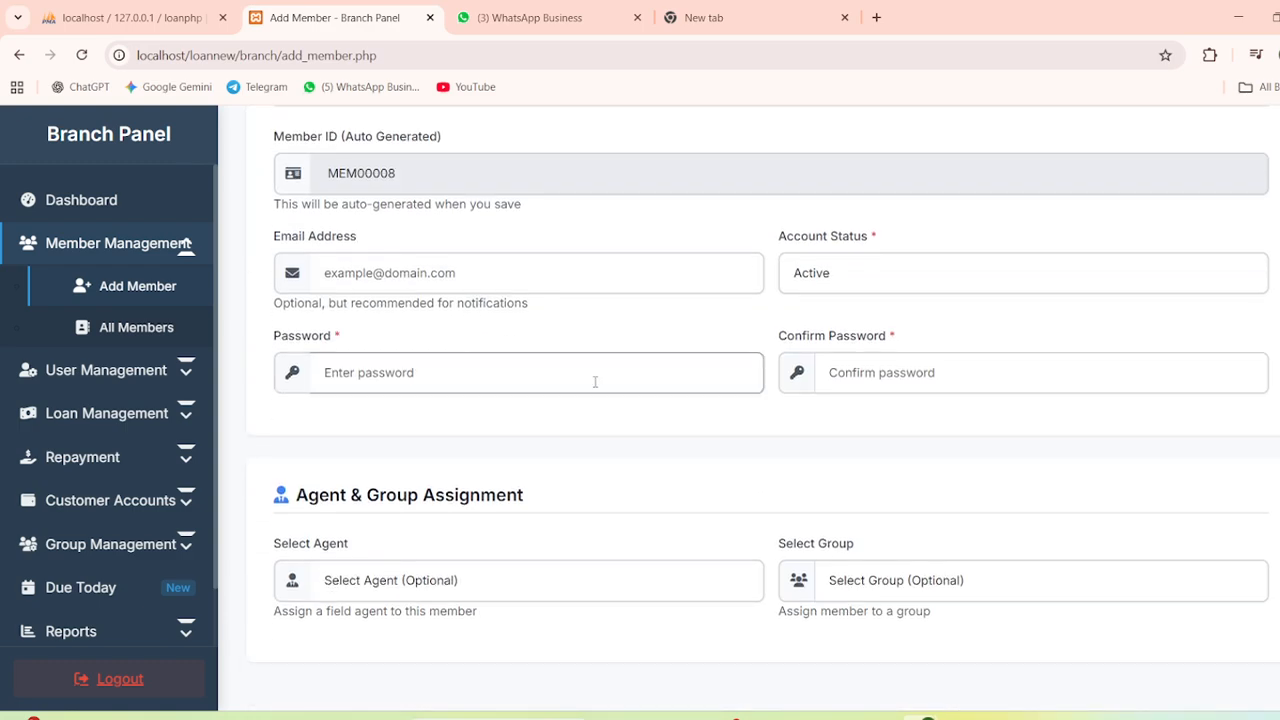
scroll(594, 381, up, 7)
scroll(595, 382, up, 10)
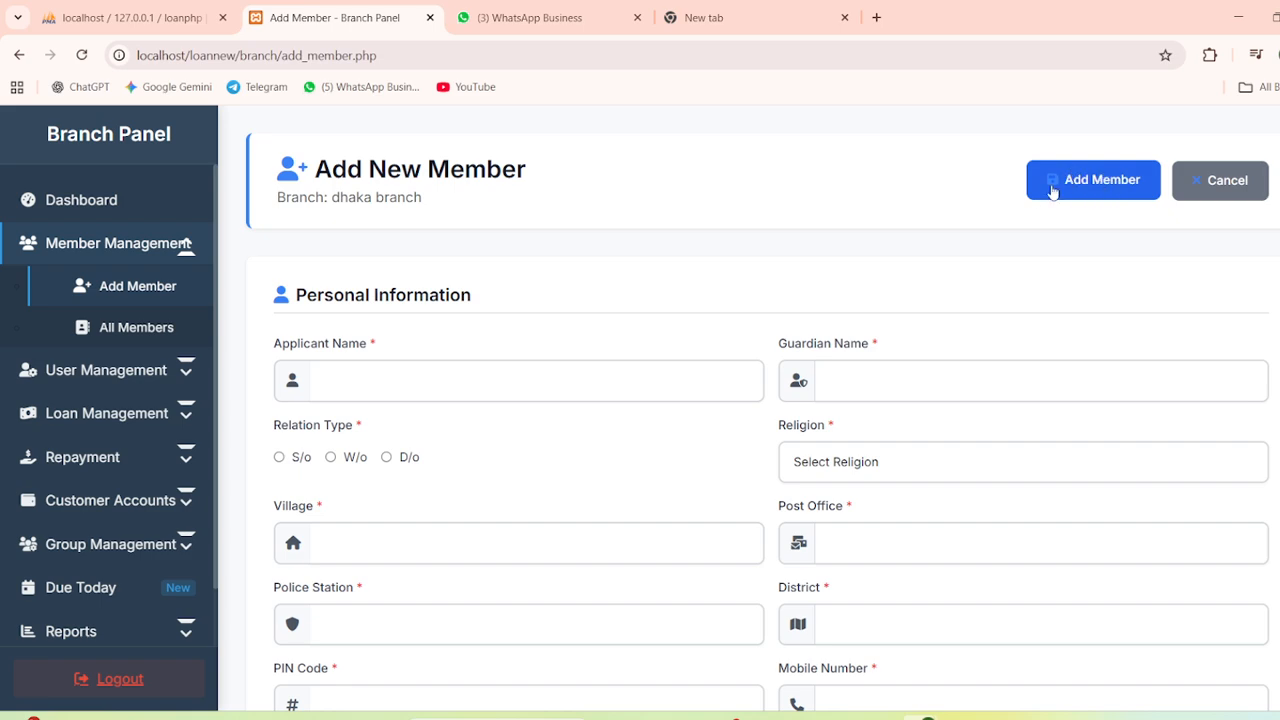
Look over the Add Agent form, then show the empty All Agents list
click(134, 372)
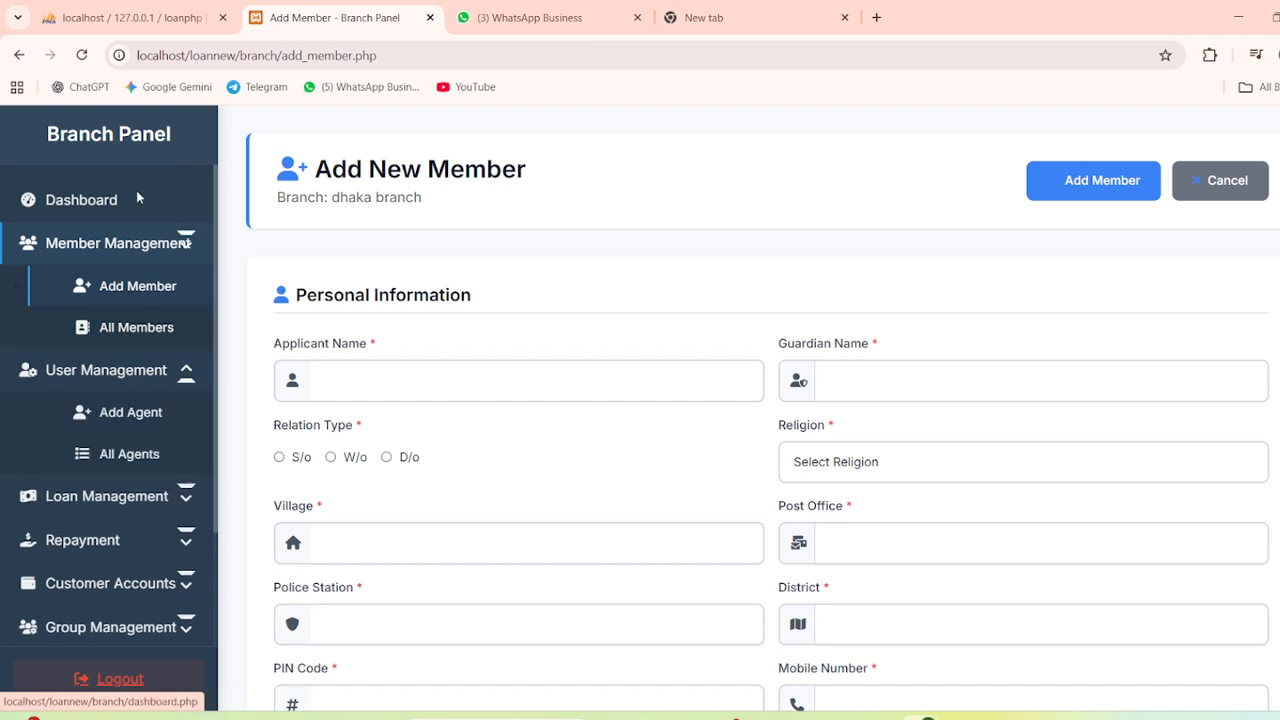
click(123, 414)
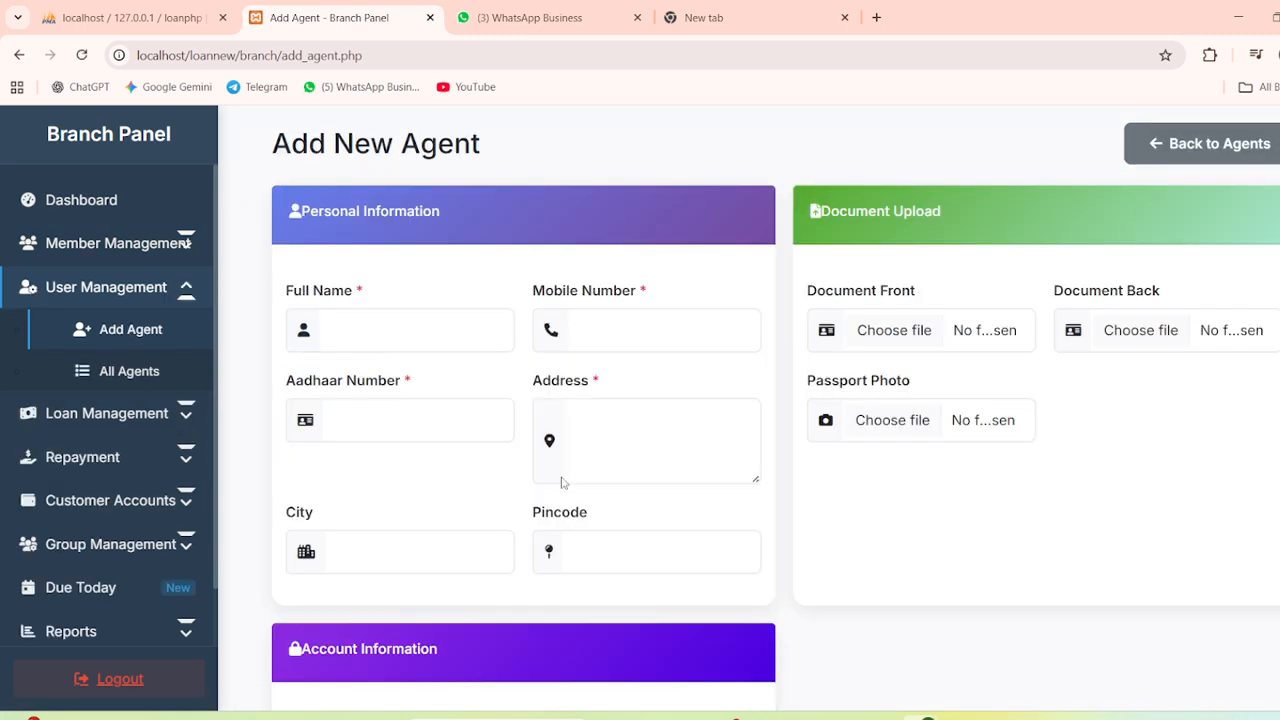
scroll(560, 481, down, 3)
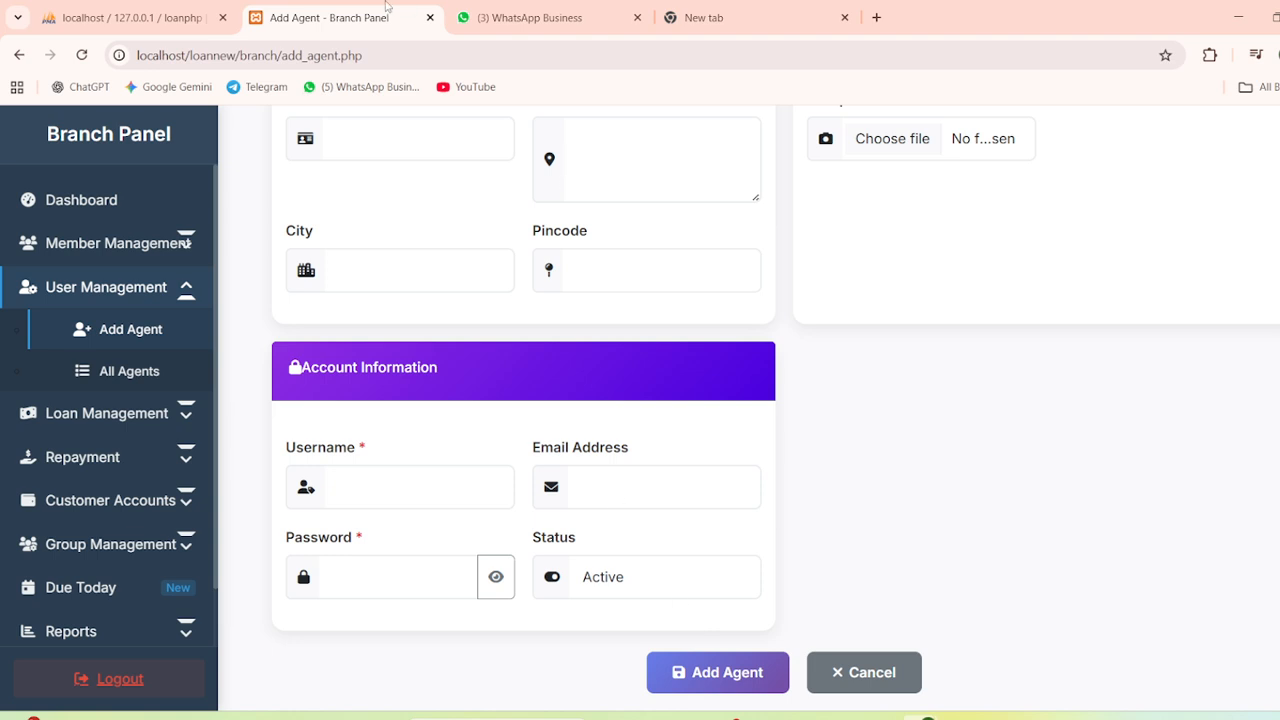
click(103, 380)
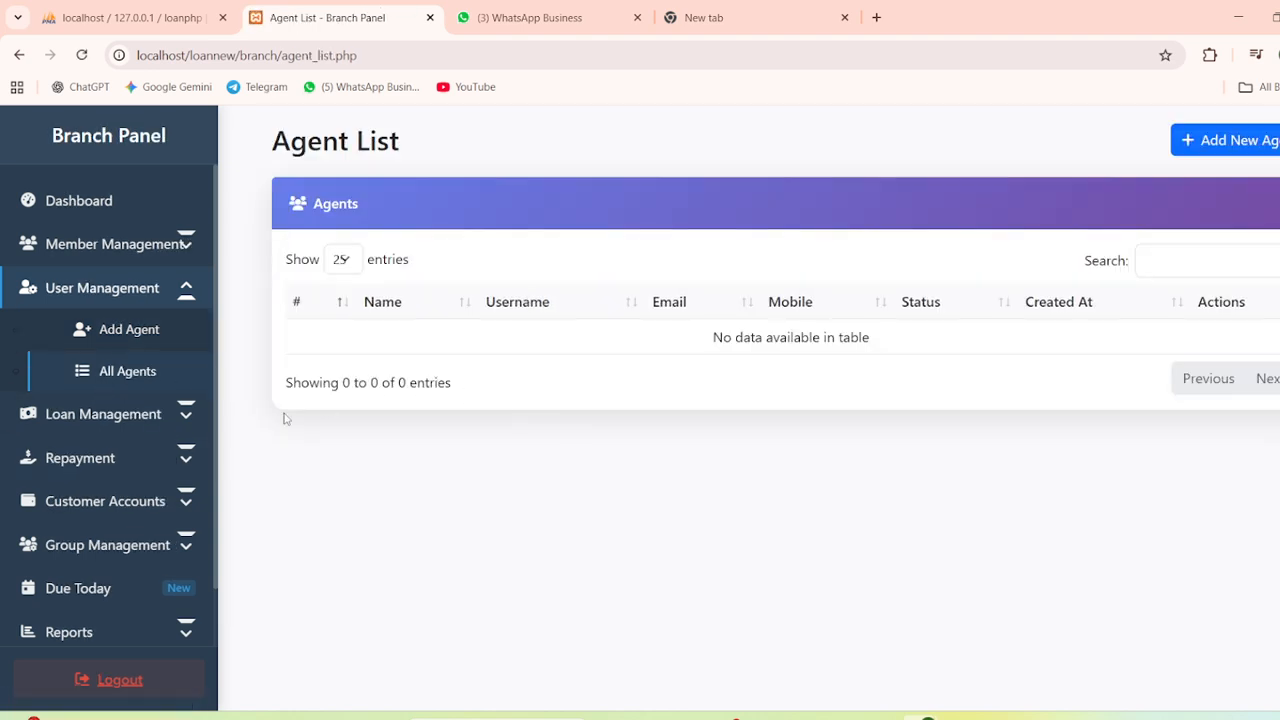
Open Loan Management > Add Loan and scroll to the Submit Loan Application button
click(112, 414)
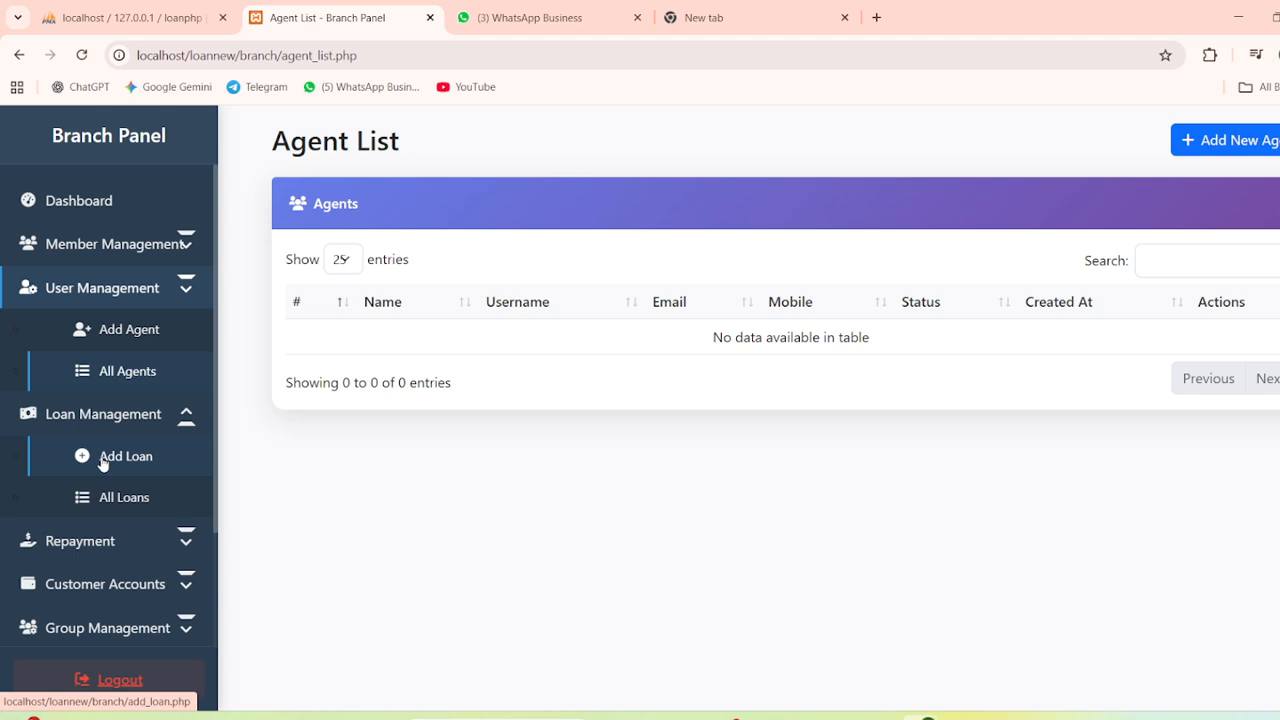
click(103, 462)
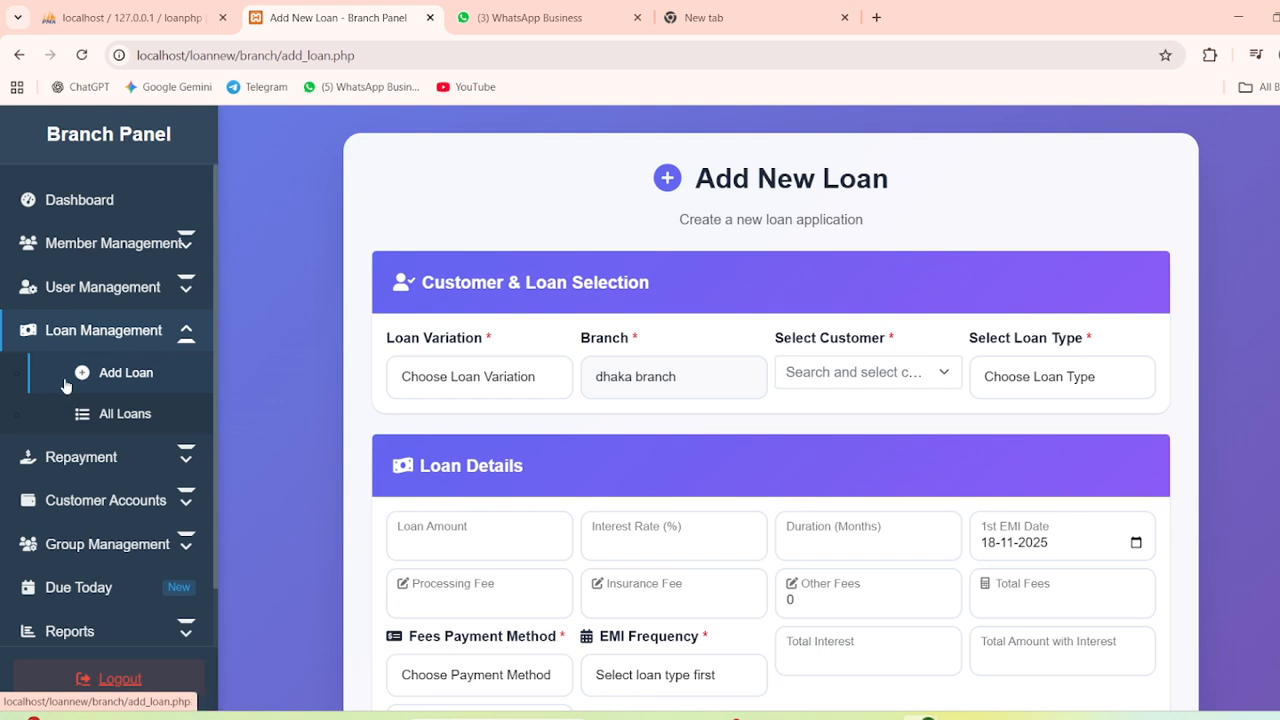
scroll(100, 438, down, 2)
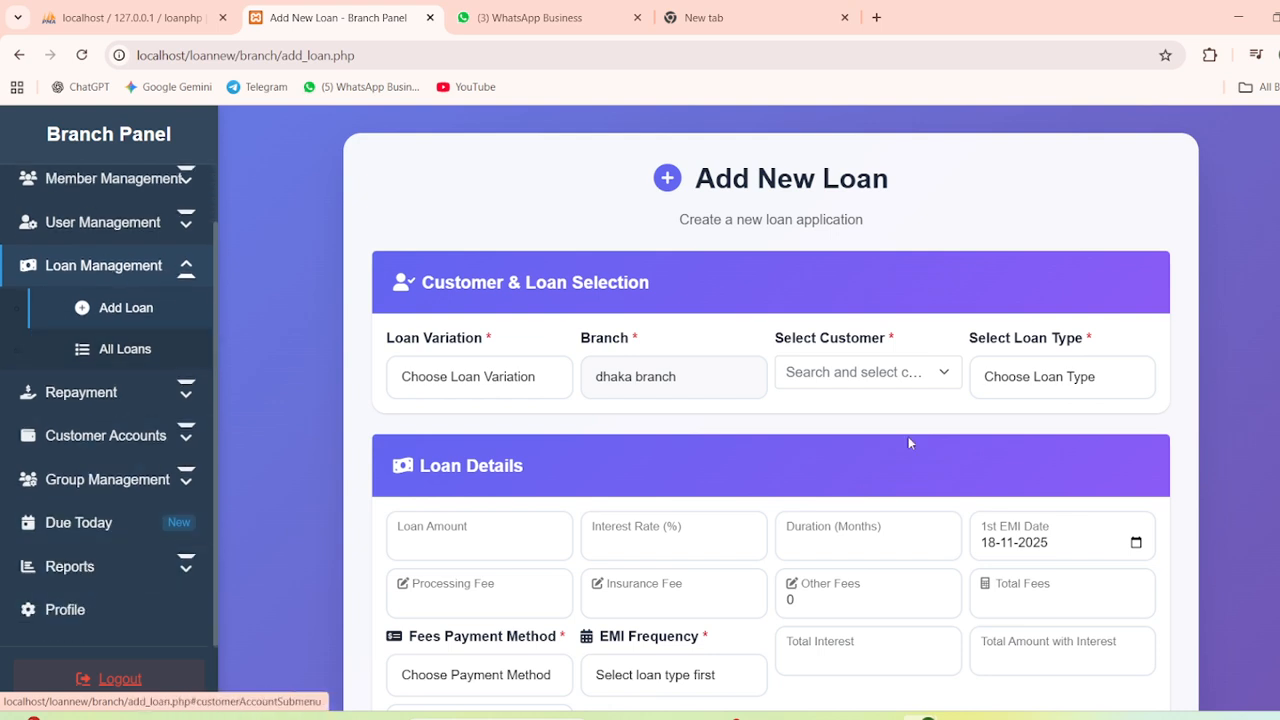
scroll(603, 416, down, 6)
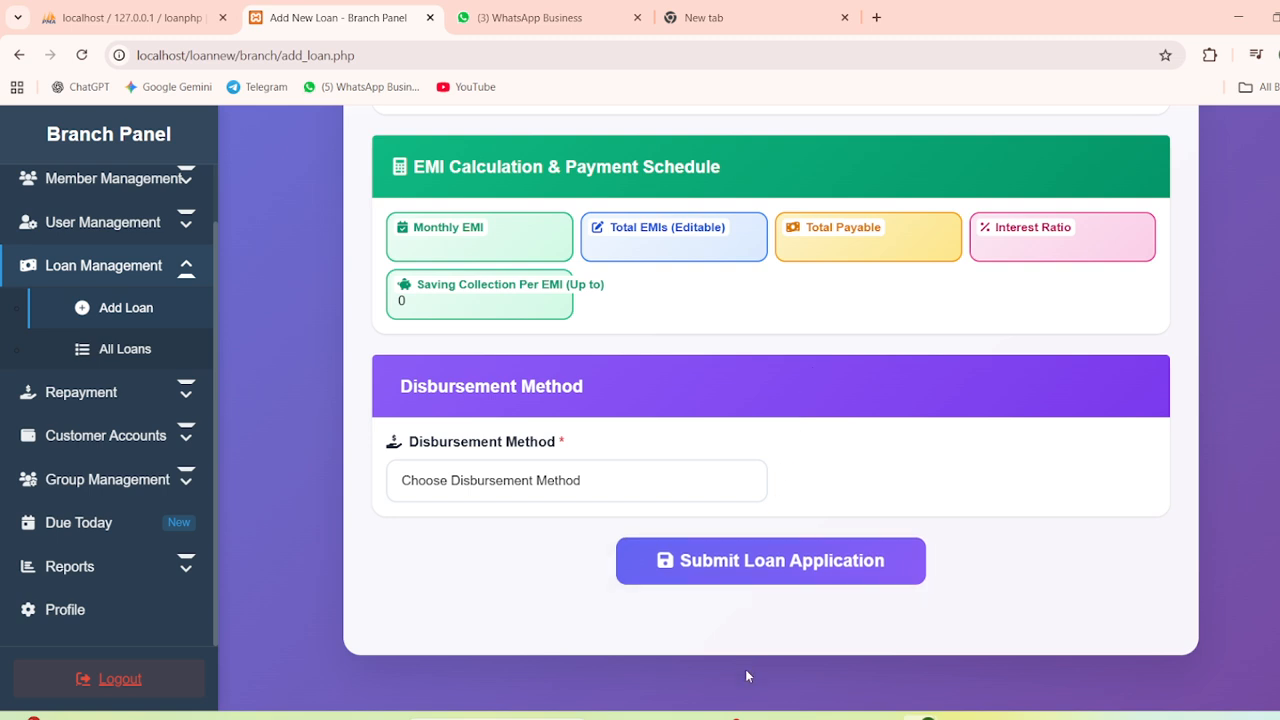
click(735, 716)
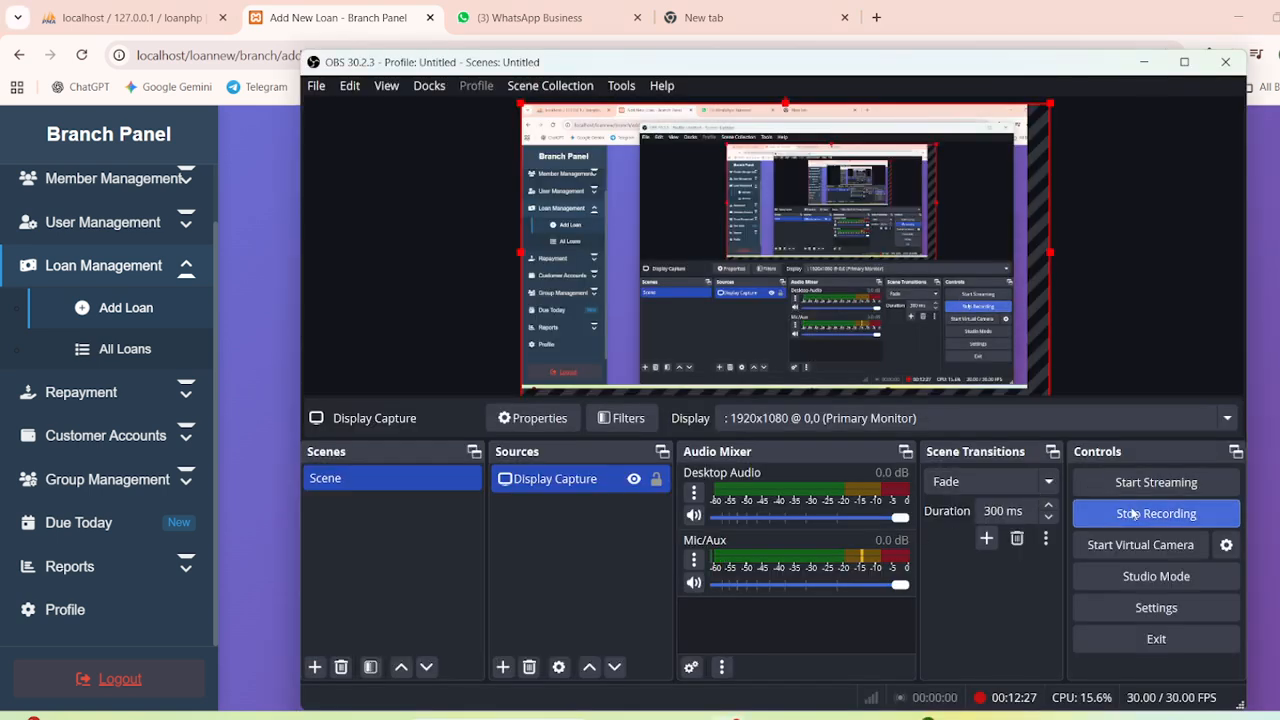